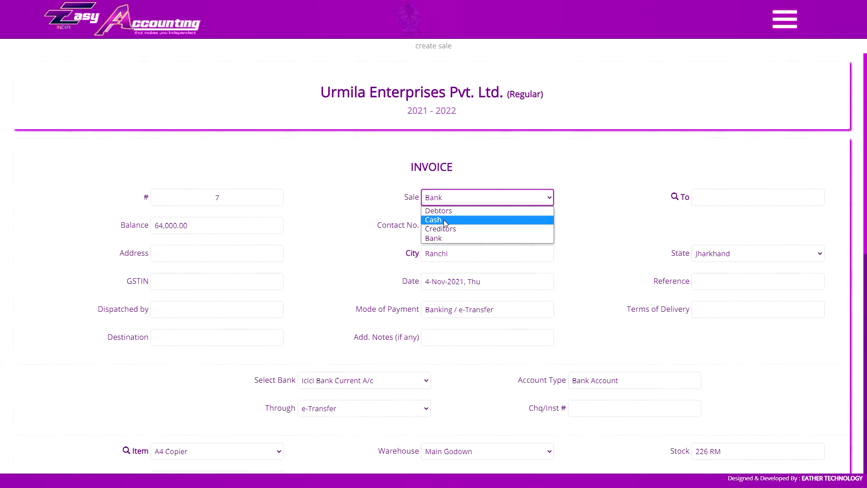
Switch the invoice's sale type to Cash and go through its recipient, contact number and GSTIN fields.
click(444, 221)
click(695, 198)
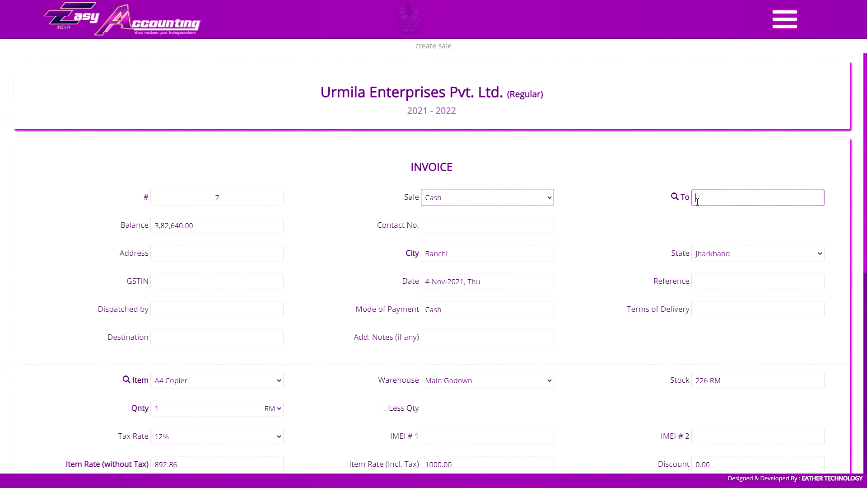
click(486, 226)
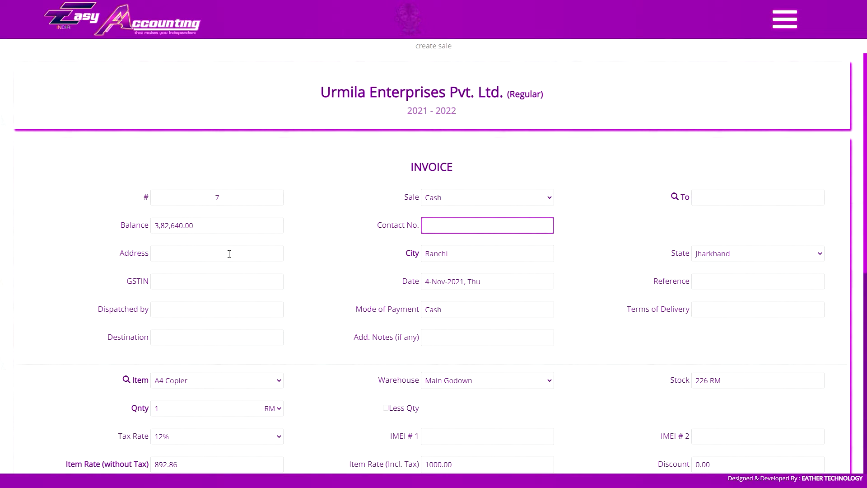
click(152, 277)
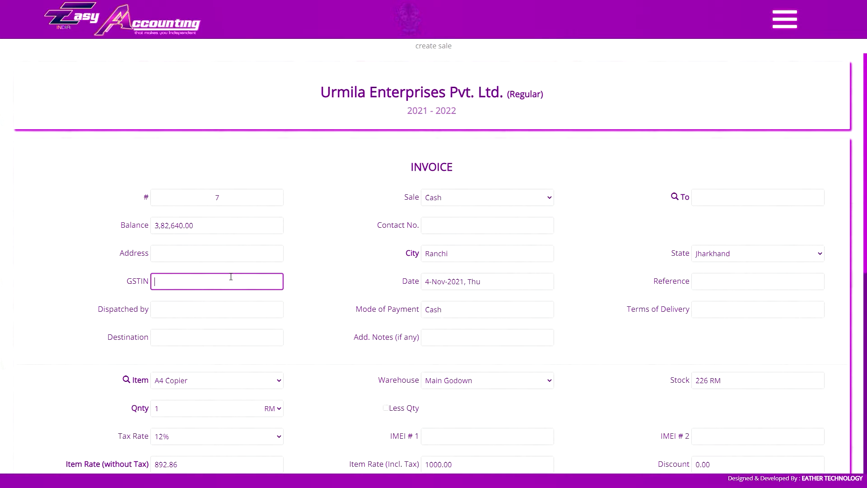
Switch the sale type to Bank and review the bank account, transfer method and cheque/instrument number fields.
click(479, 198)
click(443, 240)
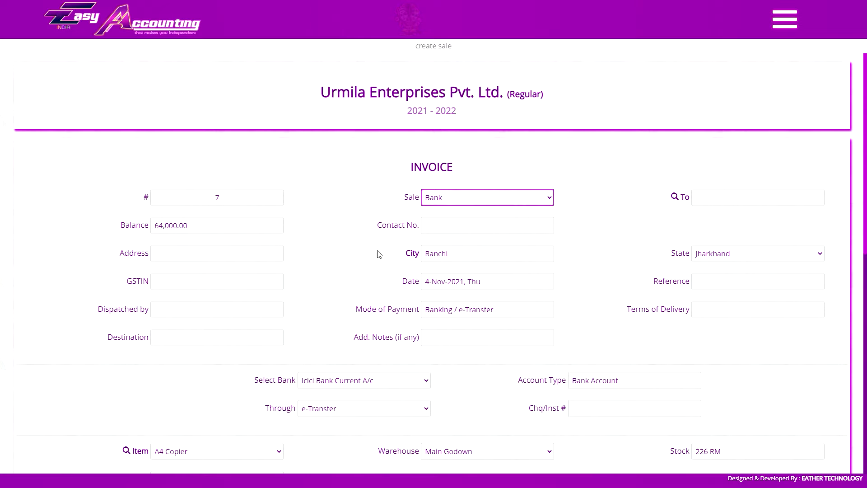
click(350, 380)
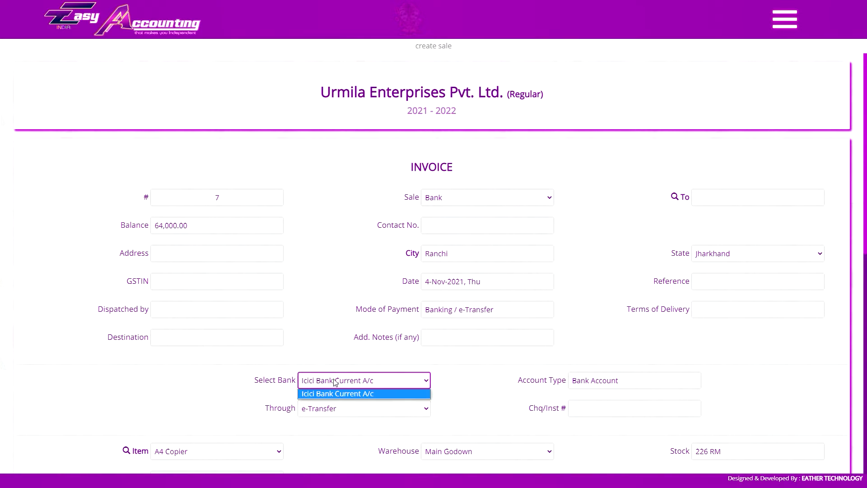
click(355, 382)
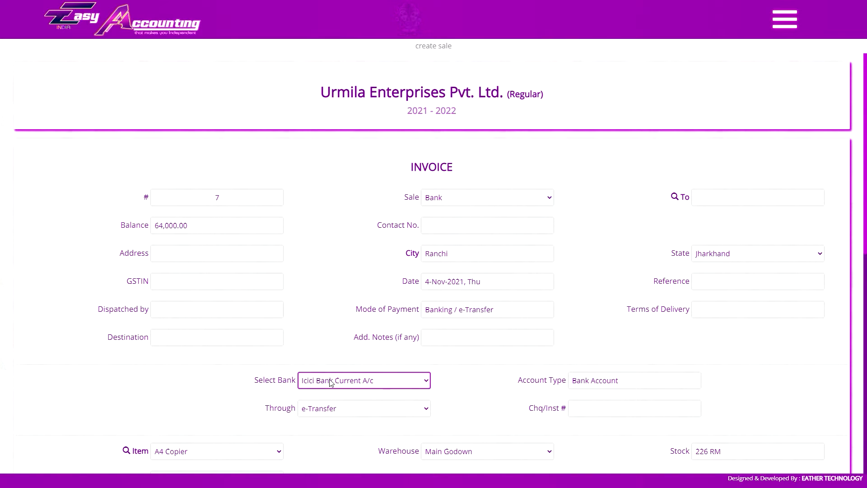
click(322, 409)
click(334, 409)
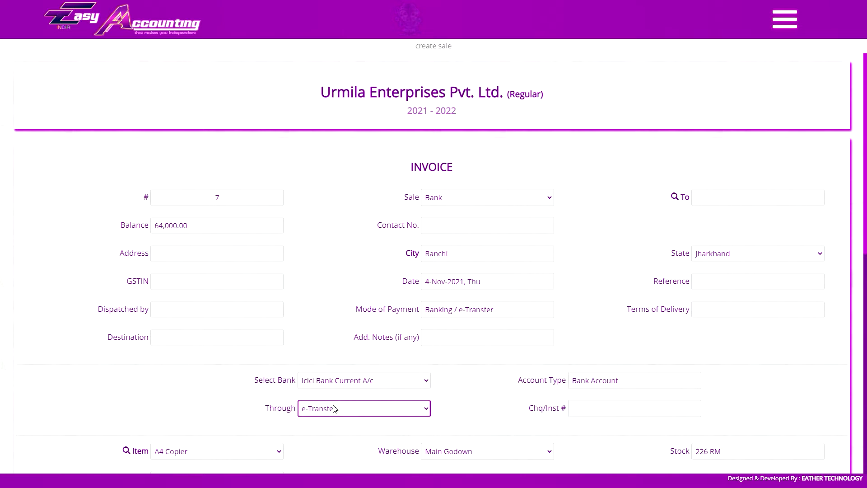
click(589, 406)
Switch the sale type to Debtors and look through the recipients and site location offered.
click(492, 197)
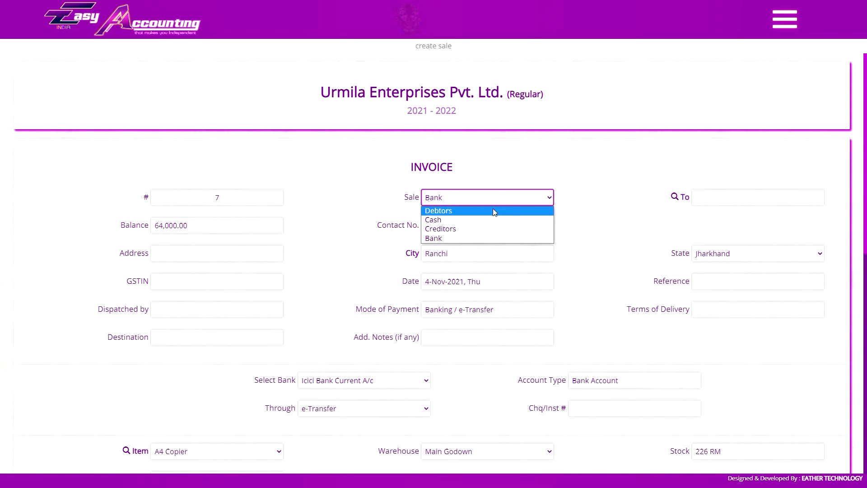
click(532, 212)
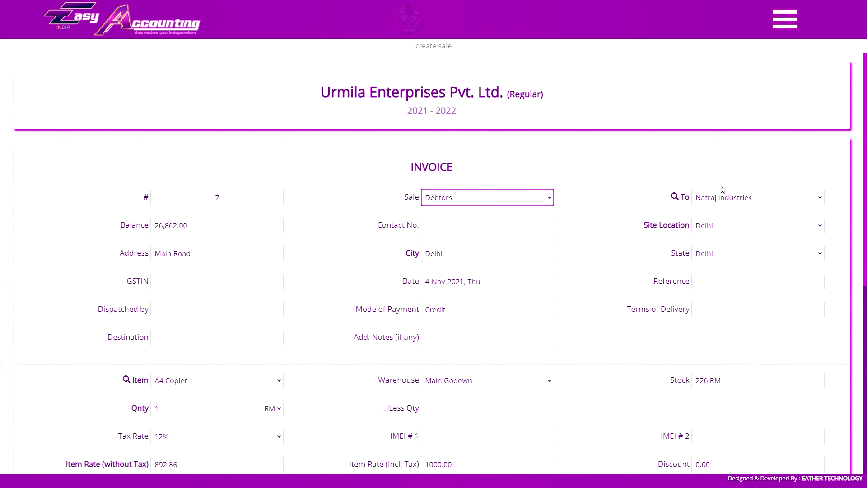
click(720, 197)
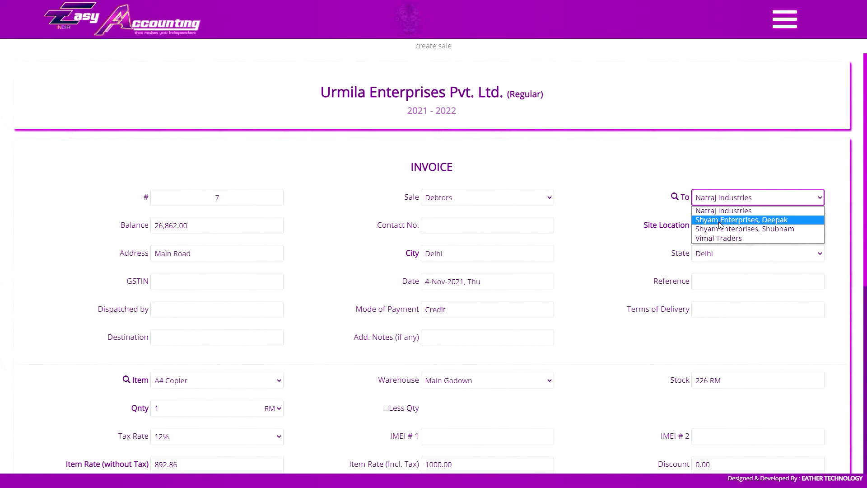
click(720, 203)
click(720, 230)
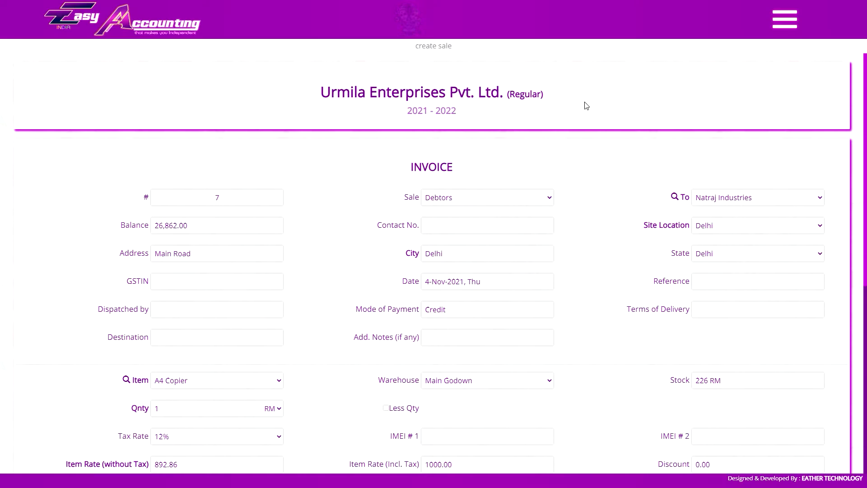
click(704, 203)
click(685, 202)
Open the recipient search and look up ledgers by Ledger Alias with "a" and "na", clearing each search term.
click(675, 197)
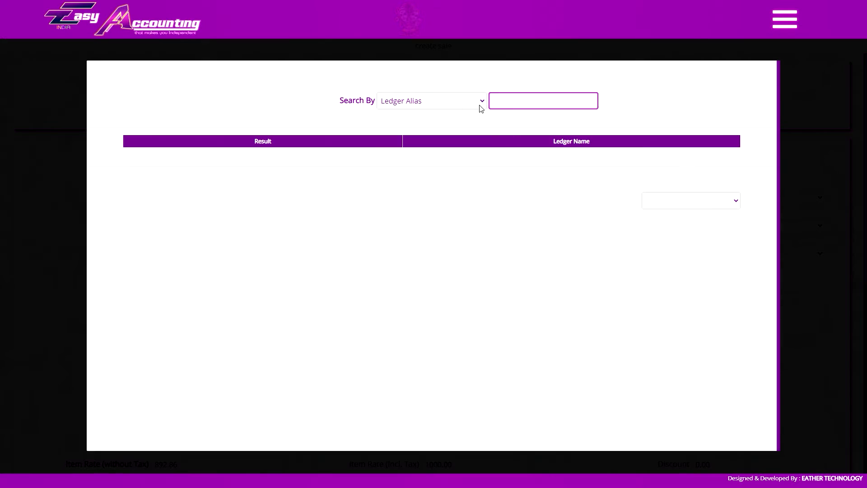
click(480, 103)
click(437, 102)
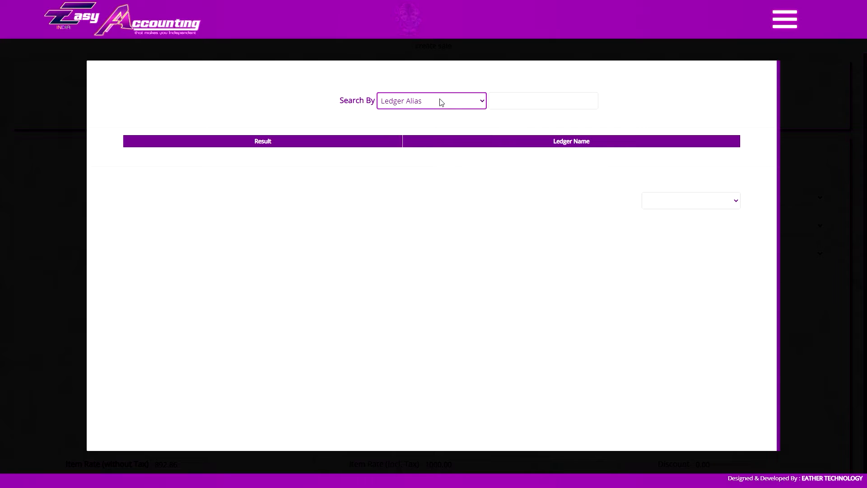
click(525, 100)
text(a)
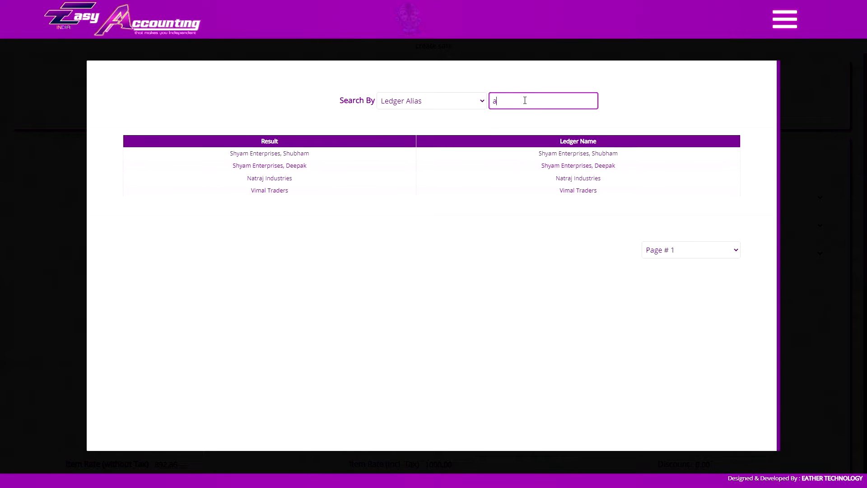
text(vi)
key(BackSpace)
key(BackSpace)
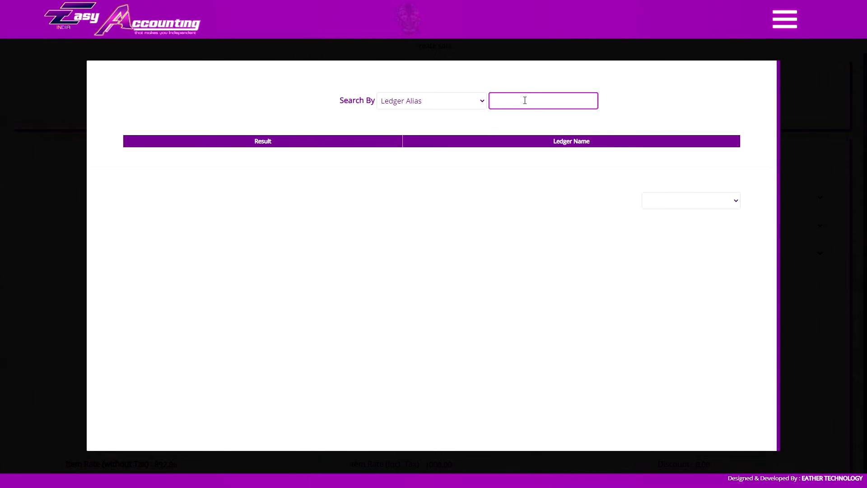
text(na)
double_click(525, 100)
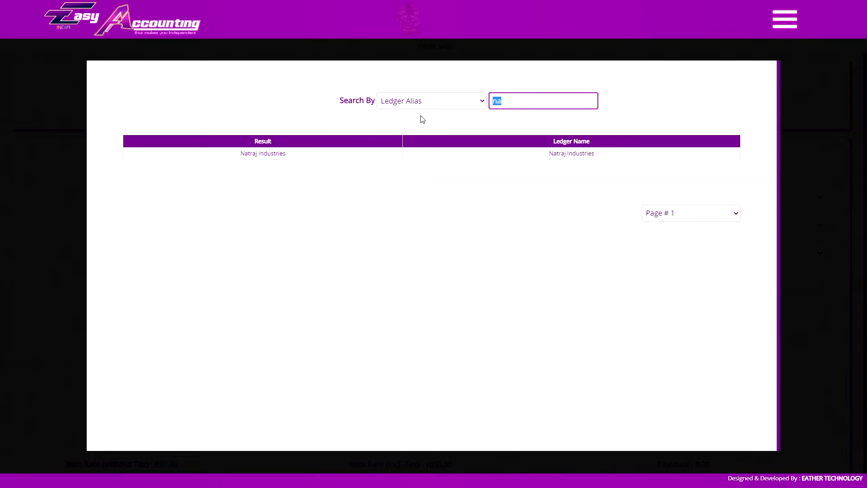
key(BackSpace)
Search the ledgers by State for "jh" and close the ledger search.
click(381, 106)
click(389, 160)
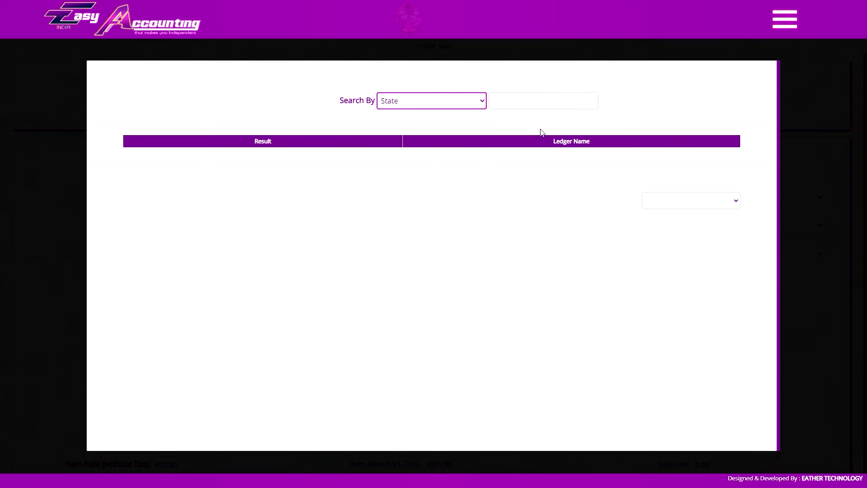
click(560, 96)
text(jh)
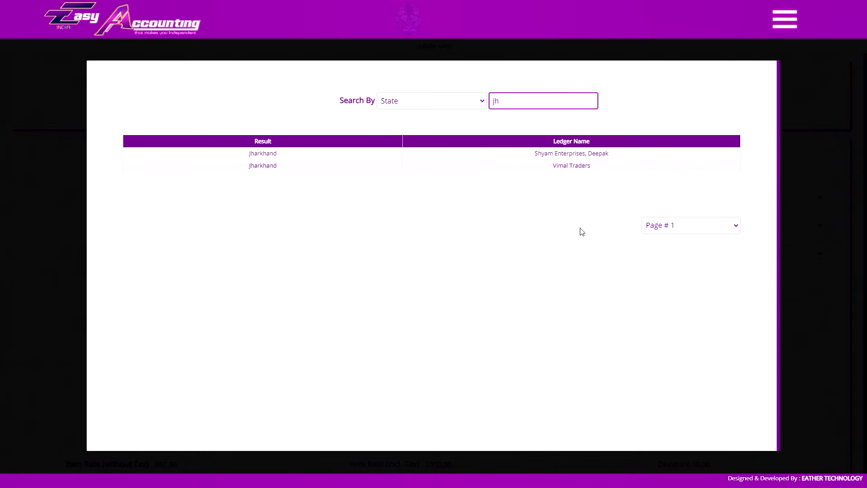
click(808, 156)
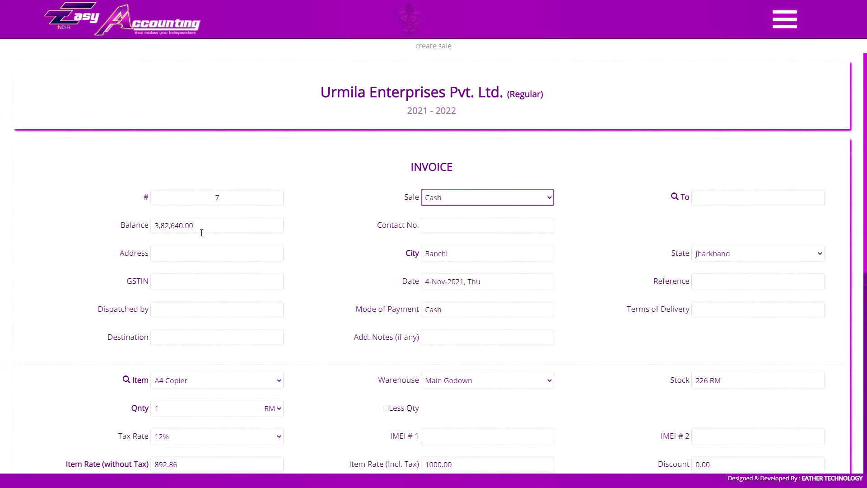
Try the Bank sale type, settle on Debtors and make the invoice out to Vimal Traders.
click(445, 197)
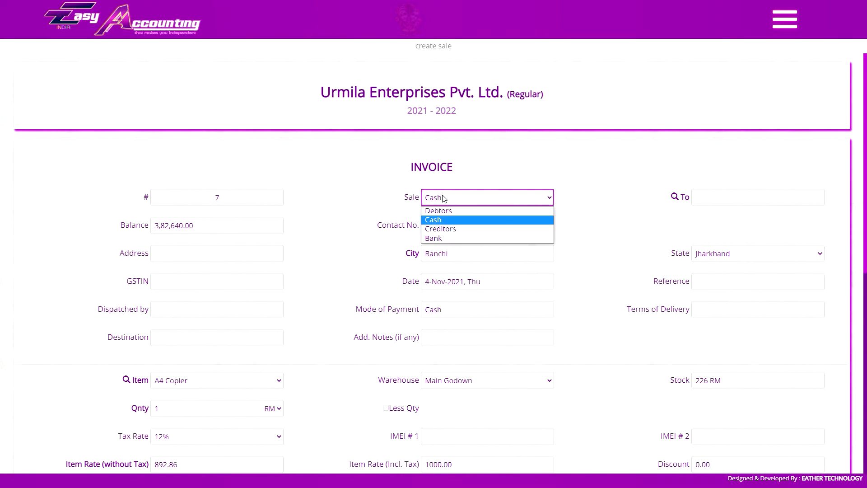
click(442, 238)
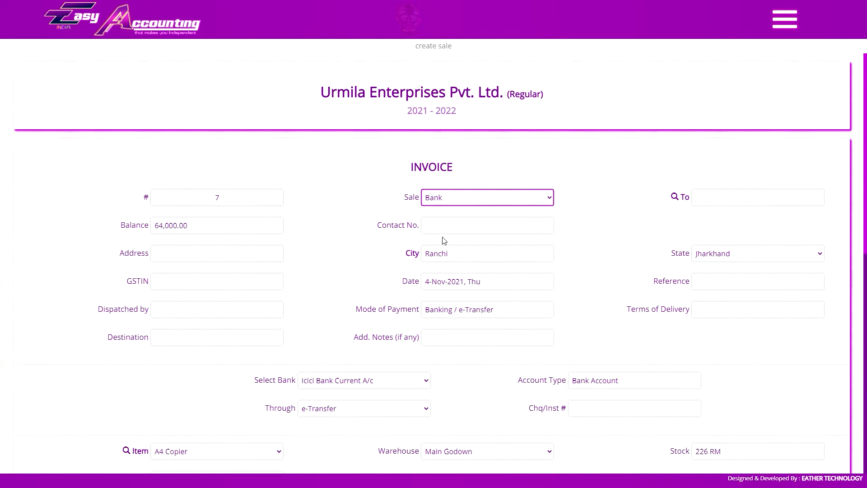
click(491, 201)
click(477, 209)
click(712, 198)
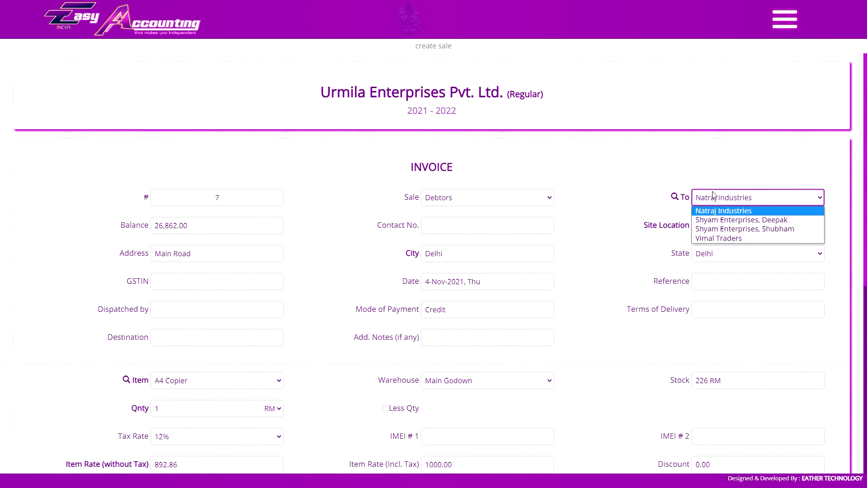
click(712, 197)
click(714, 197)
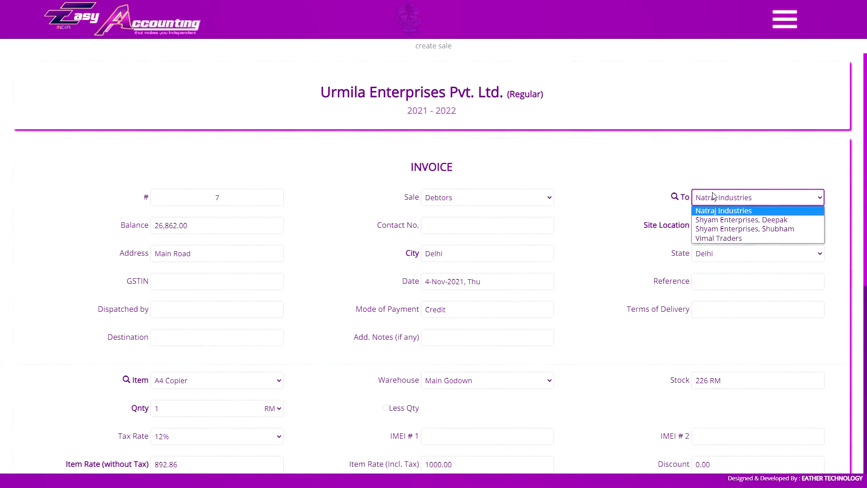
click(719, 238)
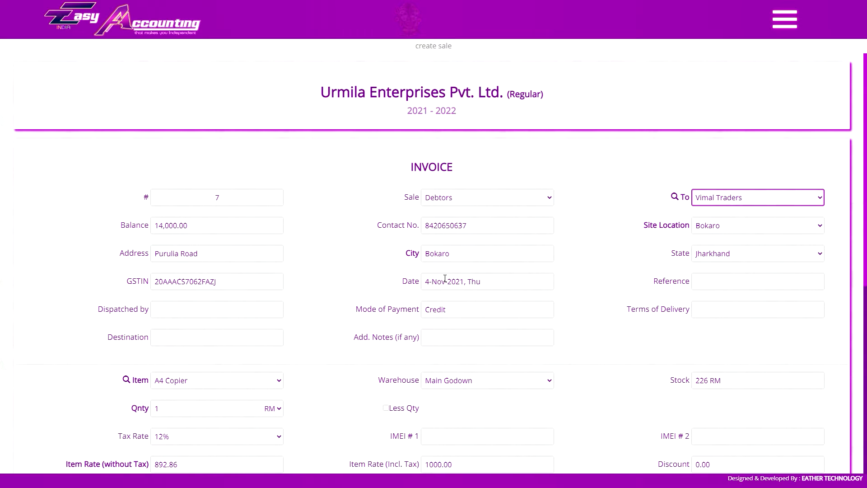
Review the invoice's date calendar and its reference, dispatch, payment mode, delivery terms, destination and additional notes fields without changing them.
click(443, 277)
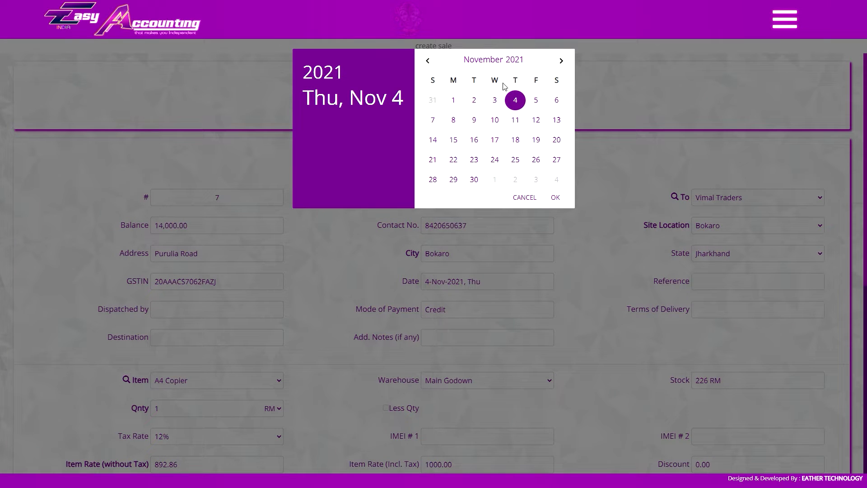
click(584, 254)
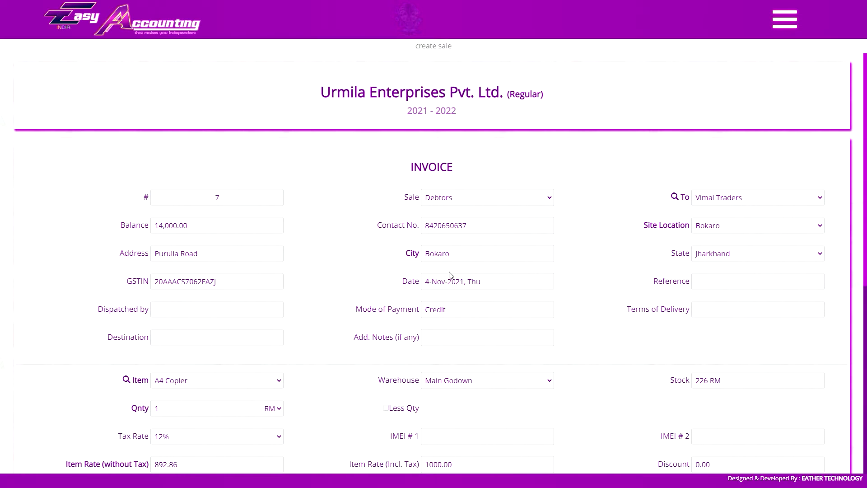
click(732, 277)
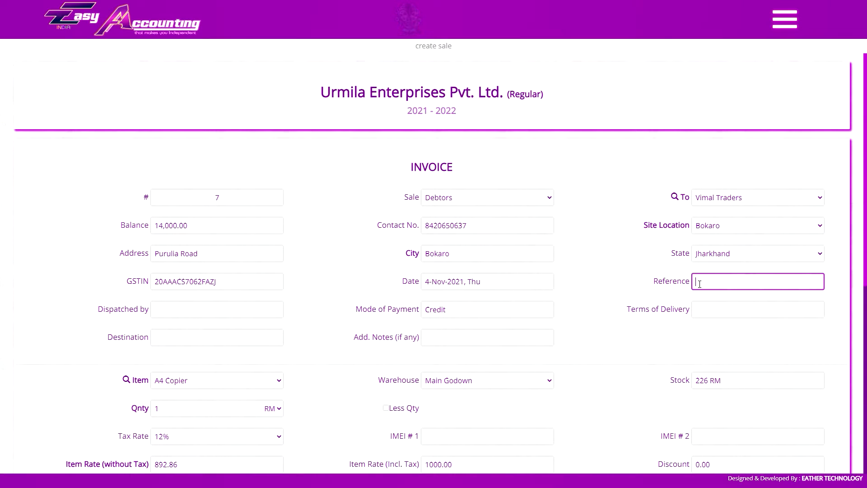
click(252, 308)
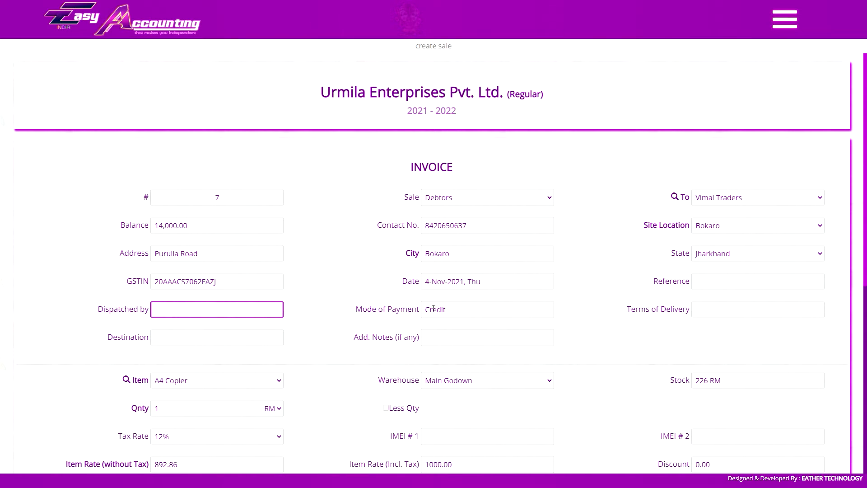
double_click(467, 313)
click(482, 307)
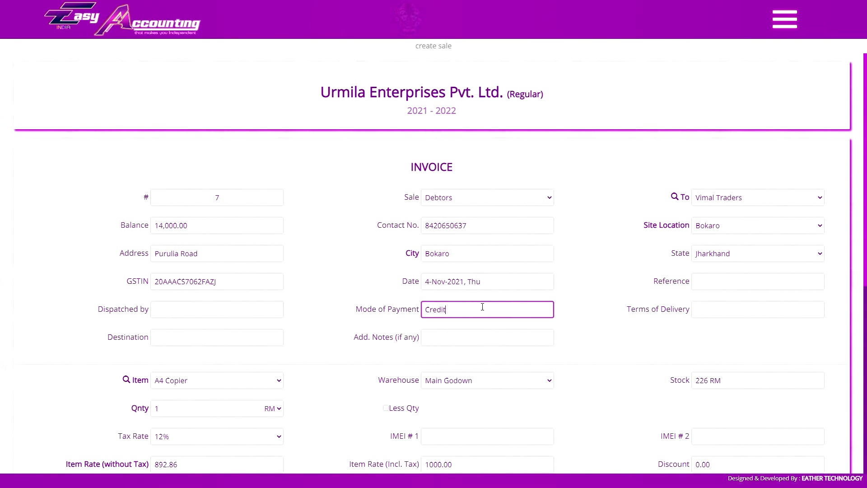
click(711, 315)
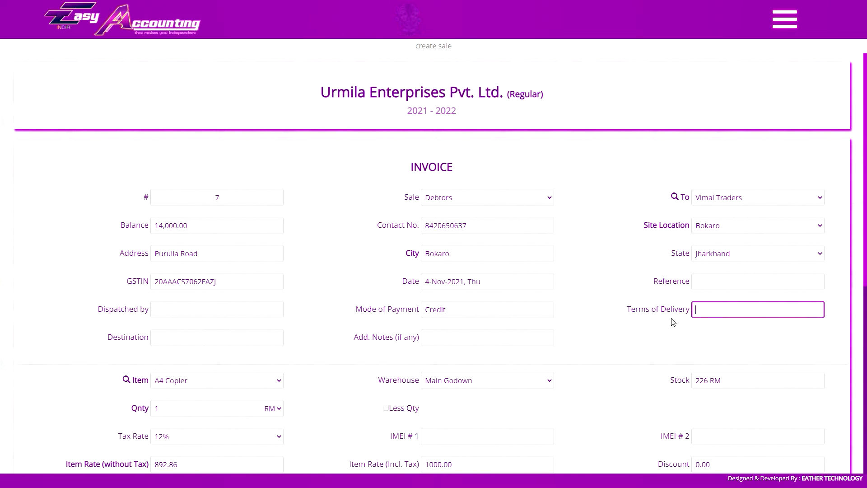
click(203, 337)
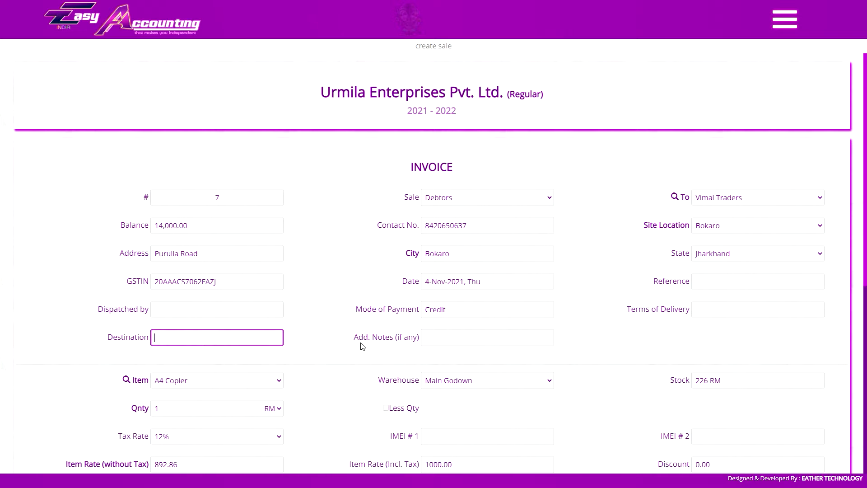
click(415, 339)
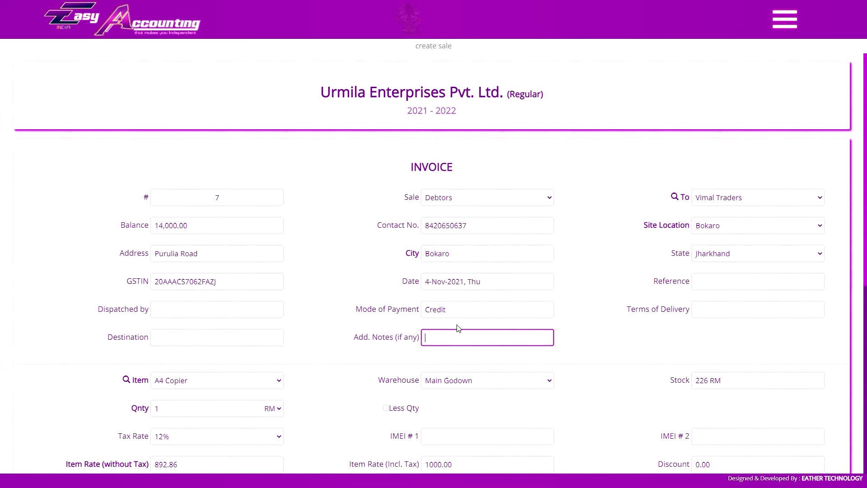
key(Escape)
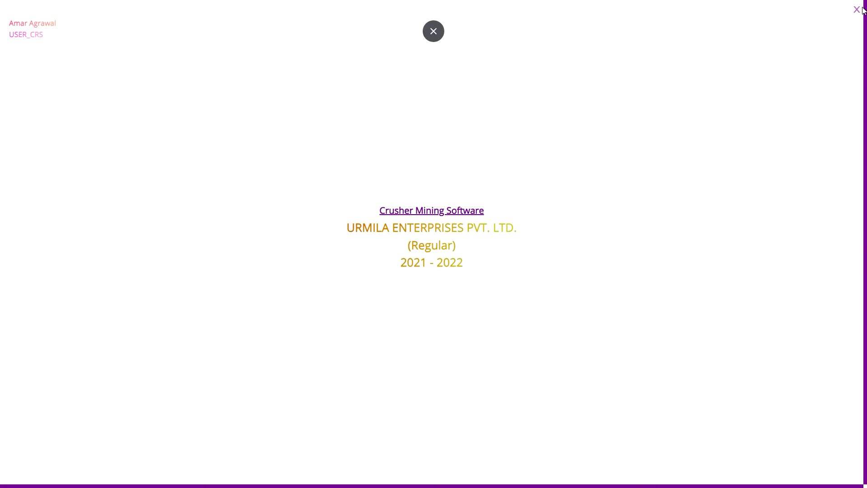
click(433, 31)
click(156, 318)
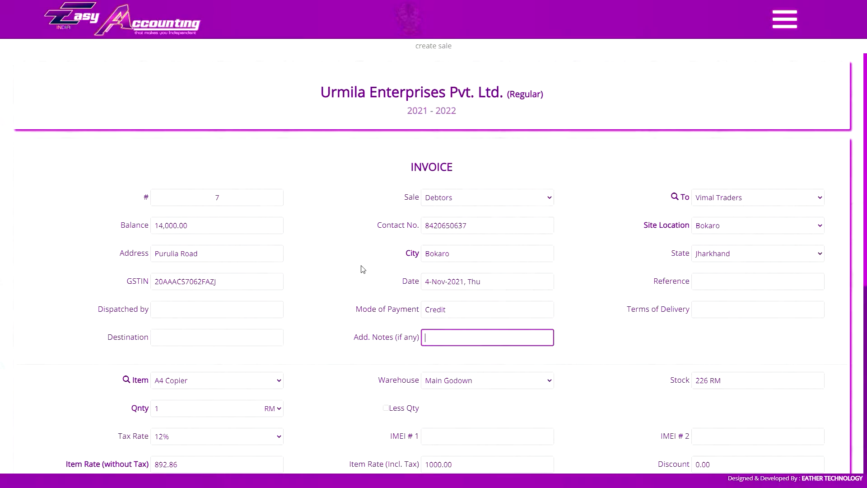
Set the sale type to Cash and enter the customer's name, street address and the city jamshedpur.
click(448, 198)
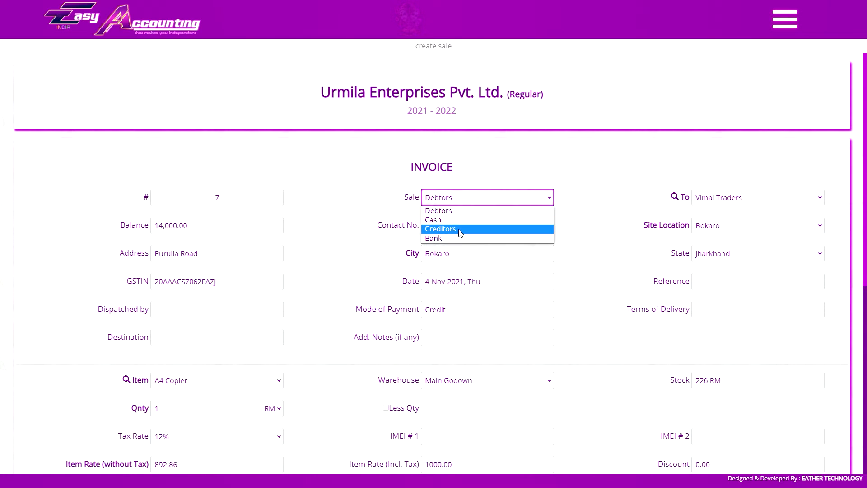
click(736, 198)
click(736, 198)
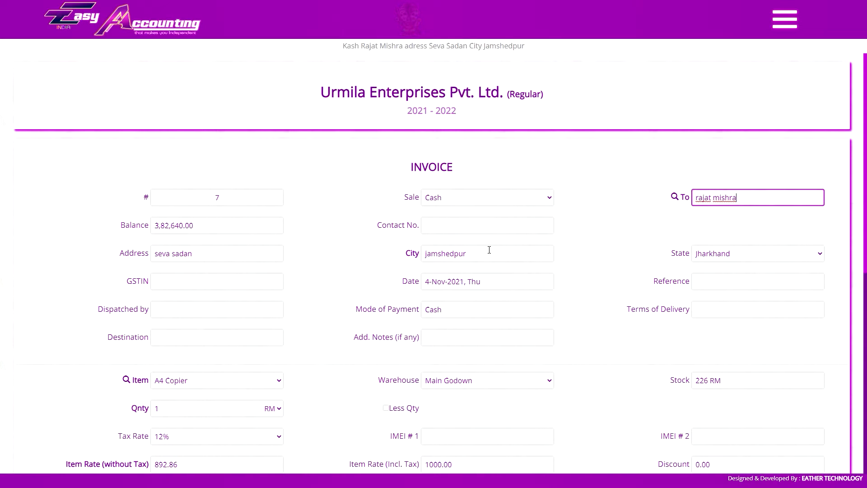
Change the sale type back to Debtors and make the invoice out to Natraj Industries.
click(497, 189)
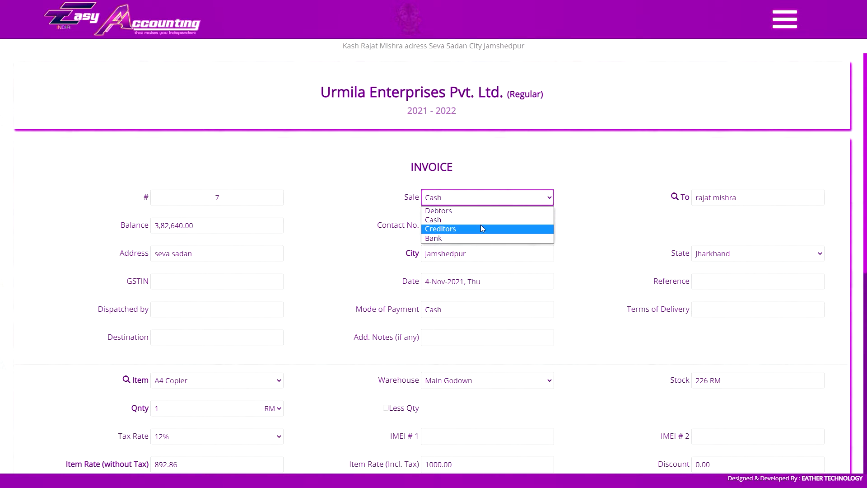
click(485, 211)
click(714, 198)
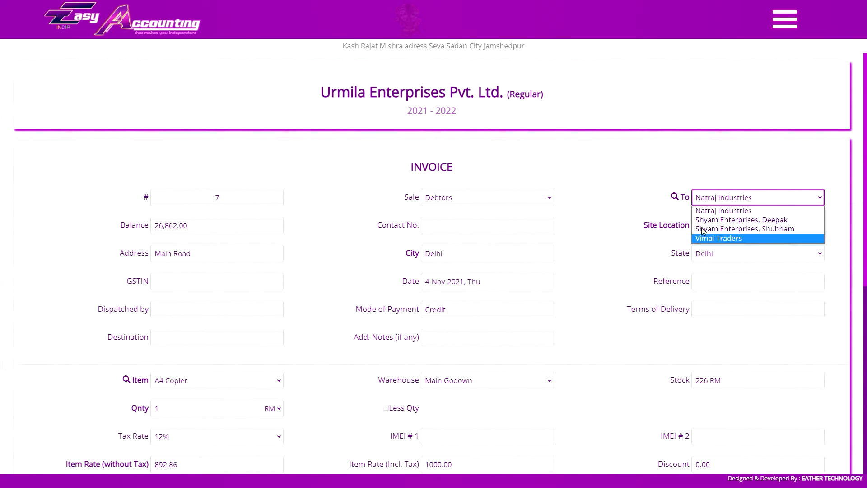
click(712, 197)
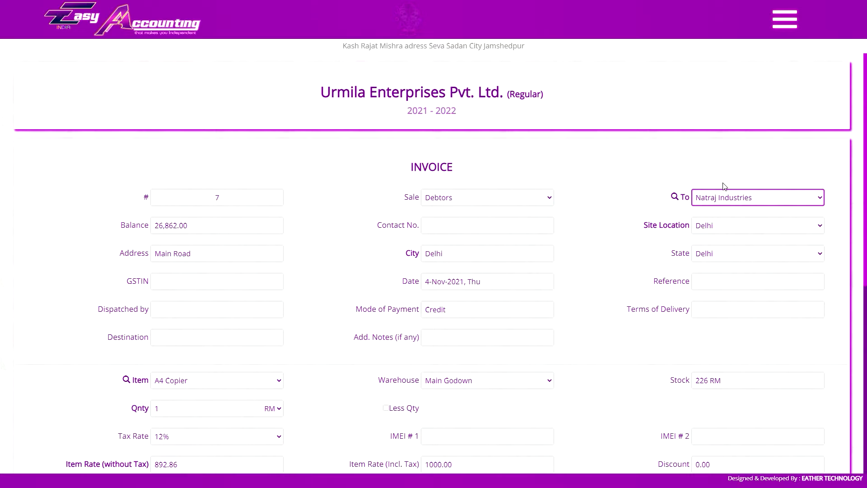
click(718, 195)
click(707, 219)
click(723, 147)
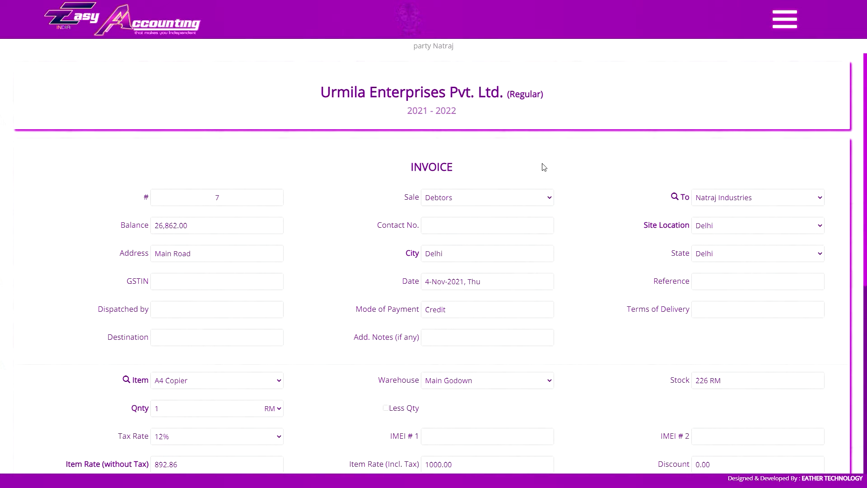
Set the Site Location for Natraj Industries to Ranchi.
click(706, 225)
click(118, 26)
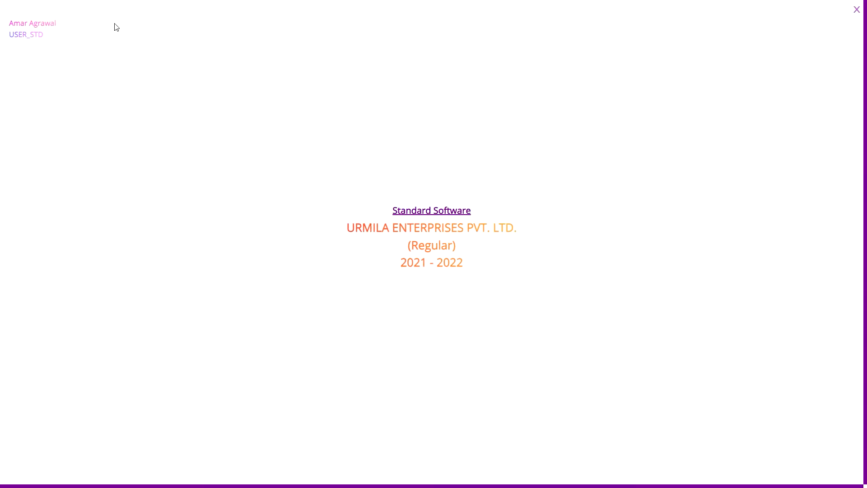
click(707, 229)
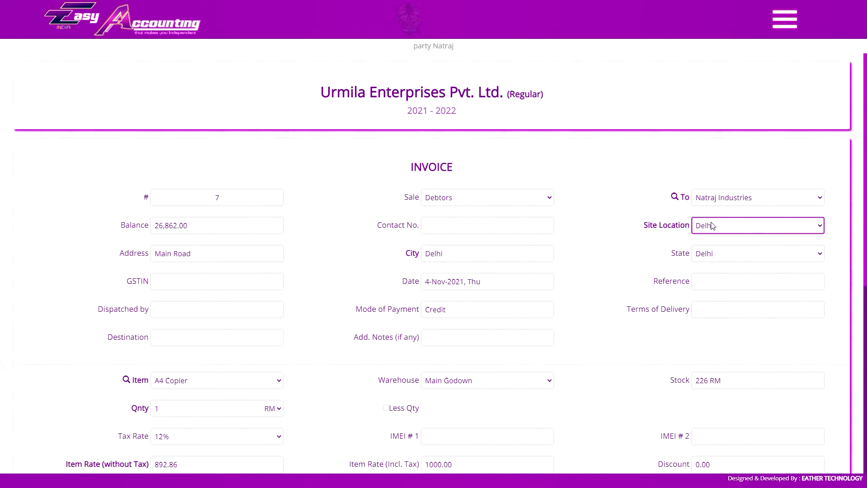
click(748, 120)
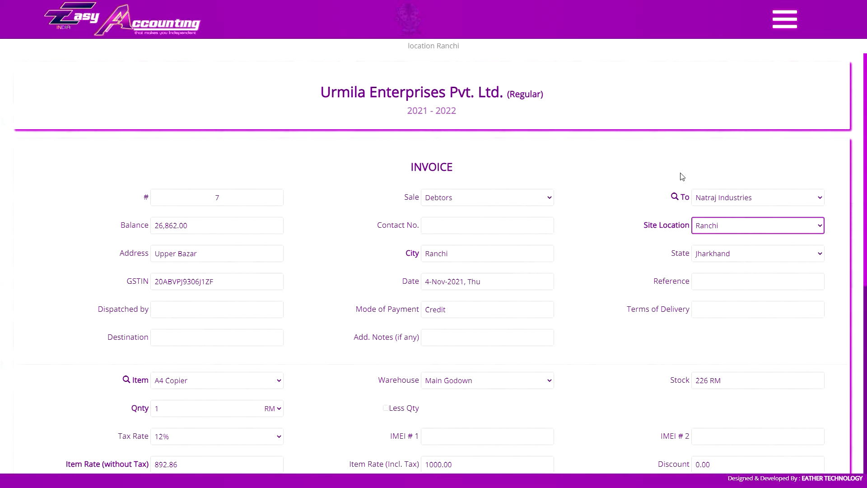
Switch the sale to Cash and enter the customer's name, contact number and address, with city jaipur and state Rajasthan.
click(470, 203)
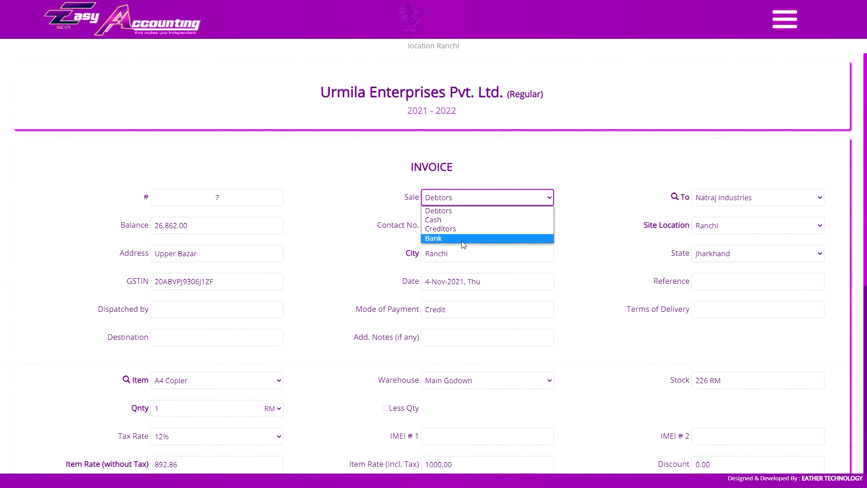
click(474, 219)
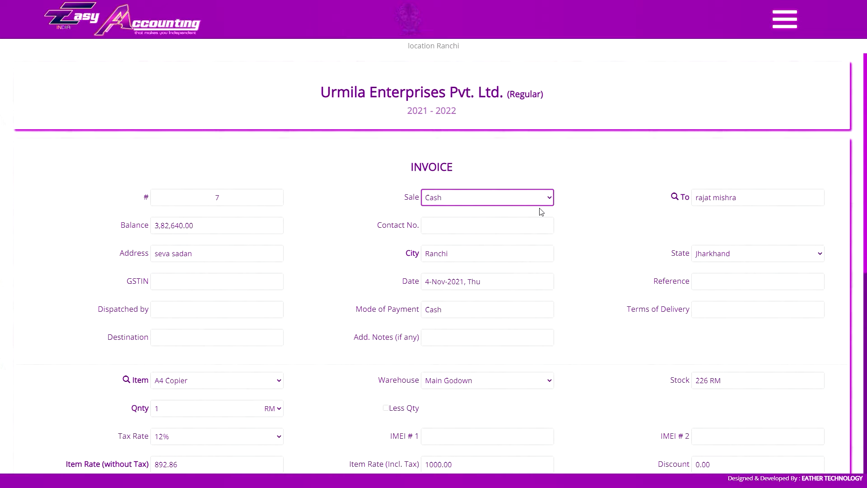
click(738, 199)
click(464, 231)
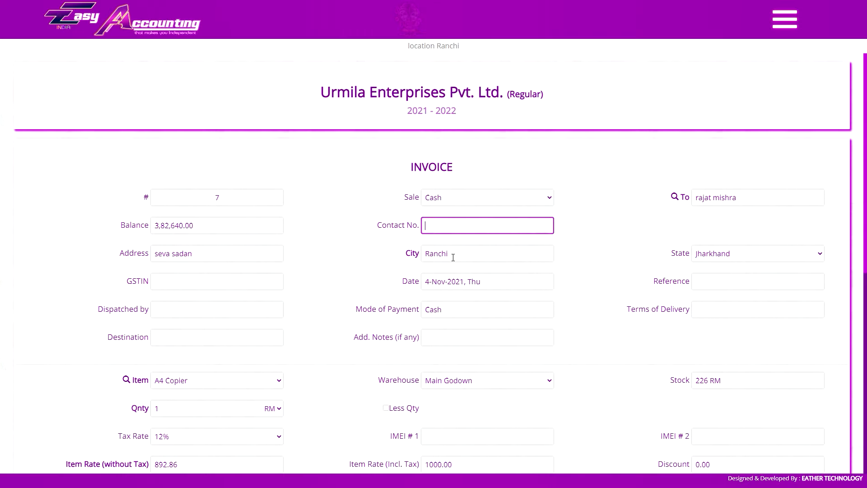
click(724, 252)
click(705, 248)
click(652, 131)
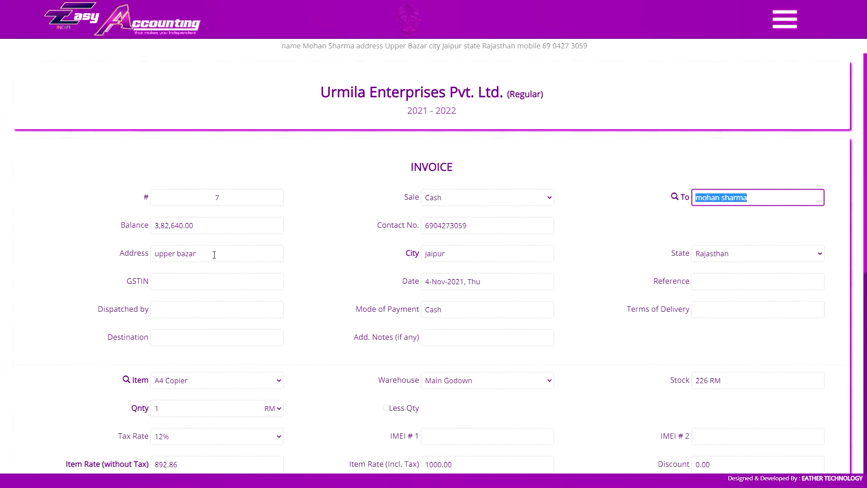
Set the invoice date to 13-Nov-2021.
click(724, 228)
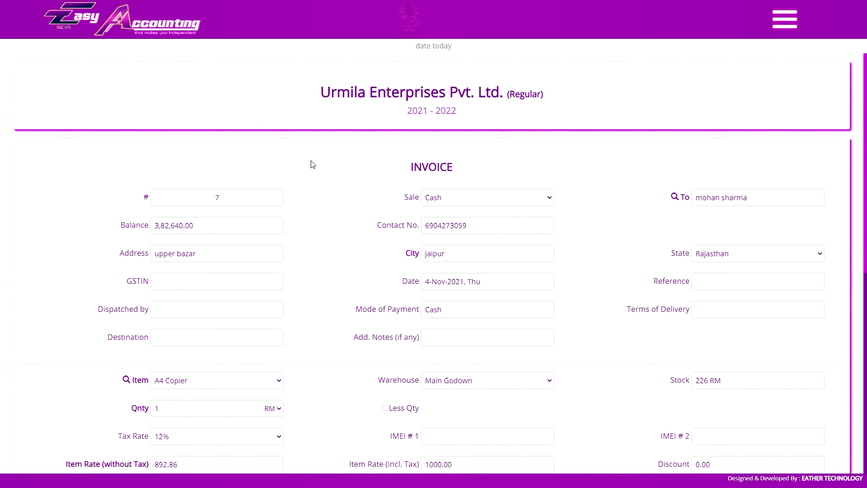
key(9)
key(1)
key(3)
Review the invoice's reference, dispatch, payment mode, delivery terms, destination and additional notes fields.
click(764, 281)
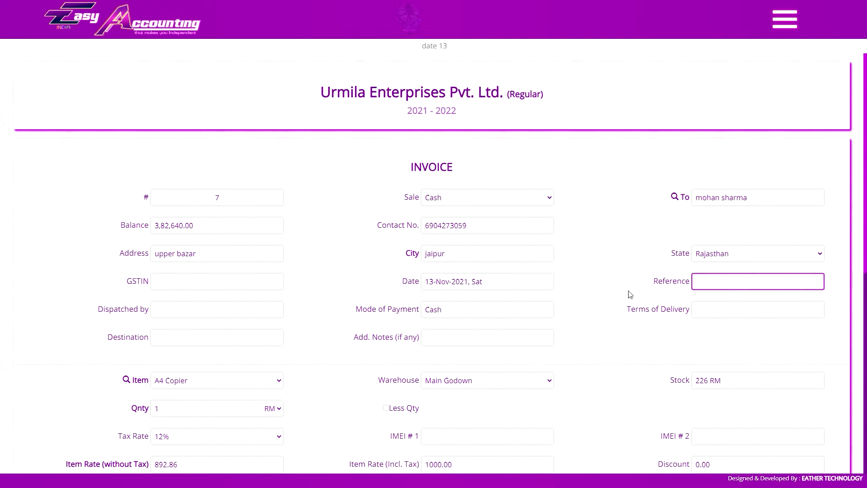
click(178, 313)
click(512, 311)
click(532, 311)
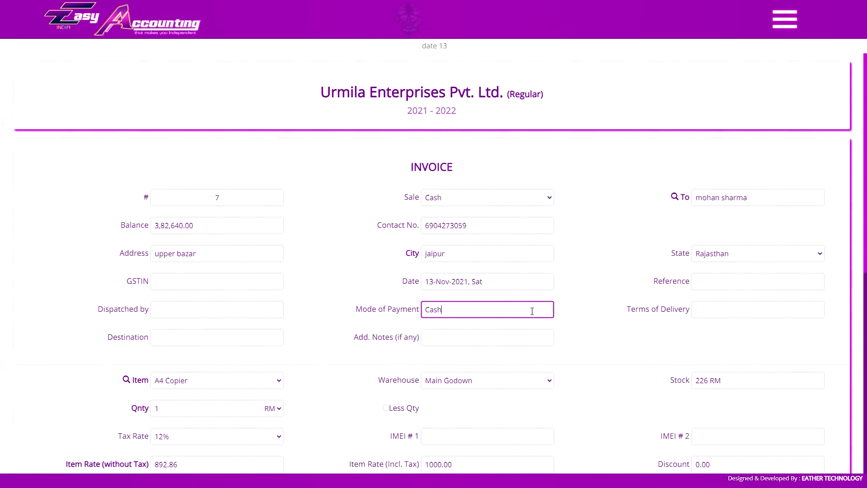
click(747, 315)
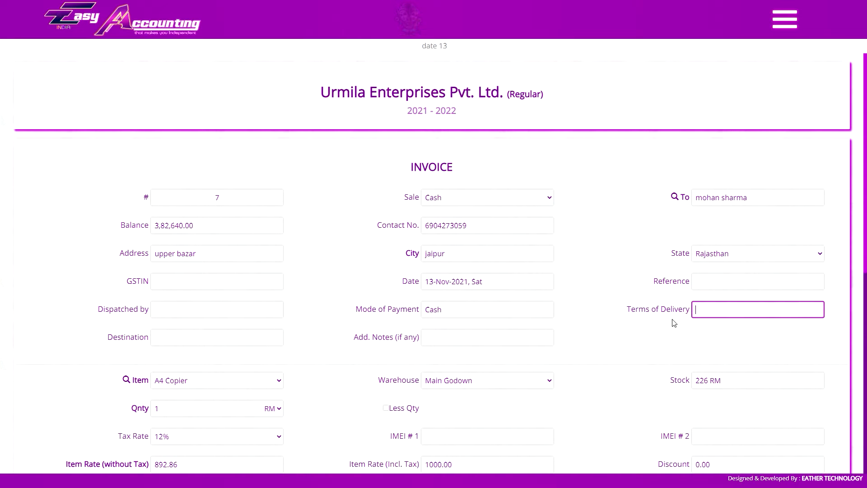
click(233, 341)
click(471, 343)
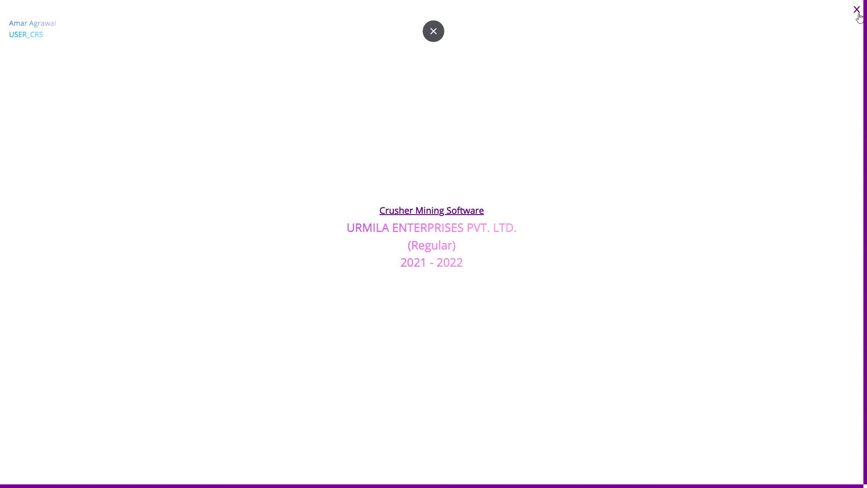
Dismiss the Crusher Mining Software start screen and enable Use Transport Rate for the debtors invoice's site location.
click(856, 10)
click(156, 309)
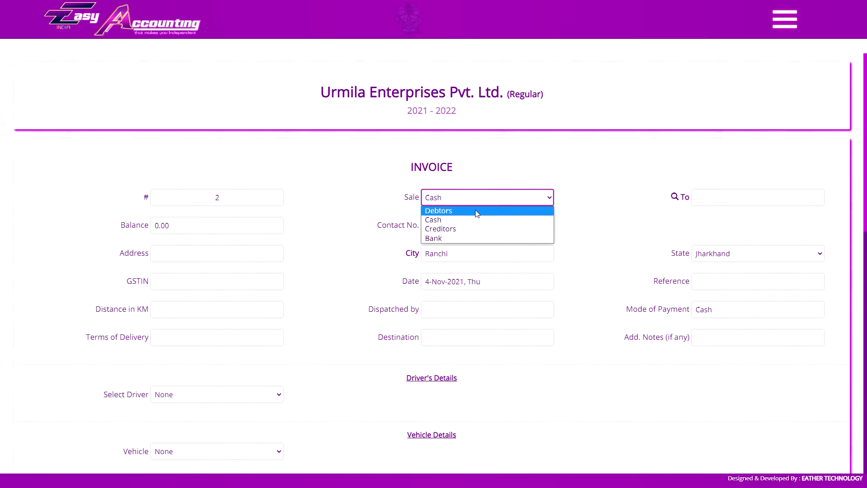
click(475, 213)
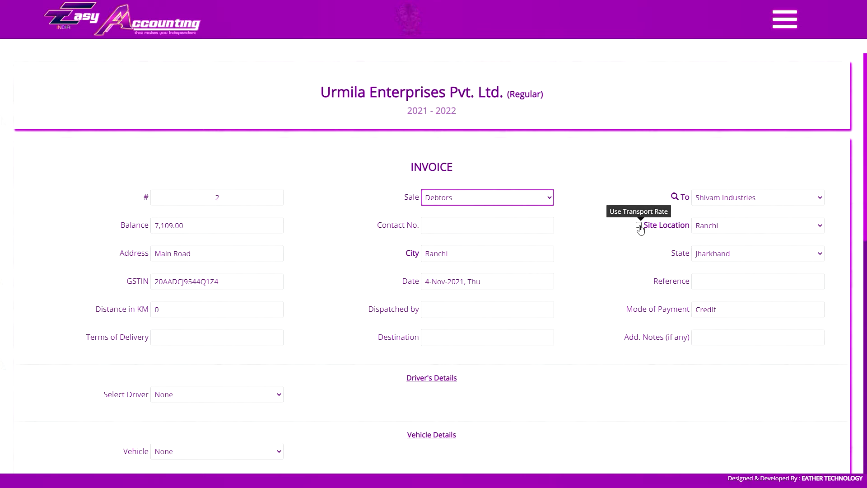
click(639, 226)
Look over the invoice's driver, vehicle and item sections and locate the Site Locations command among the program's functions.
scroll(528, 247, down, 5)
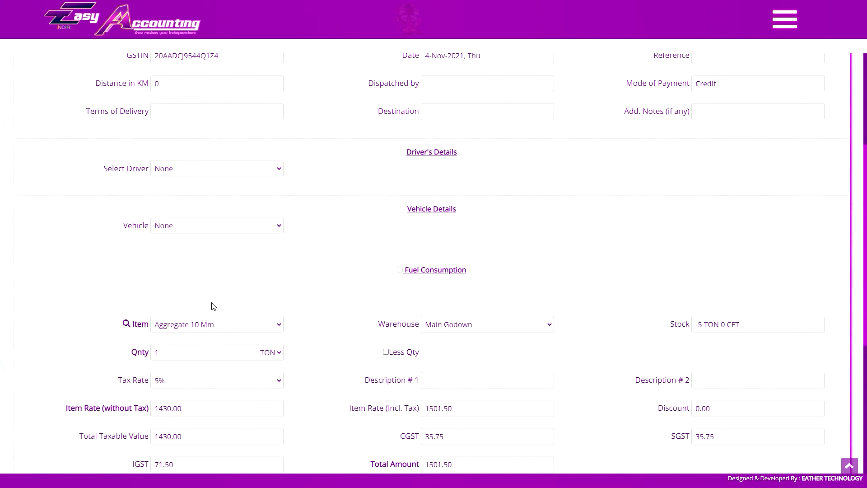
scroll(506, 251, up, 2)
scroll(506, 252, up, 3)
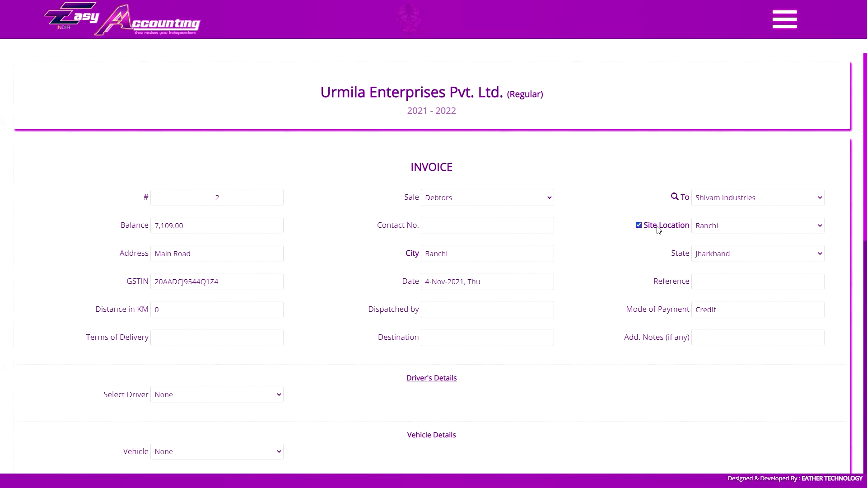
click(785, 19)
scroll(822, 226, down, 2)
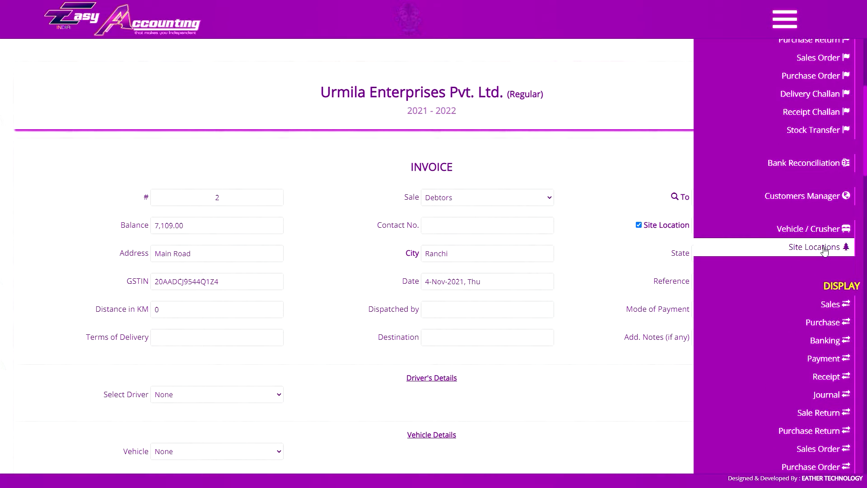
click(785, 18)
Set the invoice's driver type to Own Driver and inspect the available driver names.
scroll(598, 212, down, 4)
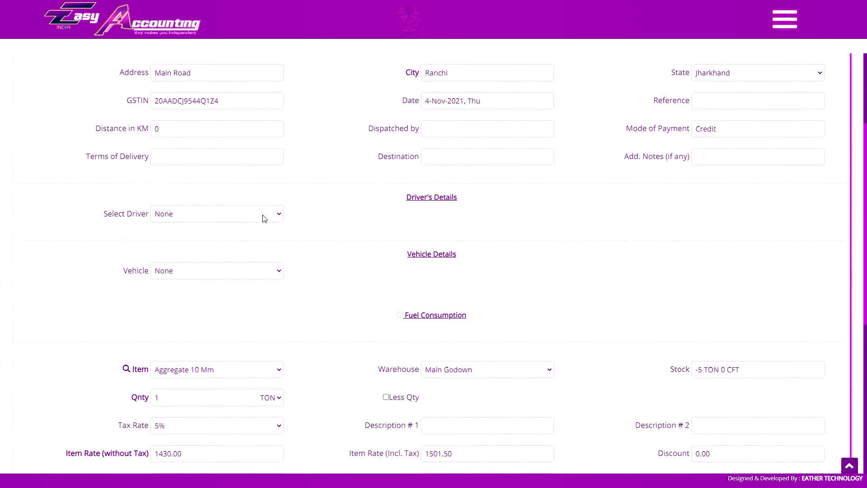
click(233, 218)
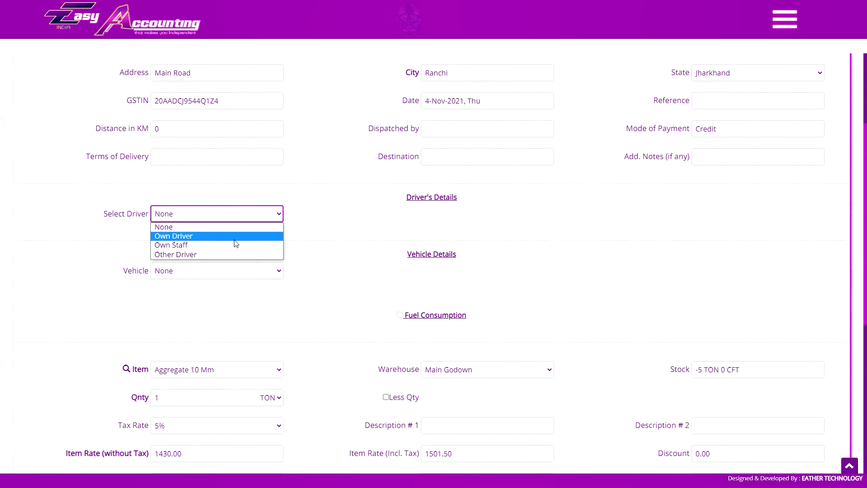
click(234, 236)
click(495, 217)
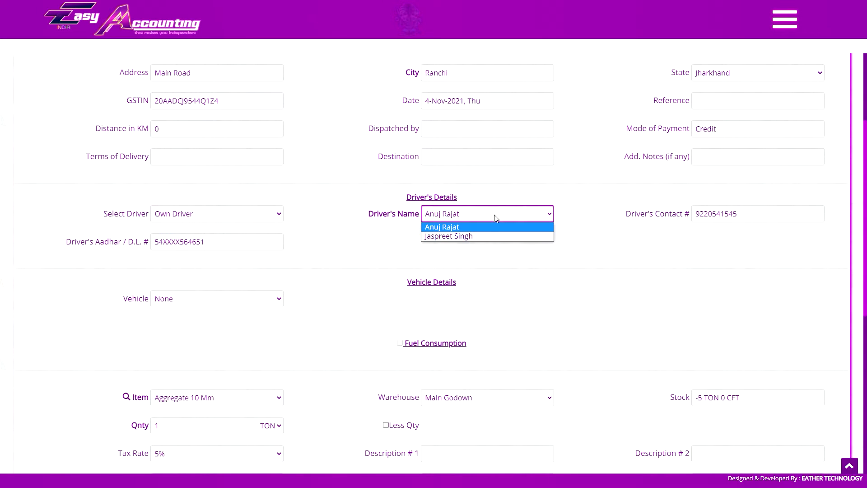
click(492, 213)
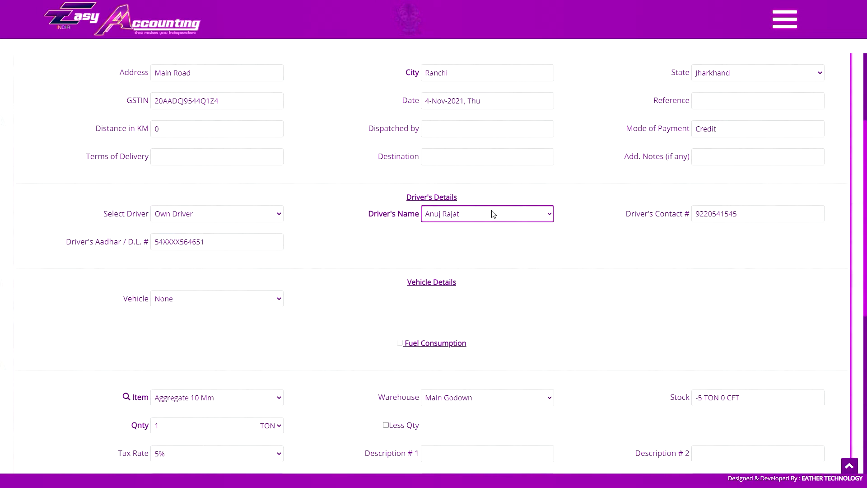
Change the driver type to Other Driver and check its name, contact and Aadhar / D.L. number fields.
click(240, 219)
click(244, 253)
click(457, 210)
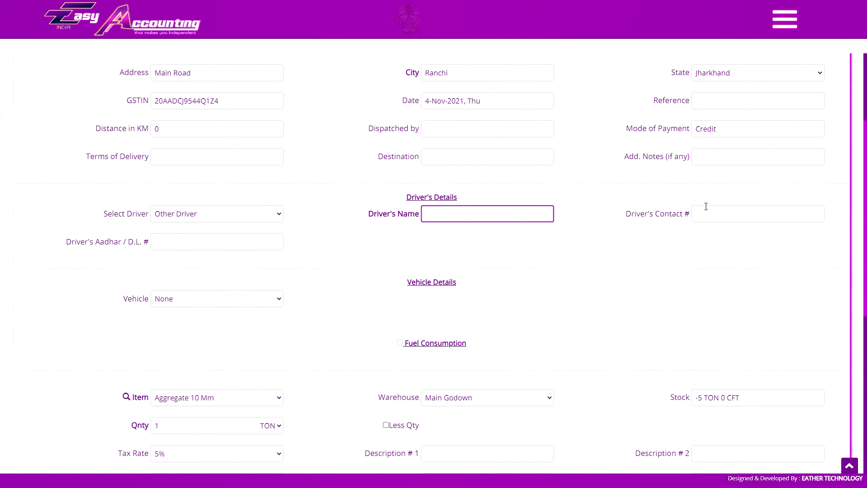
click(704, 204)
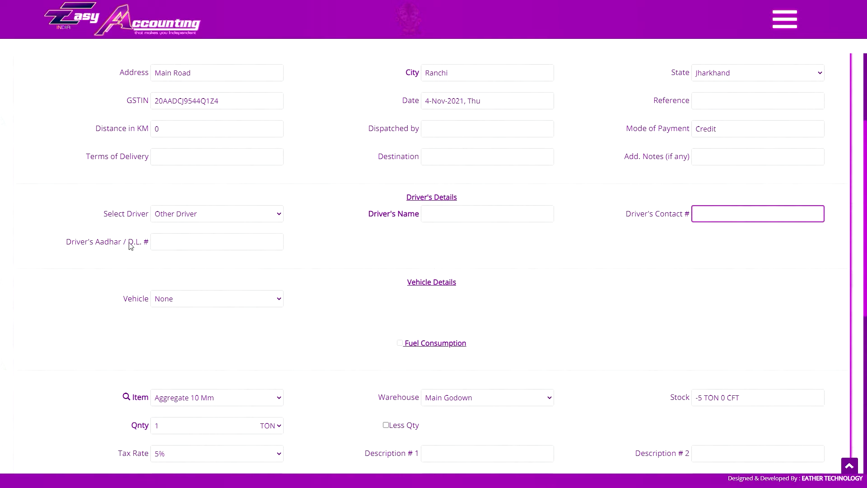
click(182, 242)
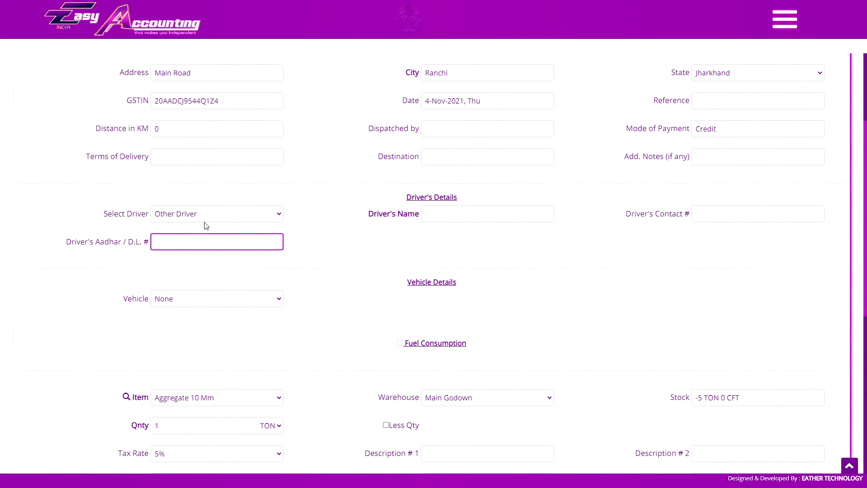
Compare the Driver's Name field between the Own Driver and Other Driver options.
click(201, 216)
click(193, 235)
click(432, 215)
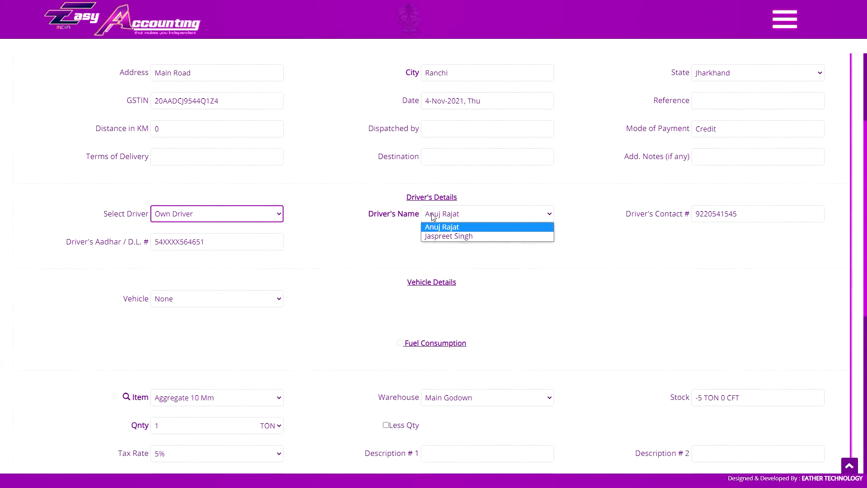
click(432, 217)
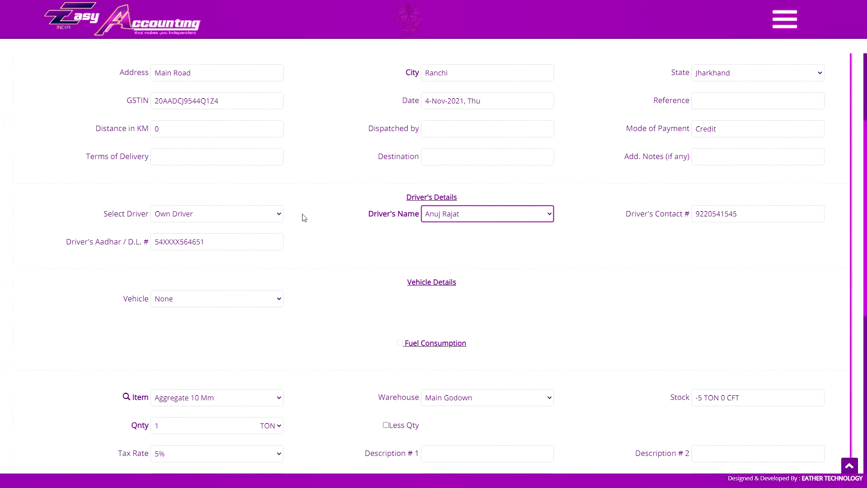
click(224, 216)
click(198, 253)
click(459, 218)
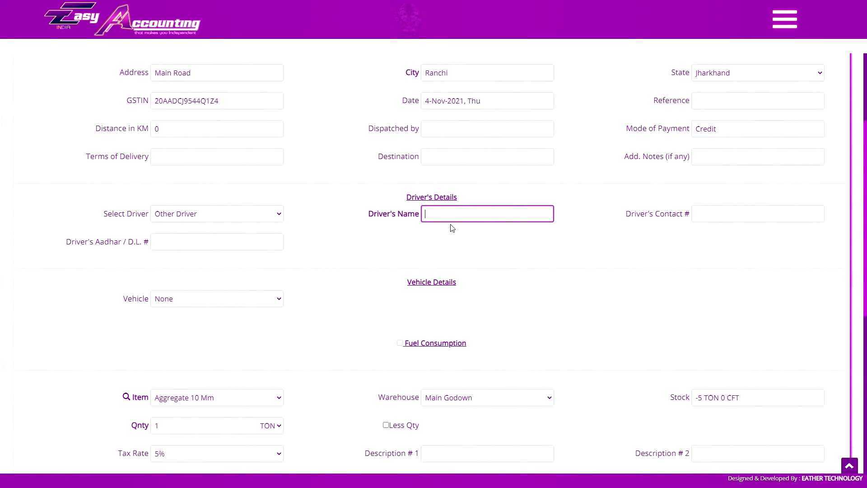
Set the driver type to Own Driver and choose the second listed driver.
click(228, 216)
click(195, 235)
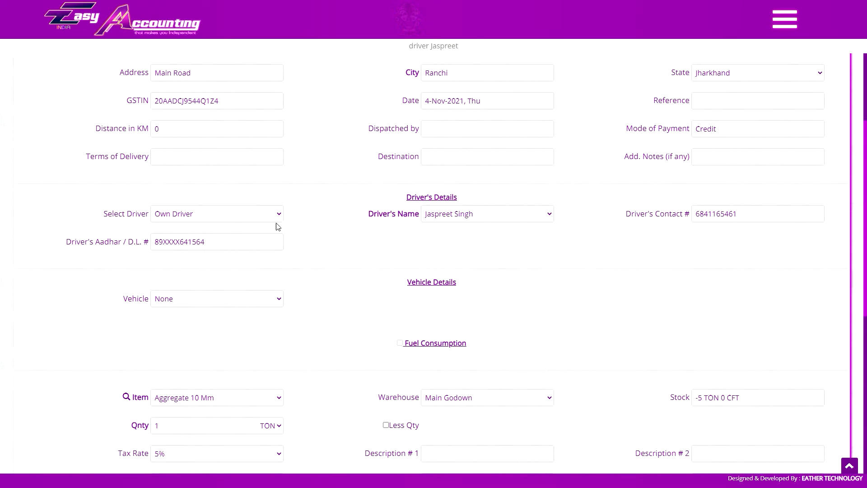
click(236, 215)
click(198, 235)
Open the Employee Creation form.
click(784, 19)
scroll(816, 267, down, 15)
click(816, 267)
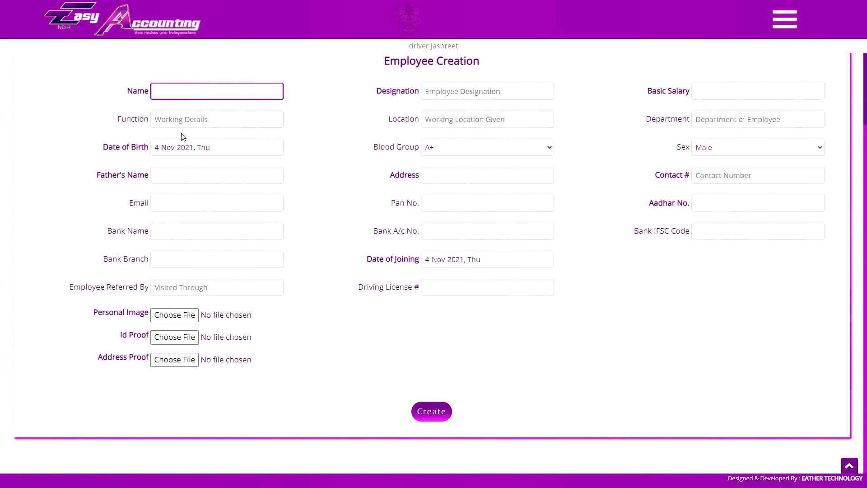
Enter driver as the designation in the Employee Creation form.
click(452, 91)
text(driver)
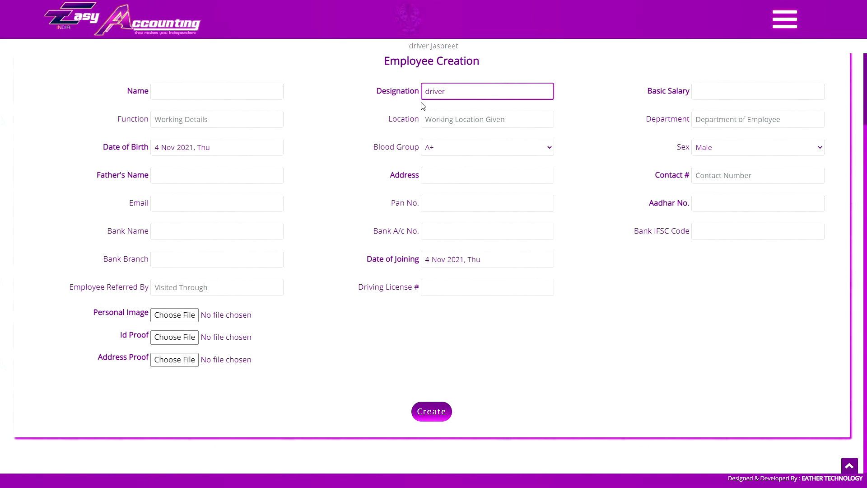
scroll(422, 105, up, 3)
Look up the Create Staff option under Staff & Salary and return to the invoice.
click(785, 20)
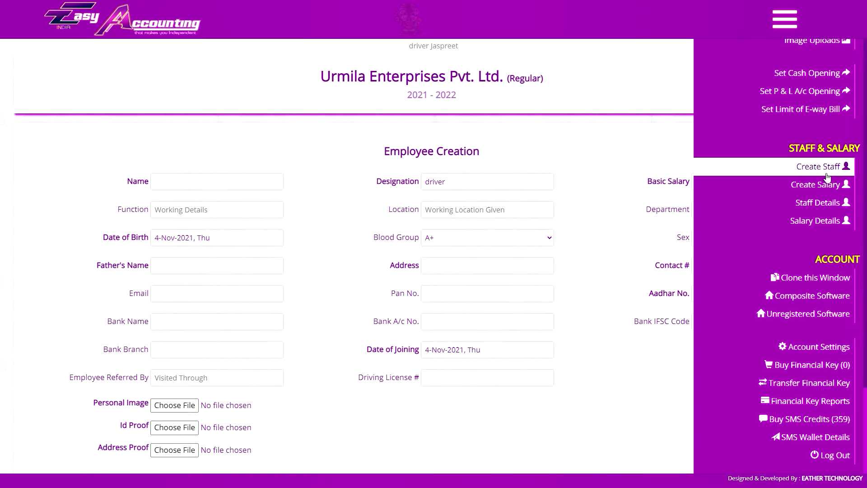
click(784, 20)
key(alt+Left)
Set the invoice's vehicle option to Own and check the R.T.O. numbers offered for the truck.
scroll(687, 190, down, 8)
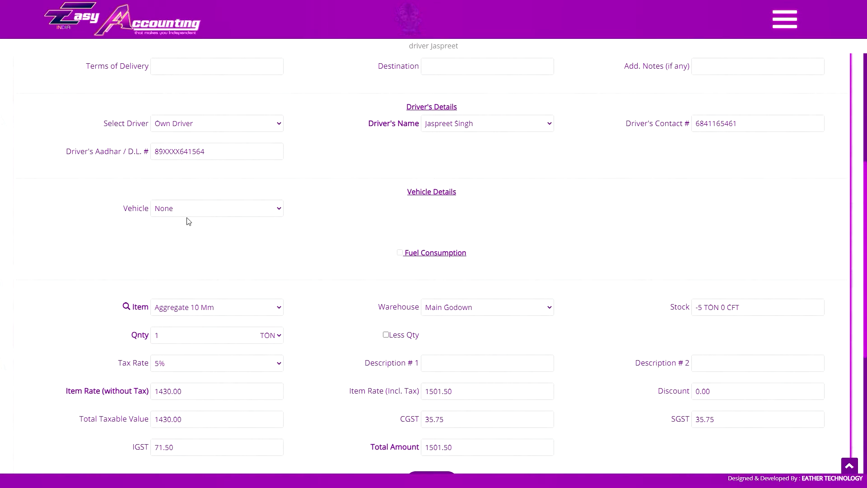
click(247, 212)
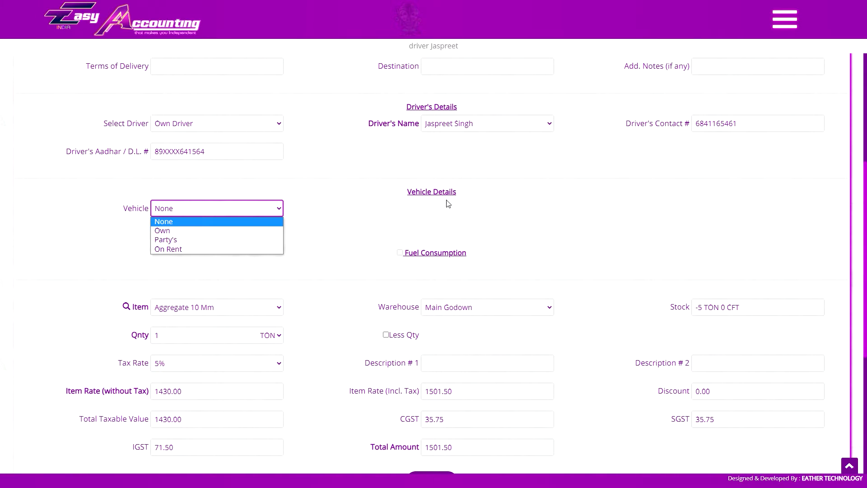
click(225, 248)
click(228, 211)
click(213, 231)
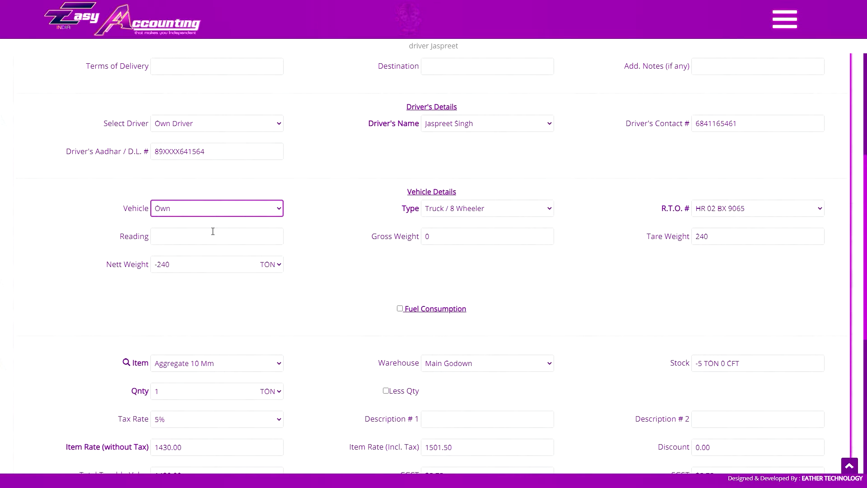
click(725, 207)
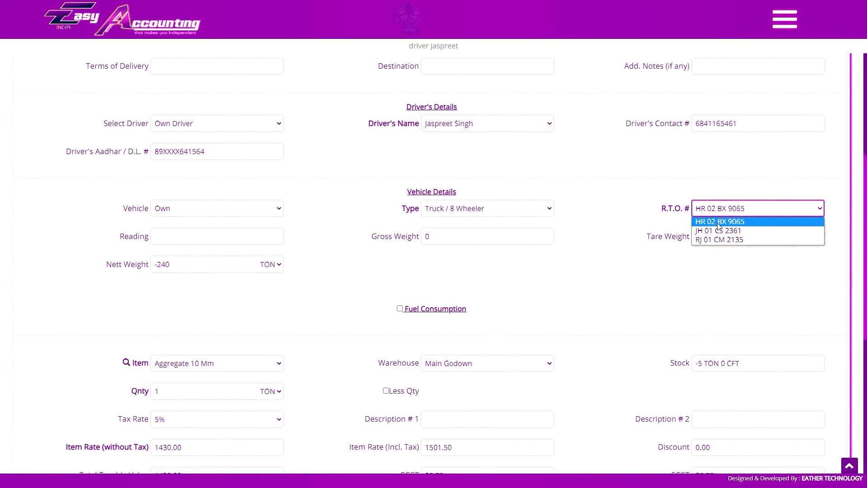
click(720, 210)
Change the vehicle option to On Rent and check its vehicle types and R.T.O. # field.
click(222, 210)
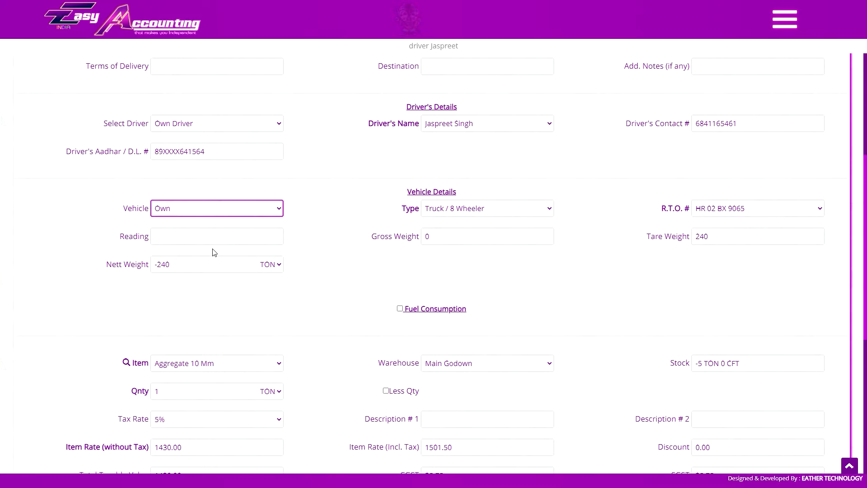
click(212, 250)
click(508, 213)
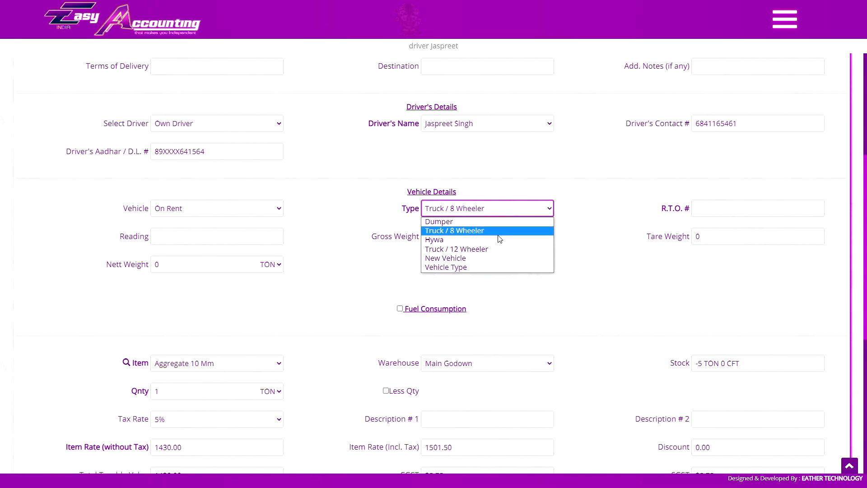
click(507, 213)
click(754, 211)
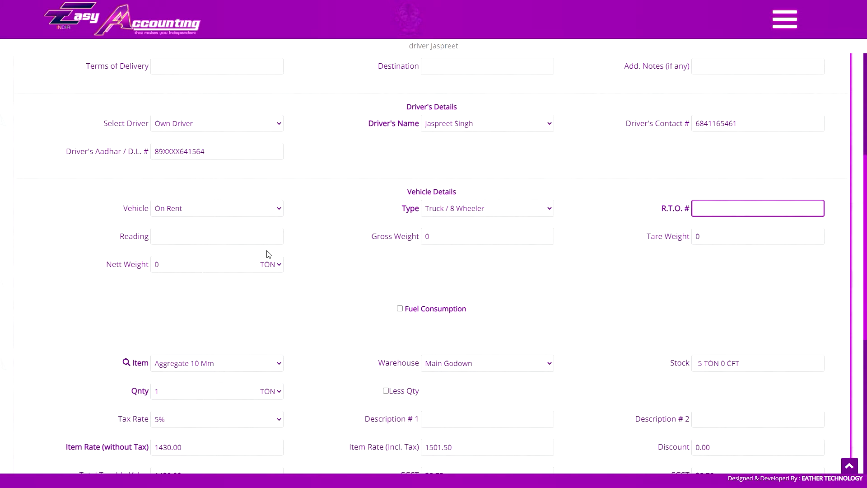
Examine the Reading, Gross Weight, Tare Weight and Nett Weight fields and the nett weight's unit.
click(206, 239)
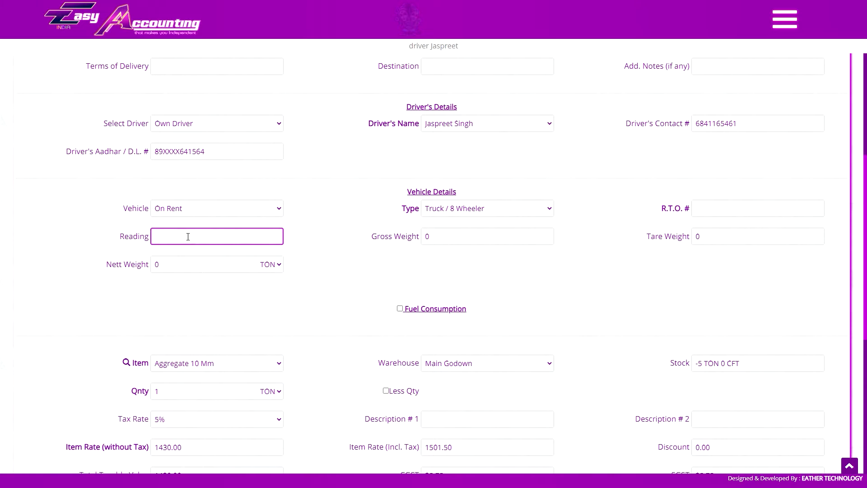
click(432, 241)
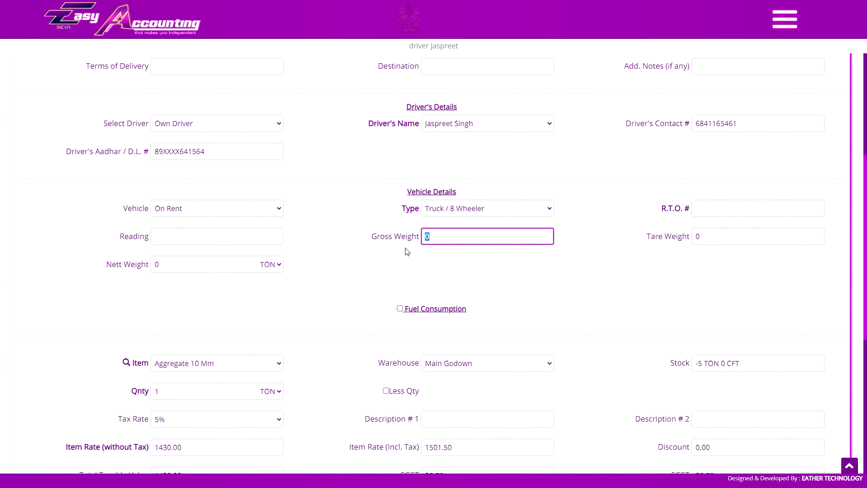
click(188, 268)
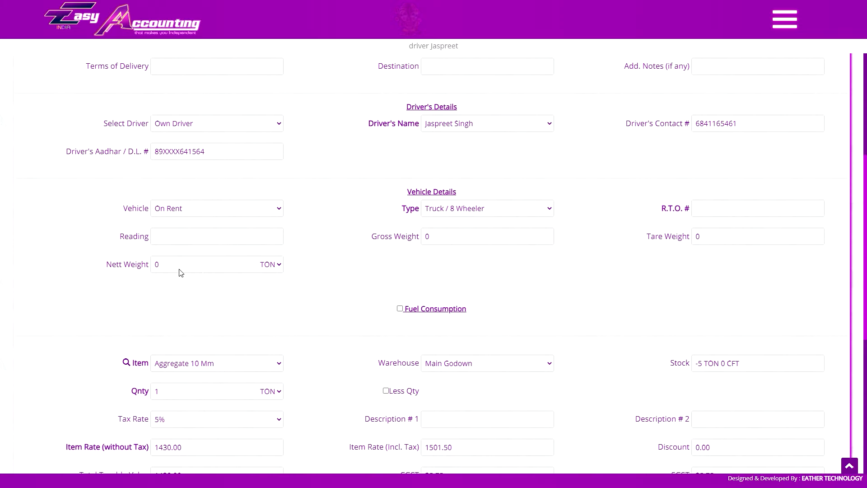
click(729, 232)
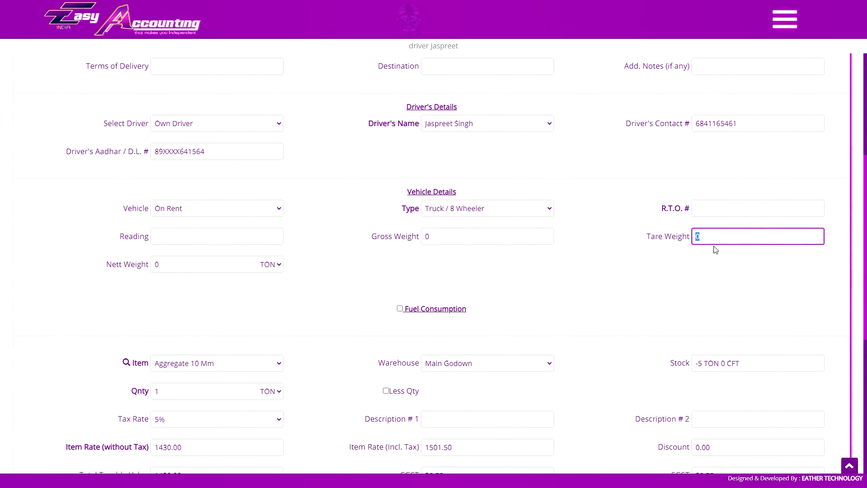
click(260, 268)
click(275, 263)
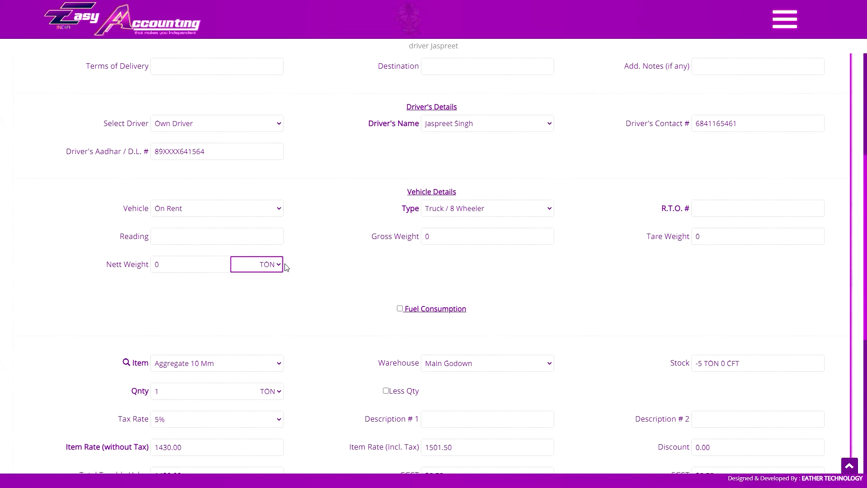
Compare the R.T.O. # field for Own and On Rent vehicles, and choose the own Dumper RJ 01 CM 2135.
click(220, 214)
click(222, 231)
click(744, 213)
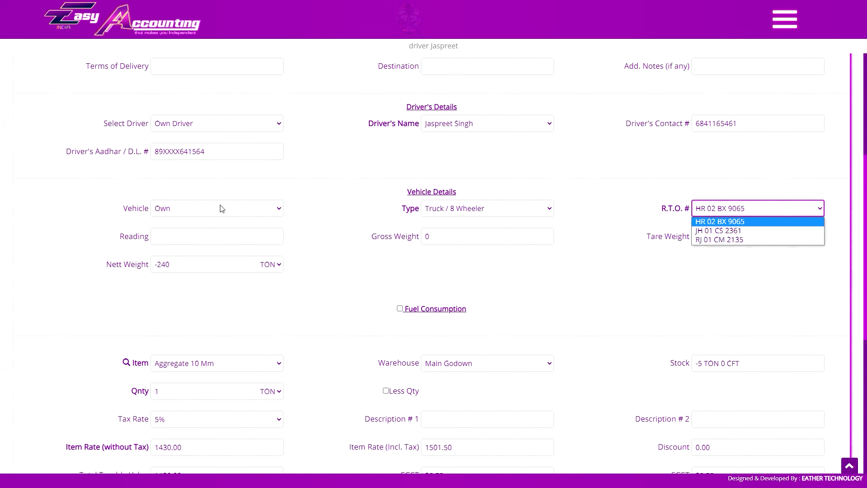
click(220, 208)
click(216, 248)
click(702, 213)
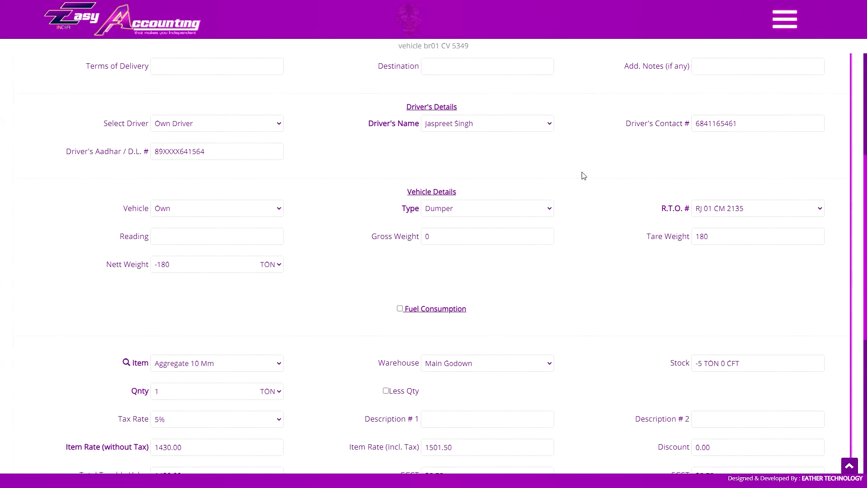
Enable Fuel Consumption for the vehicle and check its warehouse and fuel type options.
scroll(454, 247, down, 1)
click(400, 263)
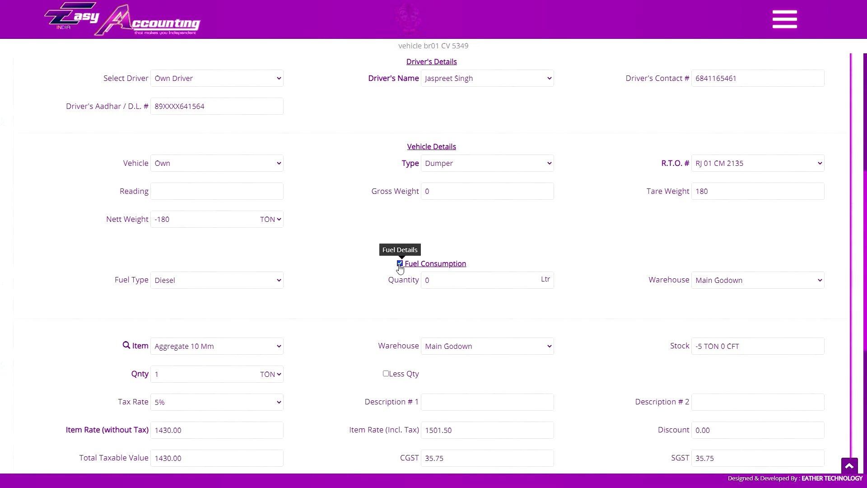
click(724, 286)
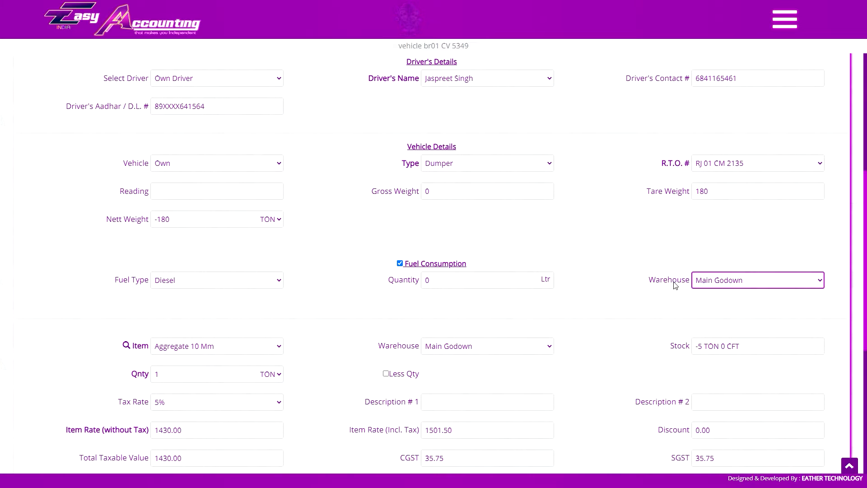
click(204, 285)
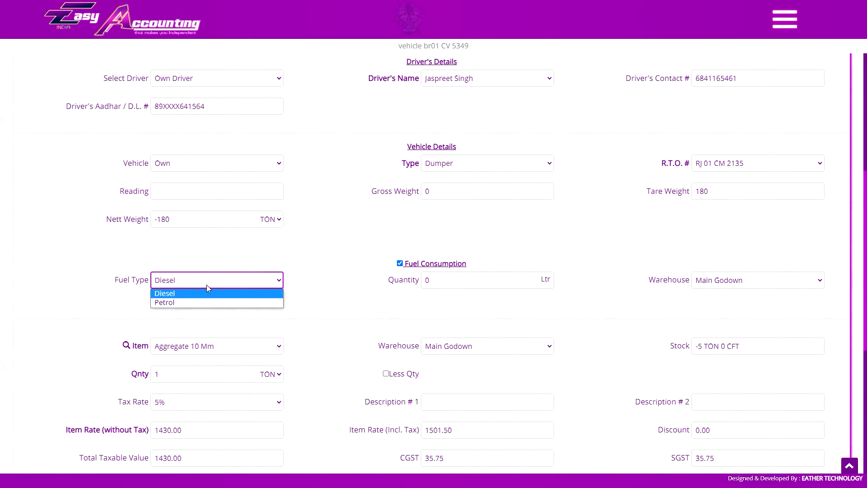
click(207, 279)
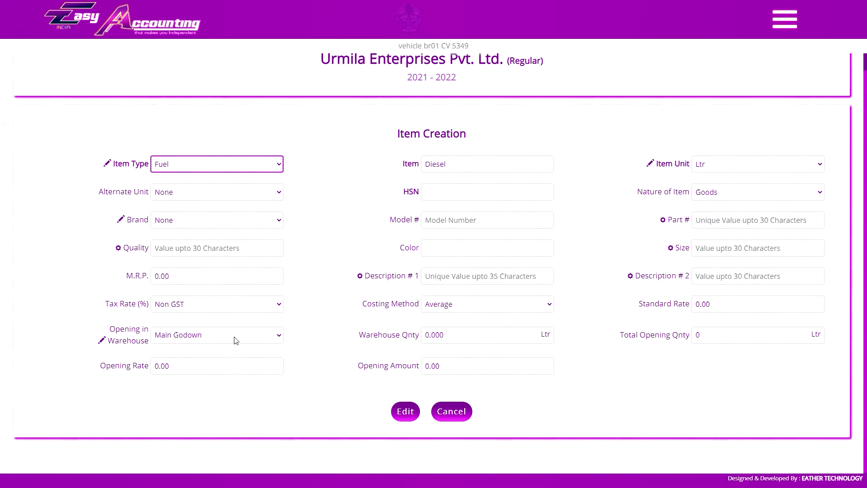
Cancel editing the Diesel stock item and fill in a new item named CNG GAS with item type Fuel.
click(229, 334)
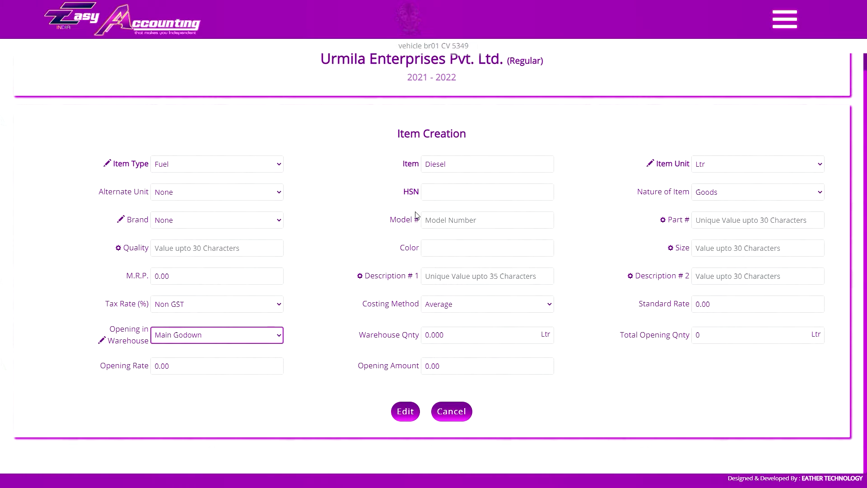
click(452, 409)
text(CNG GAS)
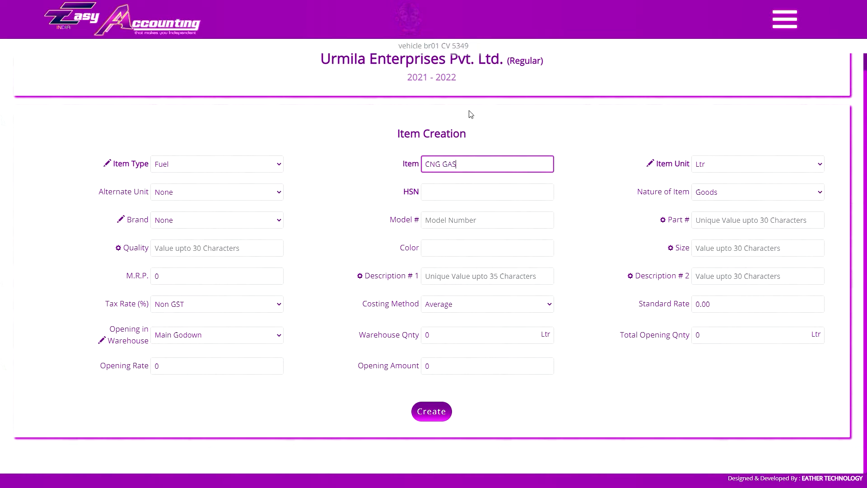
click(207, 166)
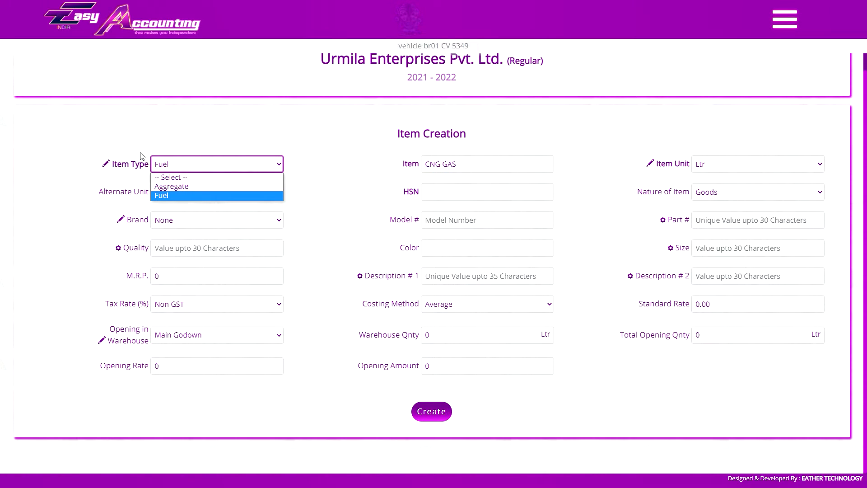
click(188, 196)
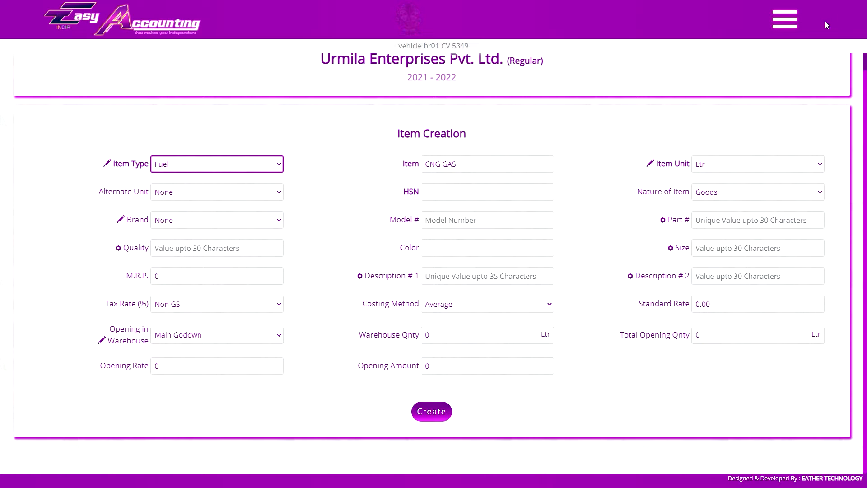
Look up the Stock Item option among the creation entries.
click(788, 21)
scroll(801, 221, down, 9)
scroll(801, 222, up, 9)
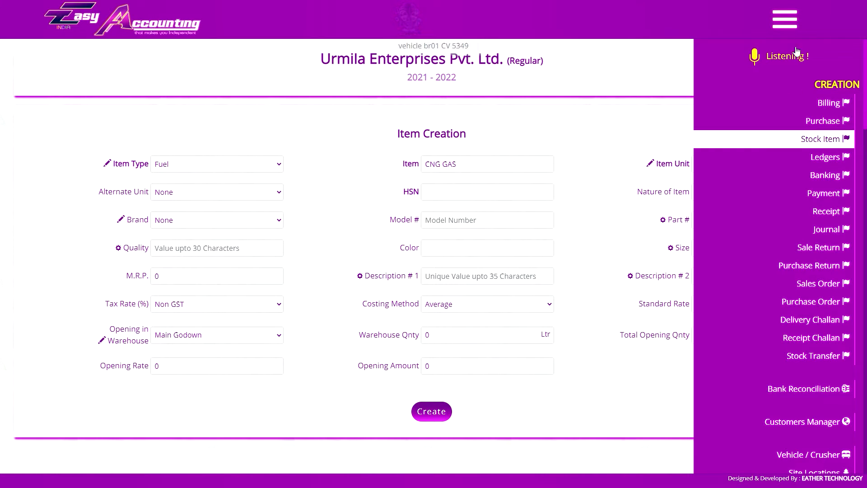
click(785, 19)
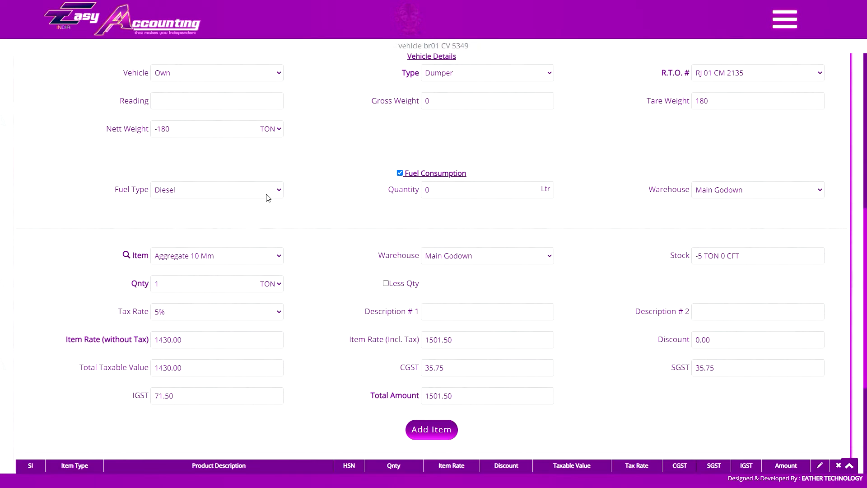
Set the invoice's fuel type to Diesel and check the fuel quantity and warehouse choices.
click(269, 192)
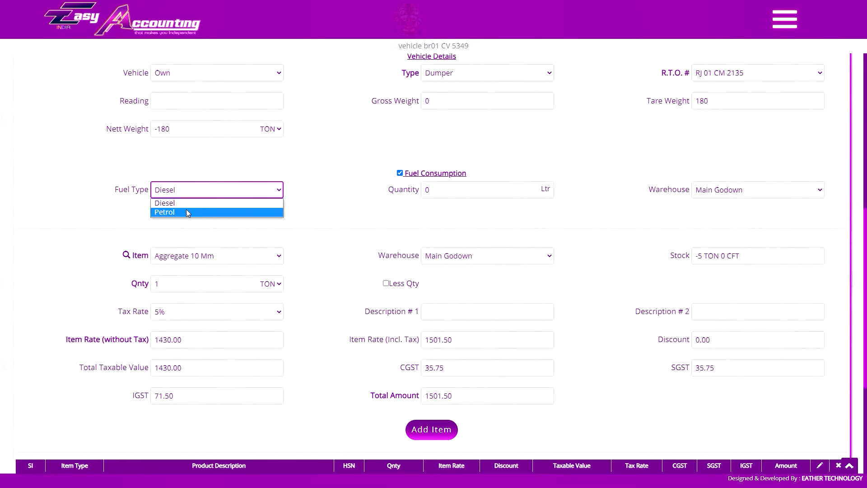
click(192, 204)
click(494, 193)
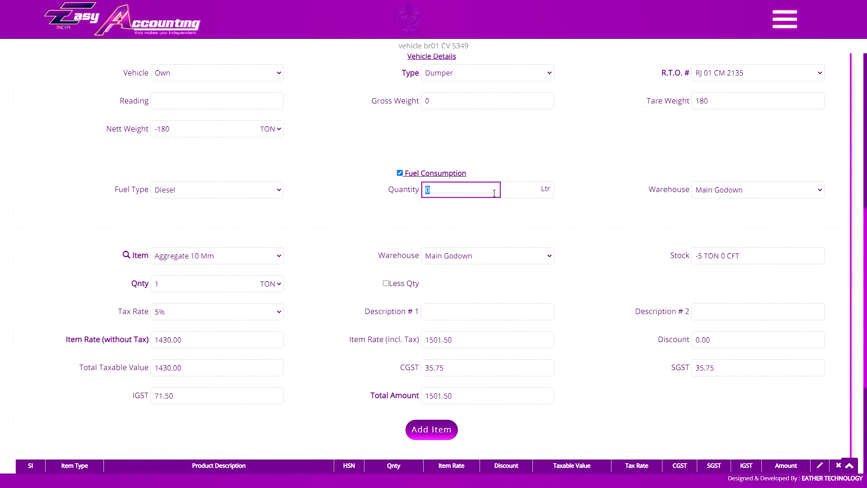
click(742, 190)
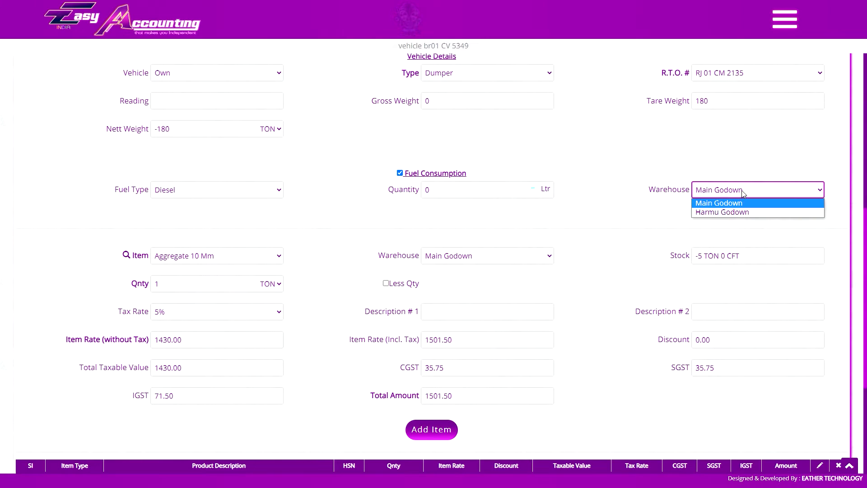
click(744, 191)
Review the invoice's closing section and fuel fields, and turn off Fuel Consumption.
scroll(502, 283, down, 5)
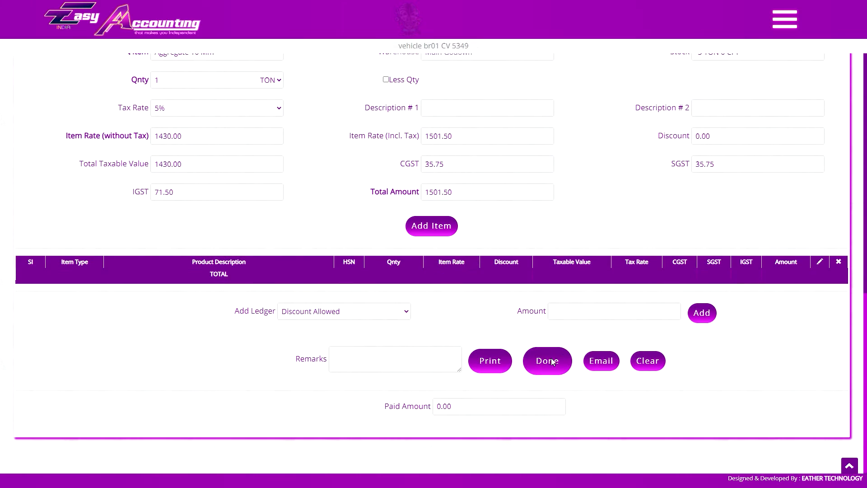
scroll(541, 352, up, 7)
double_click(231, 307)
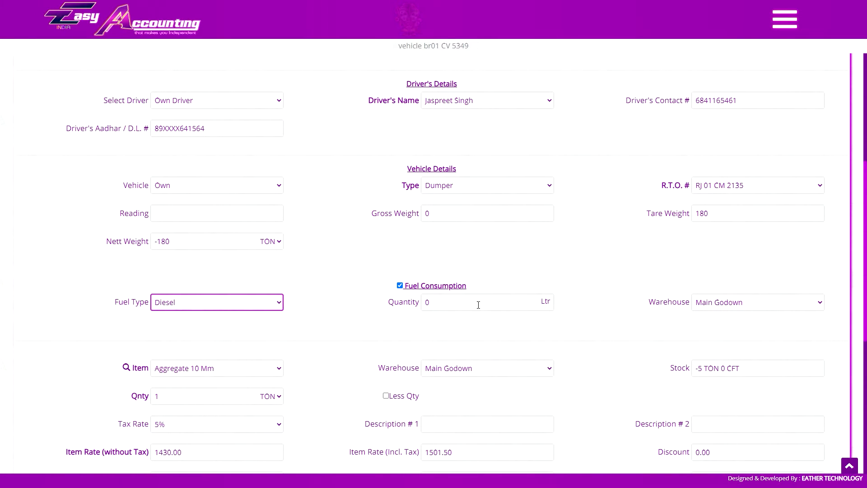
click(460, 298)
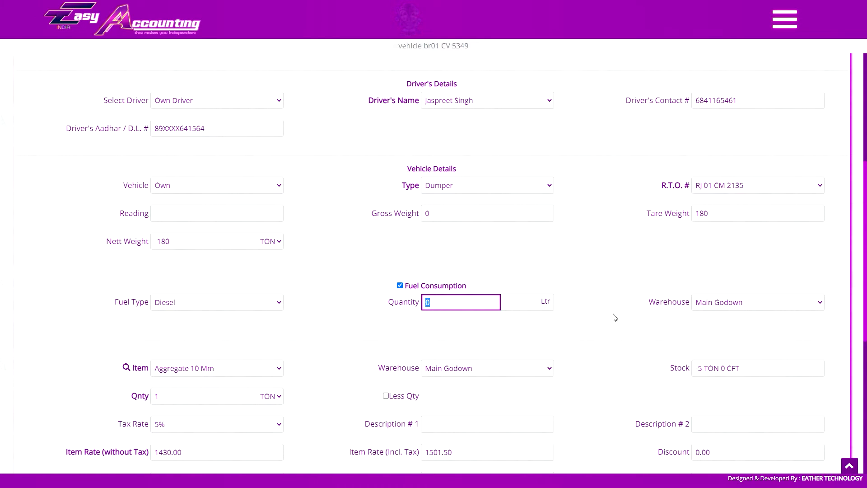
click(399, 286)
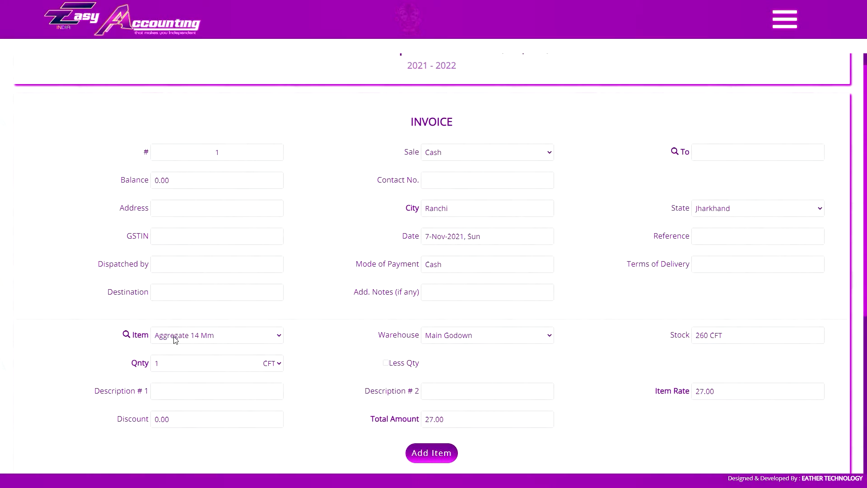
Search the standard invoice's items by Item Name for "eng".
scroll(422, 454, down, 2)
click(239, 244)
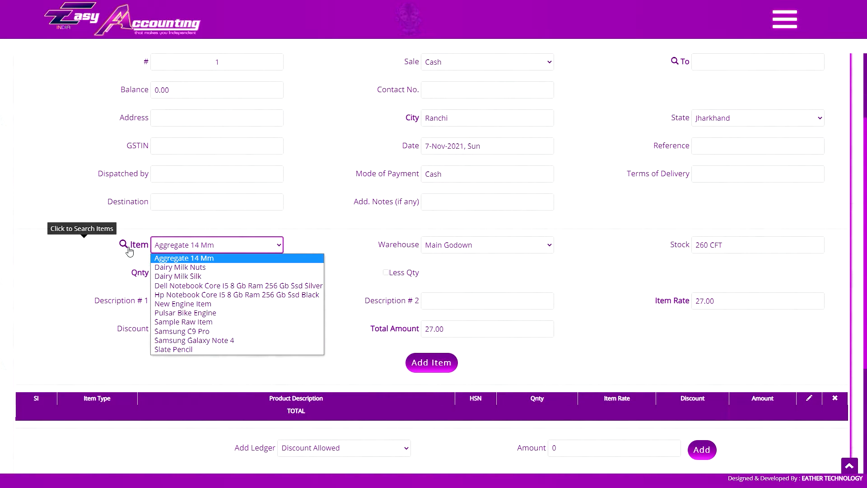
click(134, 248)
click(134, 248)
click(390, 102)
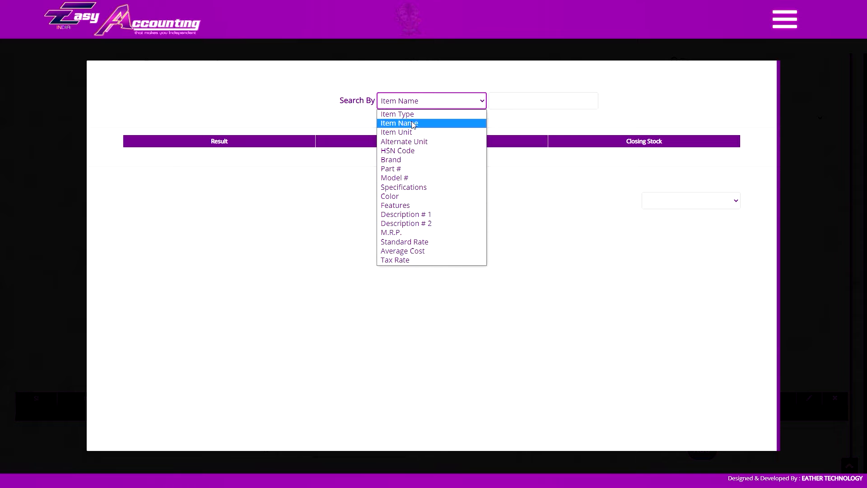
click(522, 97)
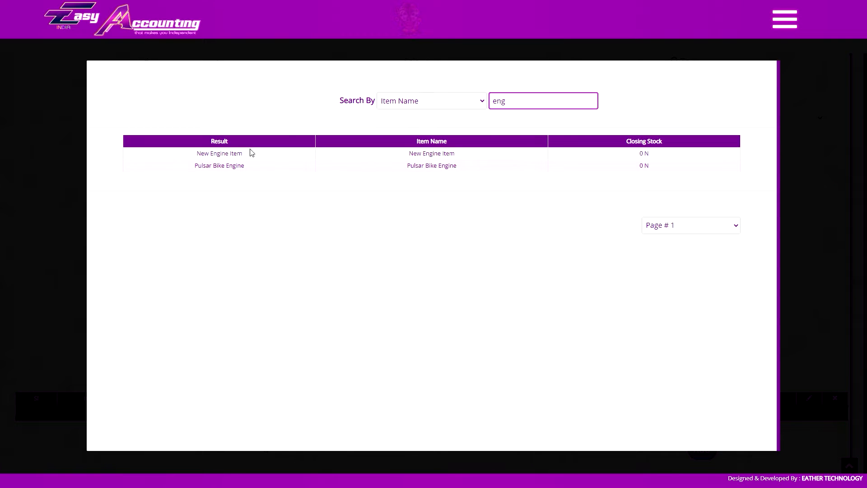
Search items by Item Name "samsung" and by Item Type "laptop", and select the Hp Notebook Core I5 item.
click(219, 163)
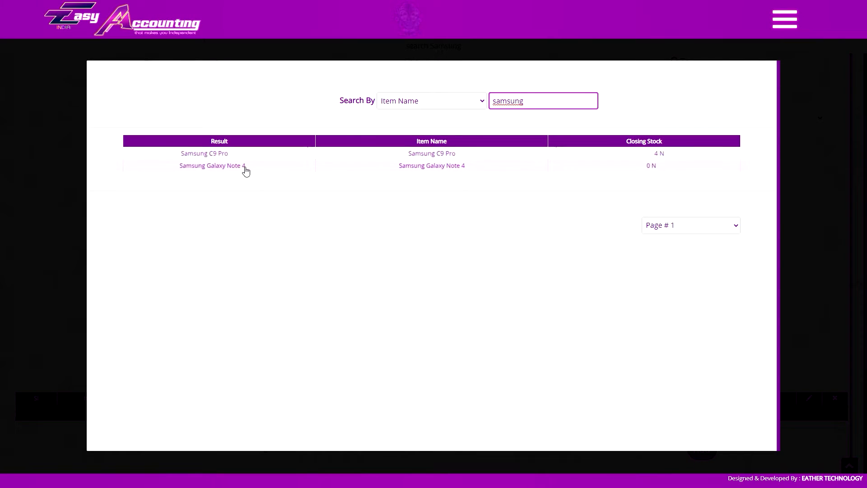
click(242, 166)
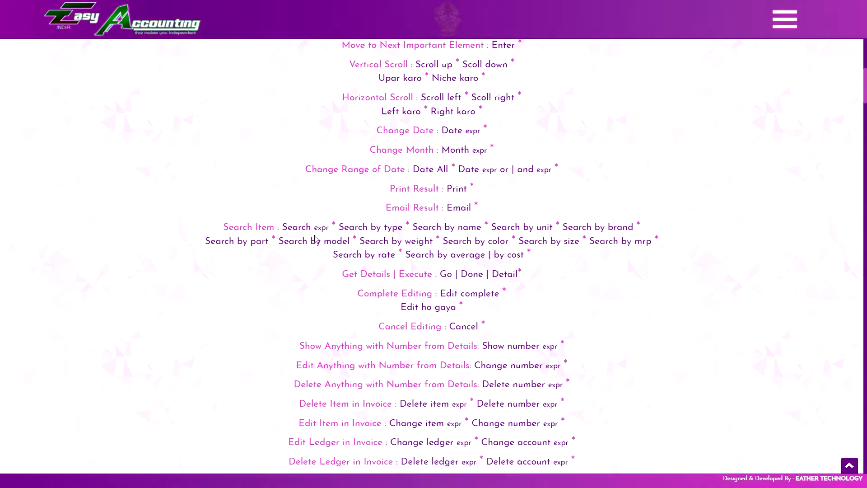
key(ctrl+Tab)
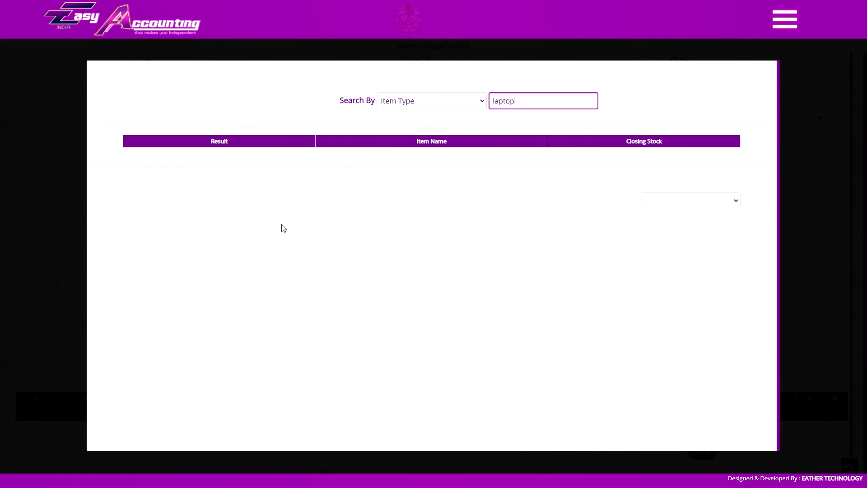
click(346, 167)
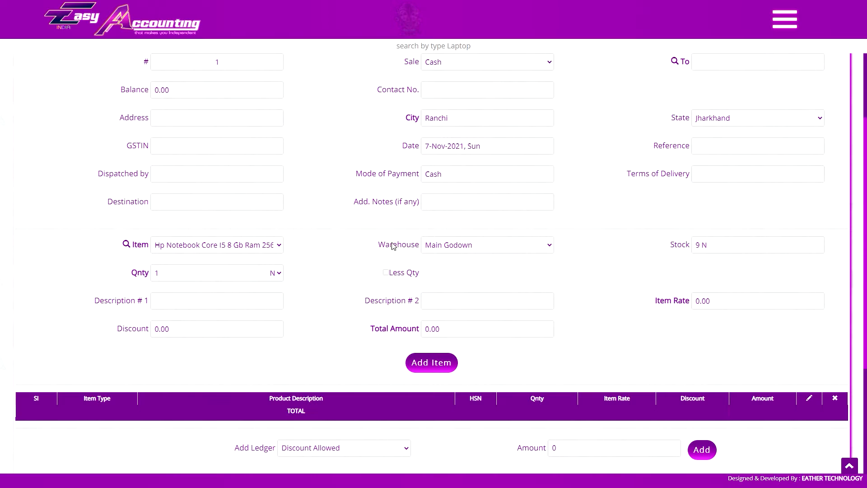
Check the warehouse and item choices, keeping Main Godown as the warehouse.
click(433, 247)
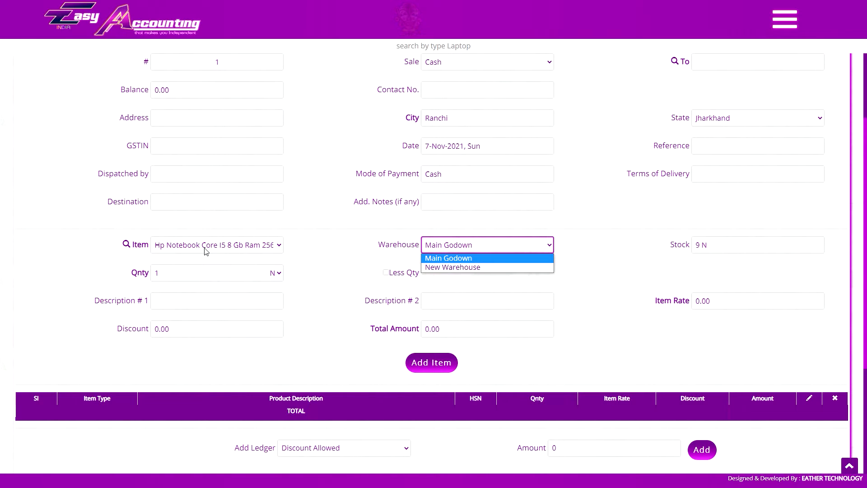
click(464, 256)
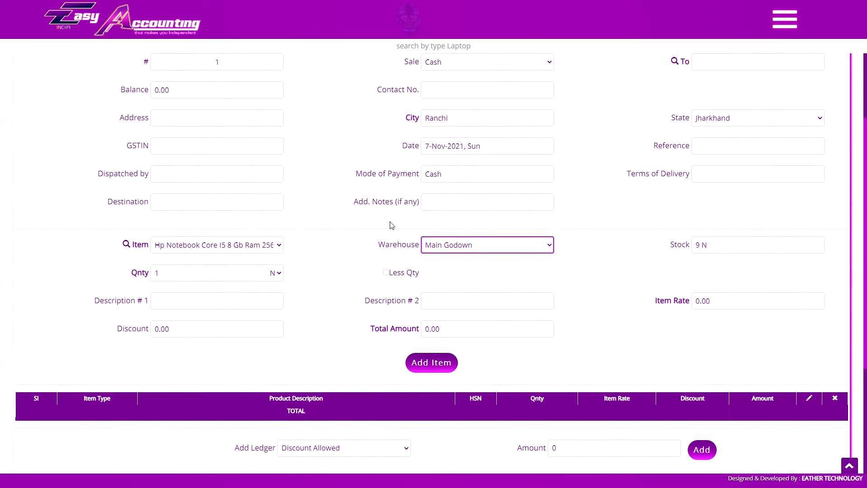
click(243, 245)
click(238, 247)
click(157, 273)
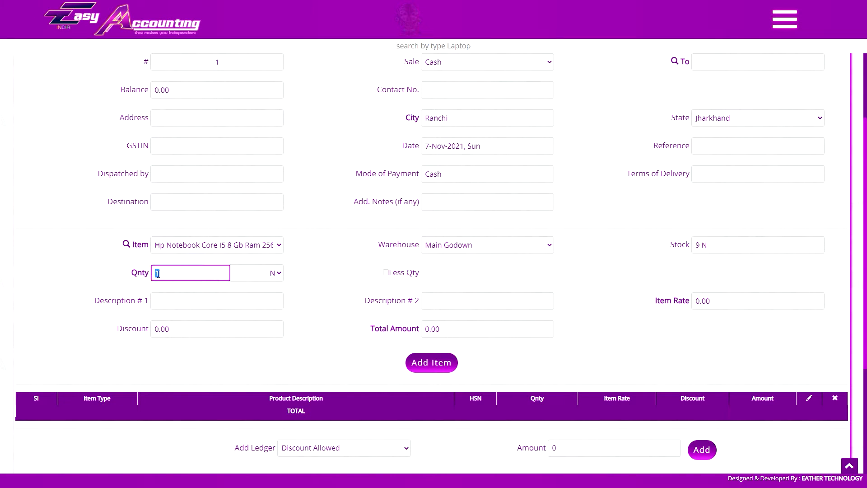
Set the invoice item to Dairy Milk Silk and its quantity unit to Box.
click(215, 248)
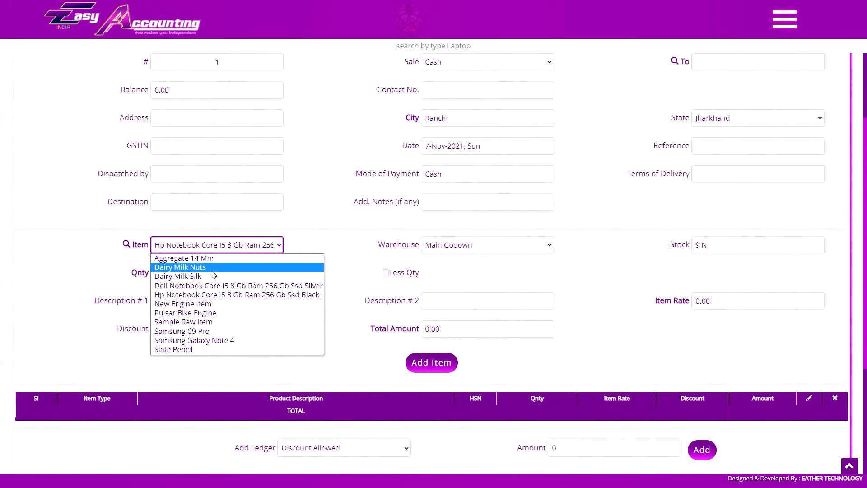
click(259, 273)
click(266, 274)
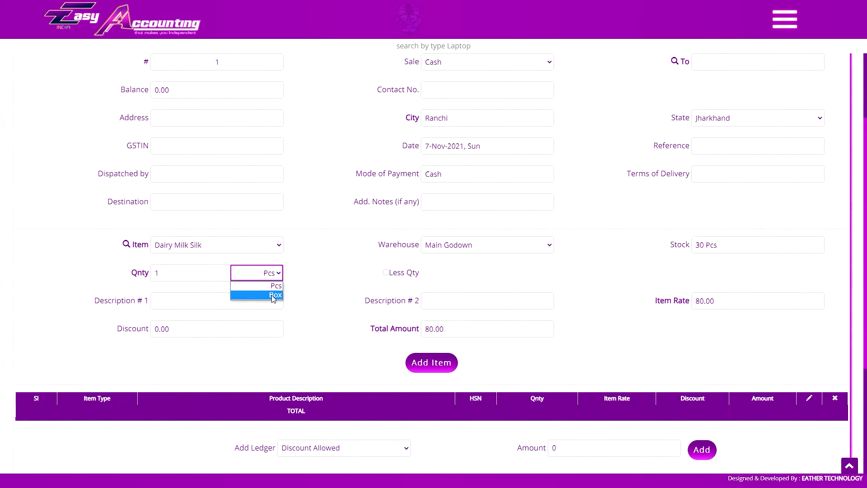
click(264, 283)
click(269, 276)
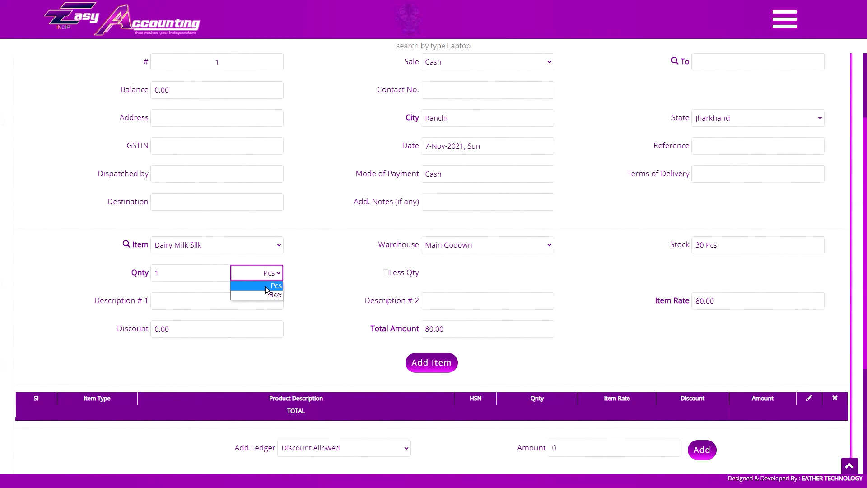
click(262, 286)
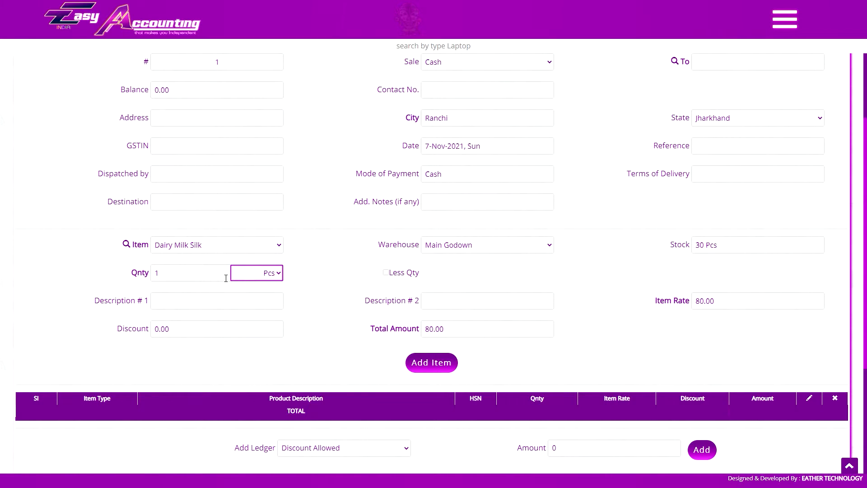
click(250, 276)
click(255, 297)
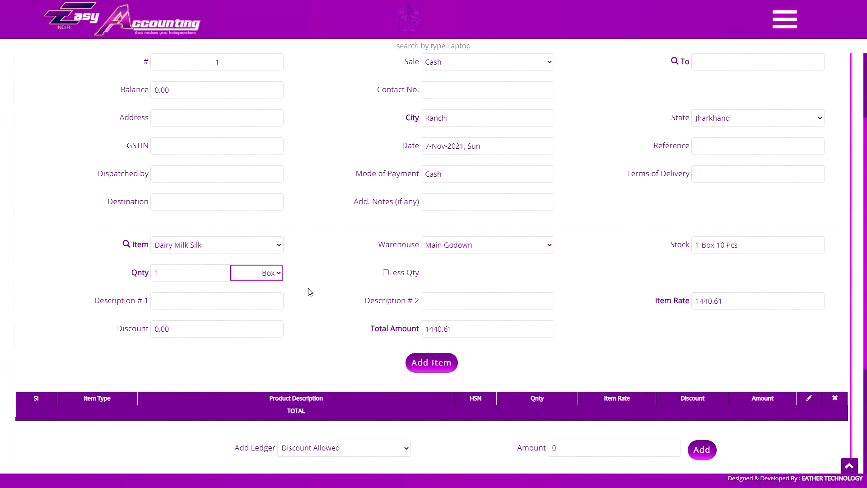
Turn on Less Qty, enter 60 Pcs for a quantity of 3 boxes, and turn Less Qty off again.
click(386, 273)
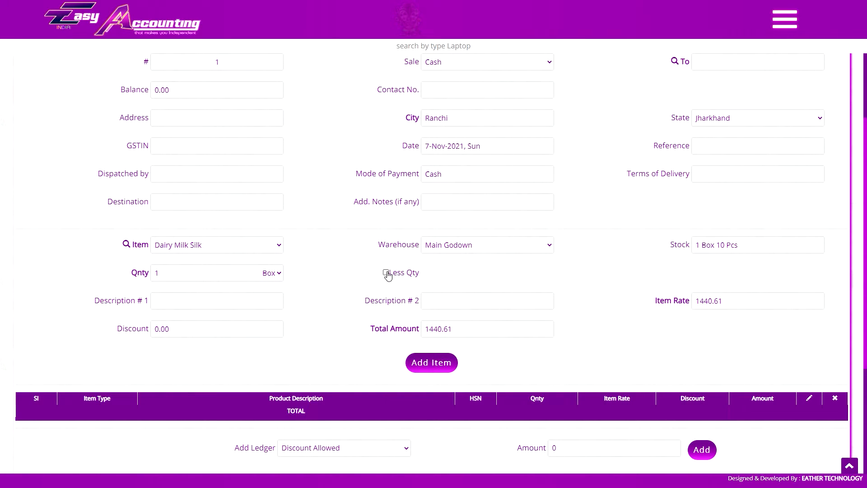
text(60)
key(Tab)
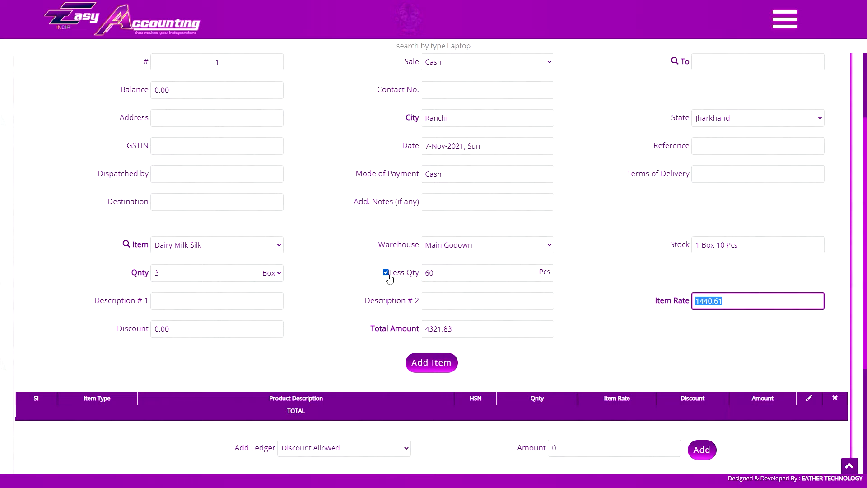
click(386, 274)
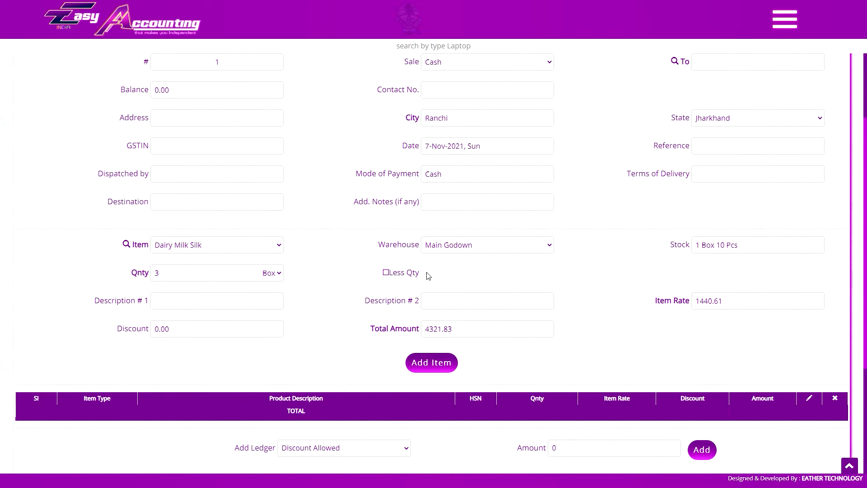
Locate Invoice Settings in the main menu and check the item's Description # 1 and Description # 2 fields.
click(785, 19)
scroll(808, 205, down, 10)
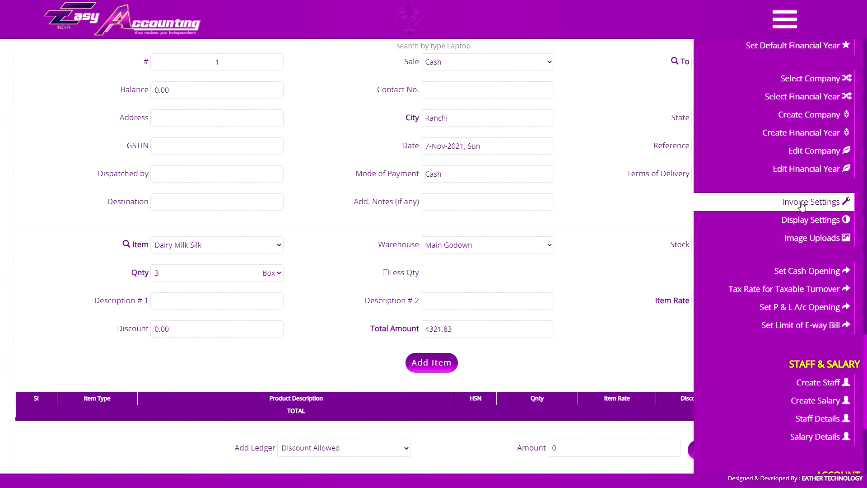
click(787, 21)
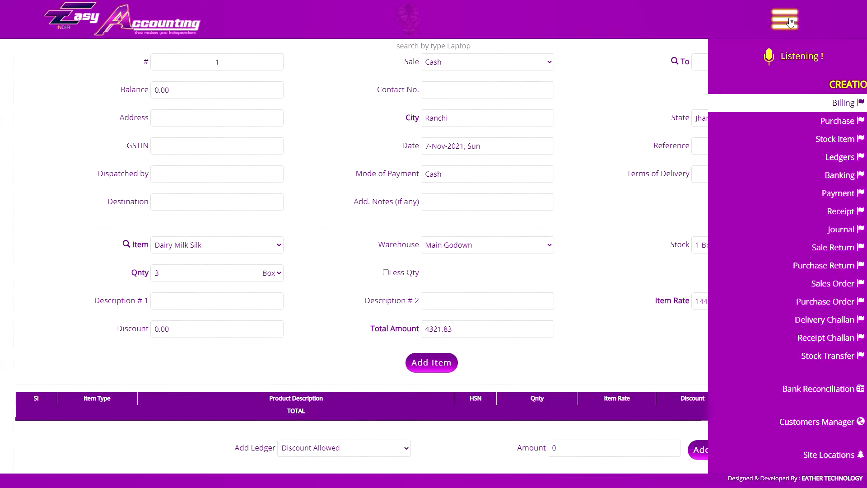
click(211, 300)
click(470, 301)
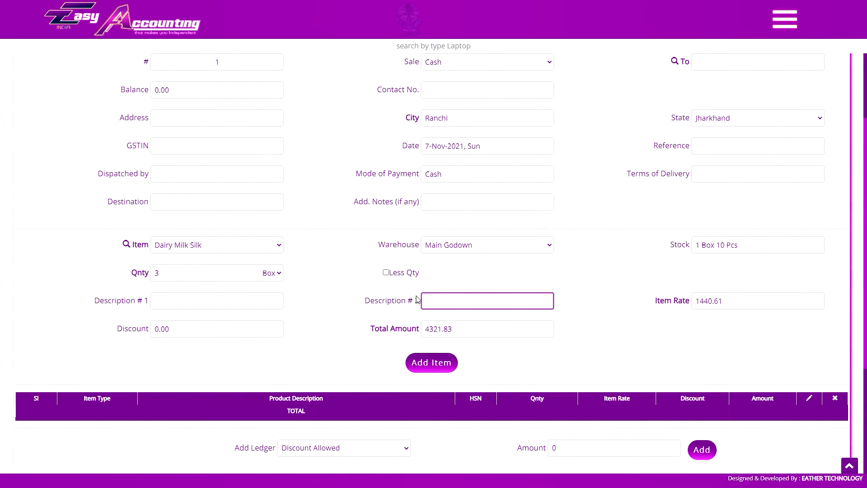
click(786, 21)
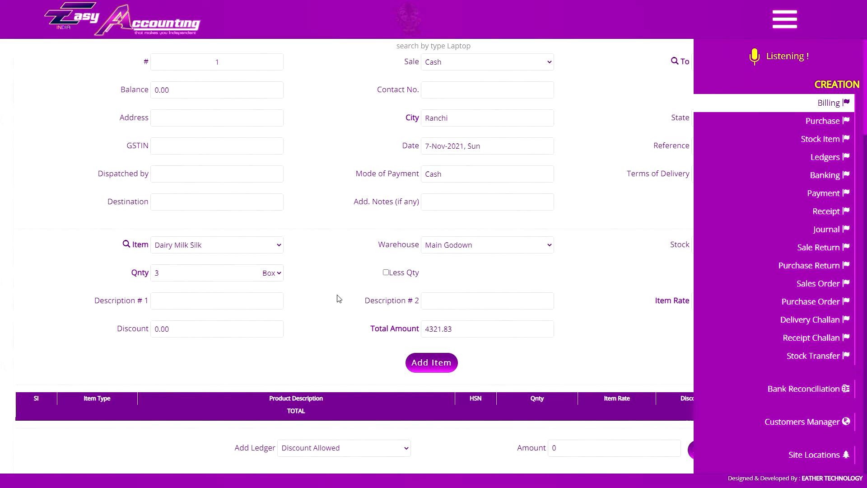
click(396, 301)
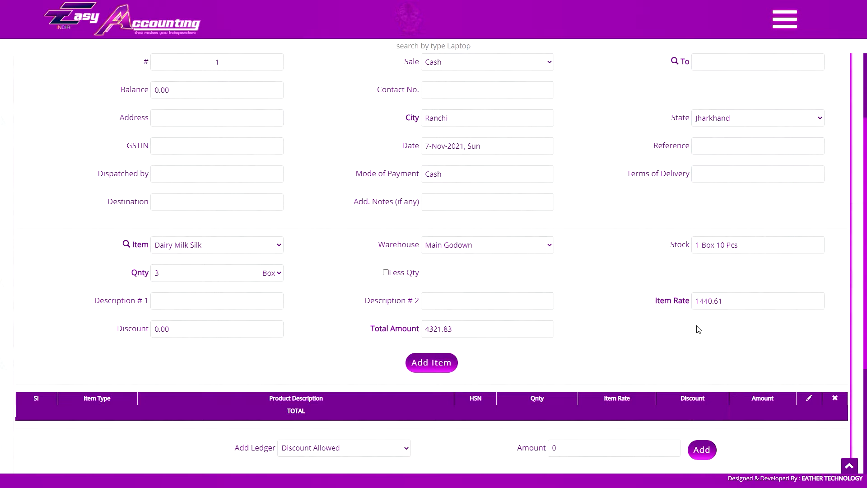
Set the Dairy Milk Silk item rate to 1260 and its discount to 13%.
click(696, 301)
text(1260)
key(Tab)
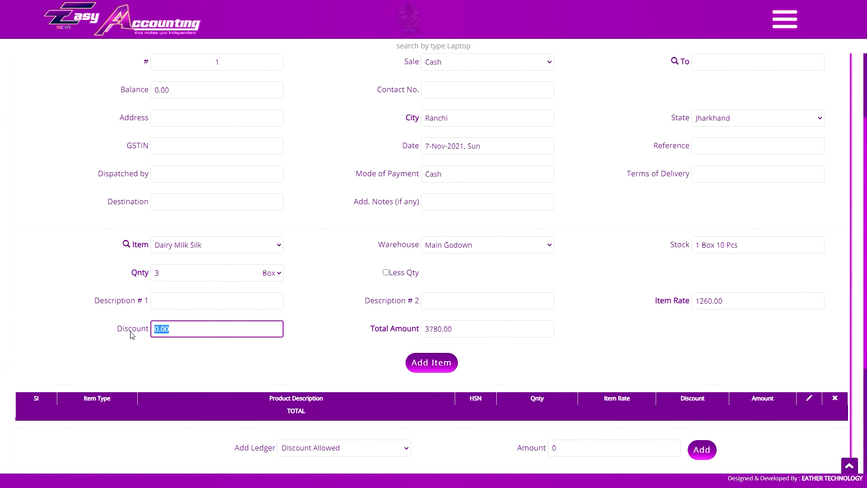
text(3780.0)
key(ctrl+a)
text(13)
key(Tab)
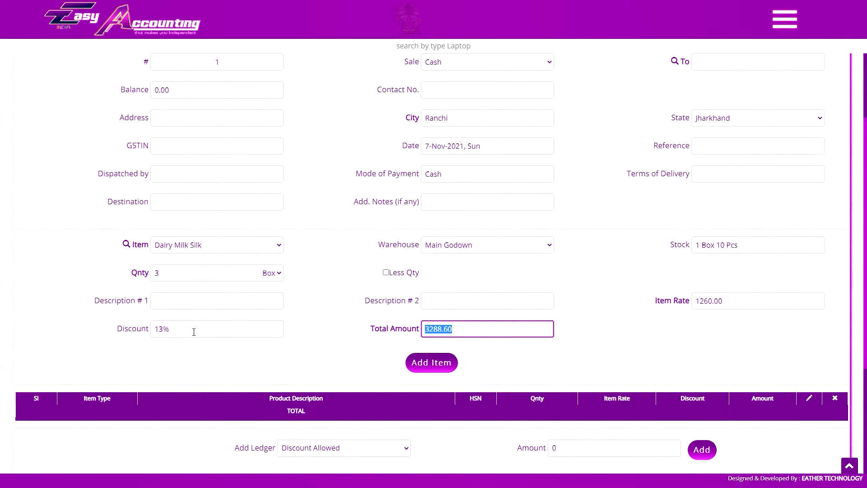
Set the total amount to 3700 and add Dairy Milk Silk to the invoice.
text(3700)
key(Tab)
scroll(462, 362, down, 2)
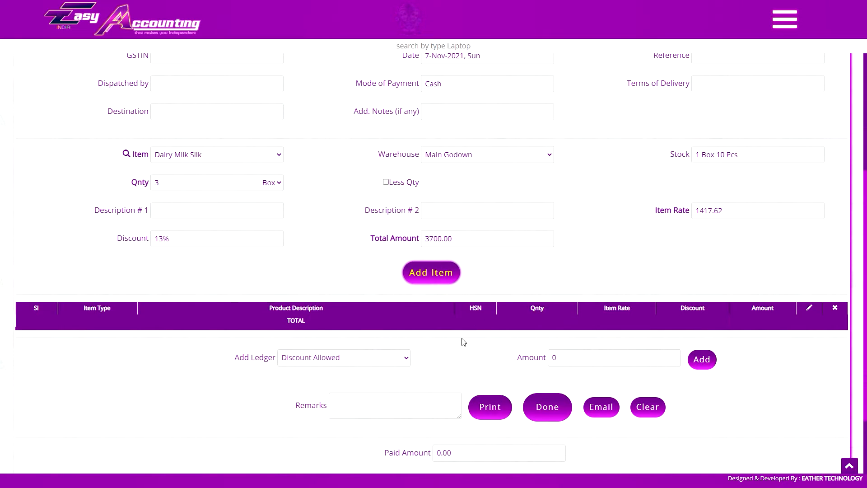
click(437, 277)
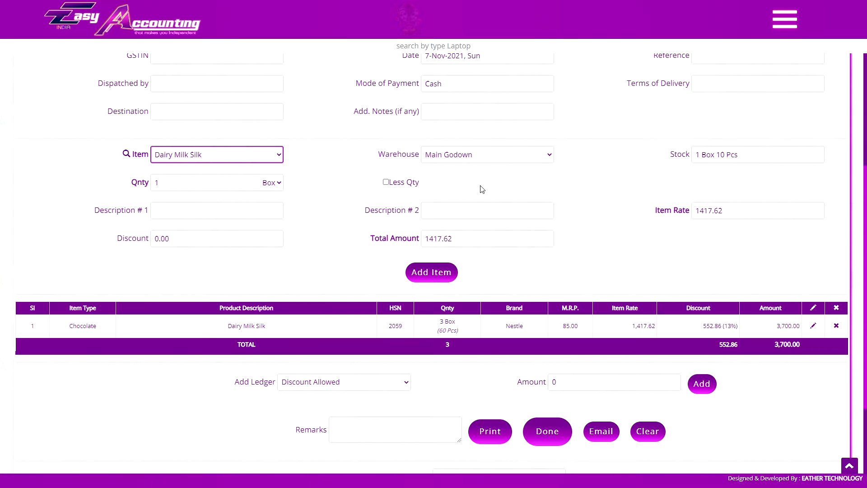
Review the item, warehouse, quantity, discount and total amount fields of the invoice's item entry.
key(ctrl+Tab)
key(ctrl+Tab)
click(162, 156)
click(245, 156)
click(465, 156)
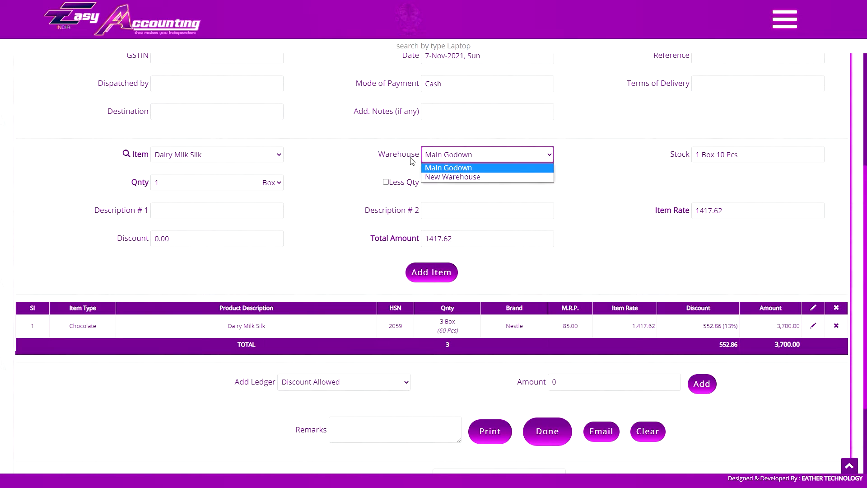
click(495, 158)
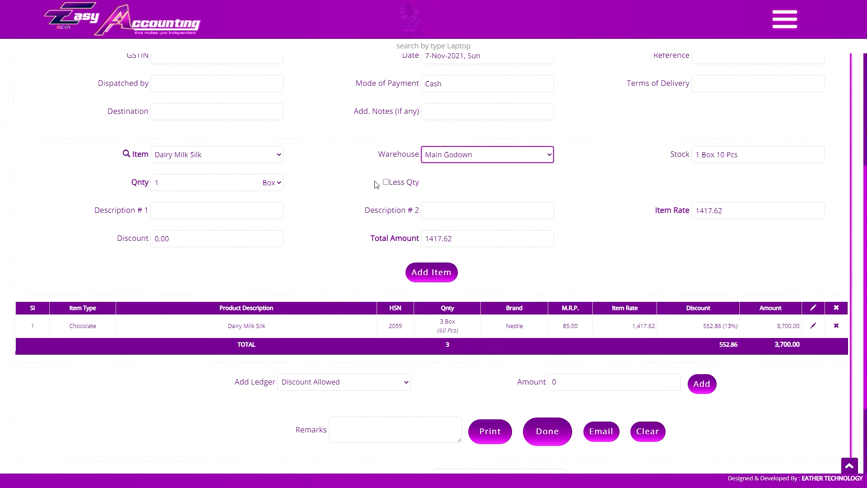
click(225, 182)
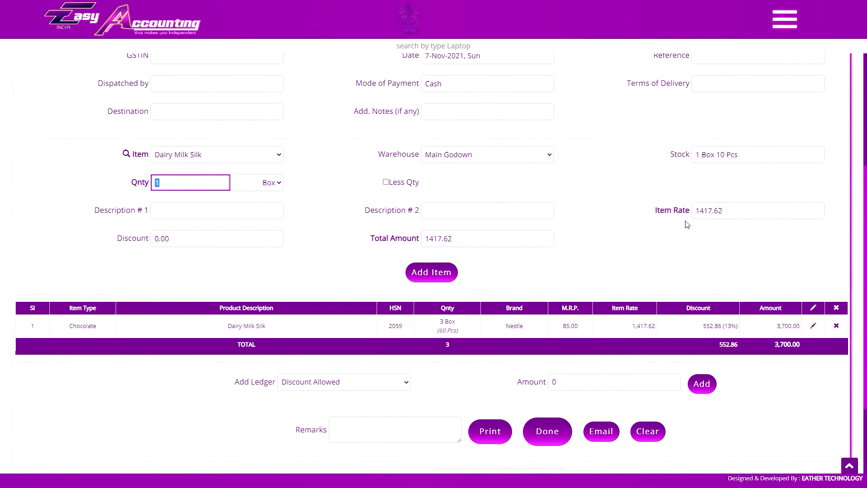
click(147, 246)
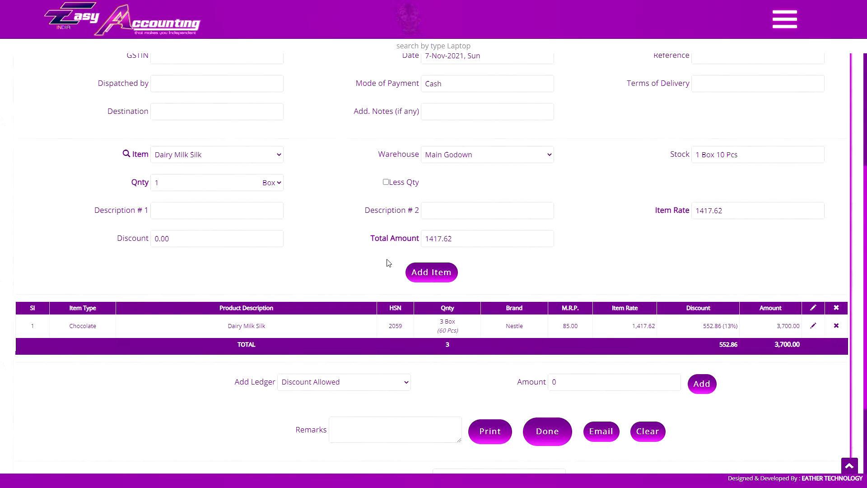
click(486, 240)
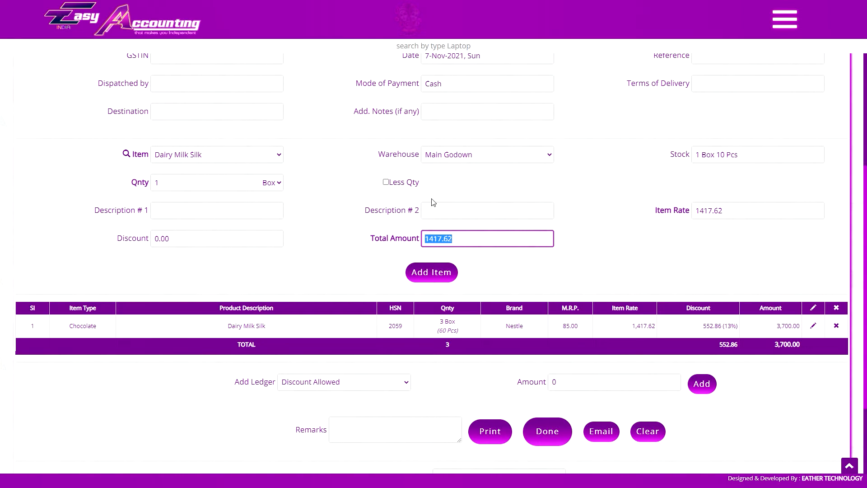
click(500, 189)
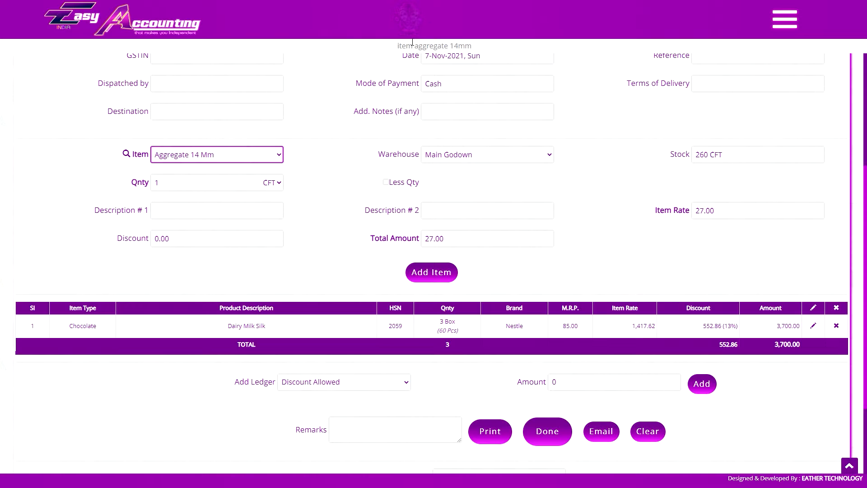
Enter Slate Pencil with quantity 12, rate 760 and 12% discount, and Dairy Milk Silk with 6 boxes, rate 960 and discount 450.
click(242, 161)
click(197, 254)
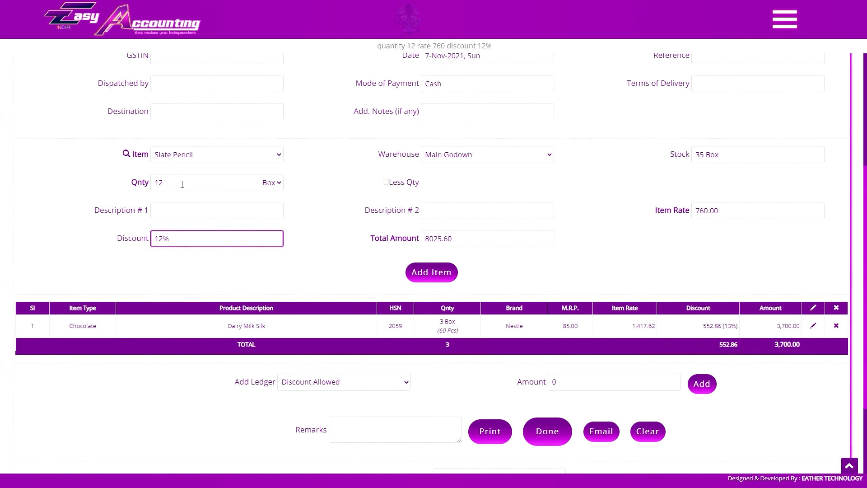
click(303, 242)
click(203, 154)
click(207, 183)
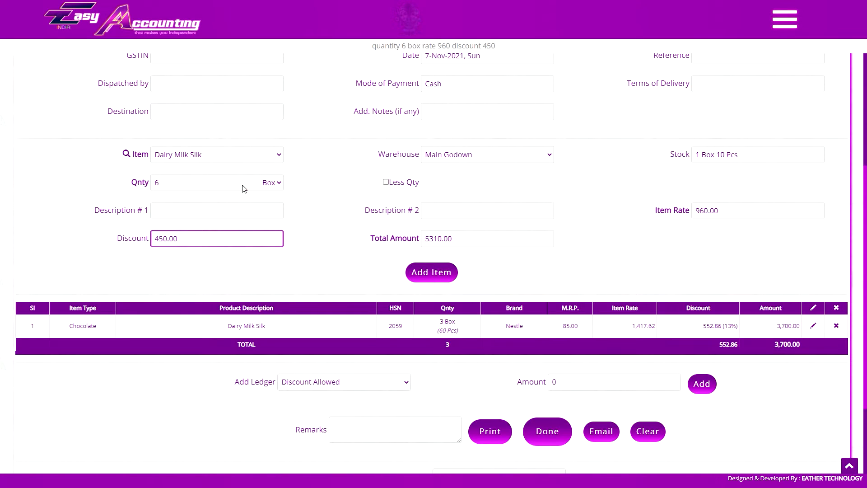
Select Slate Pencil as the item, with a quantity of 24 and a total amount of 2680.
click(212, 155)
click(203, 168)
click(203, 155)
click(202, 260)
click(332, 183)
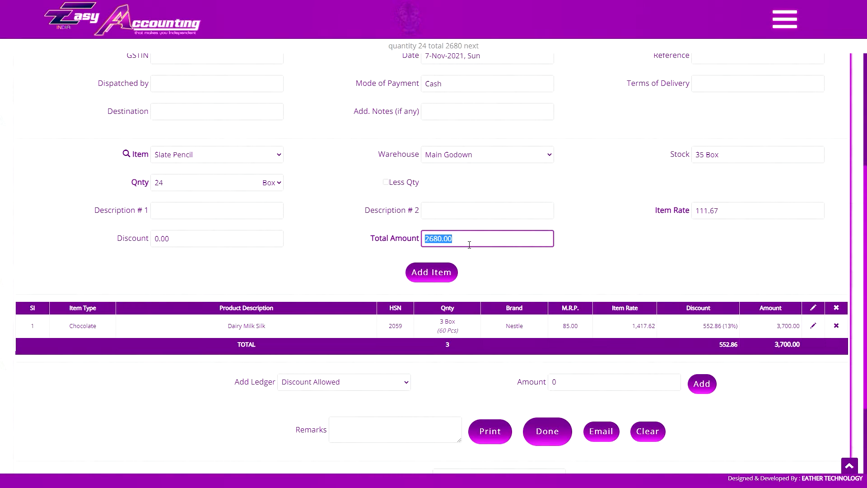
click(445, 246)
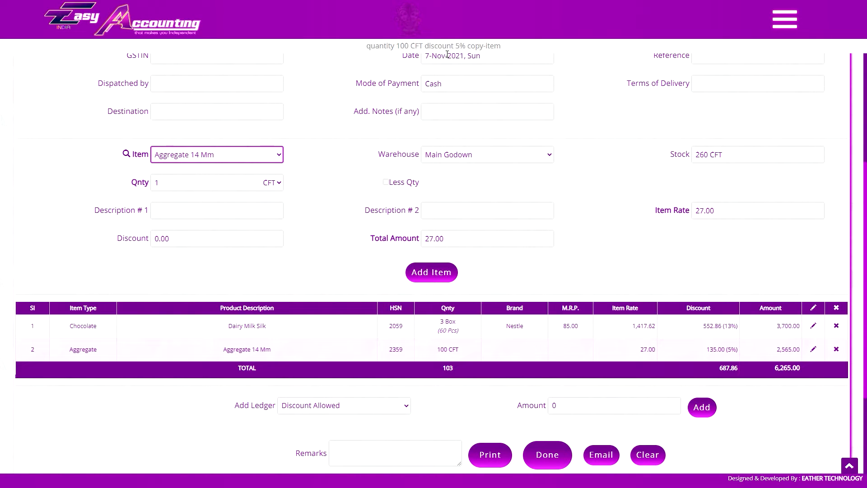
Examine the ledger options that can be added to the invoice.
click(322, 266)
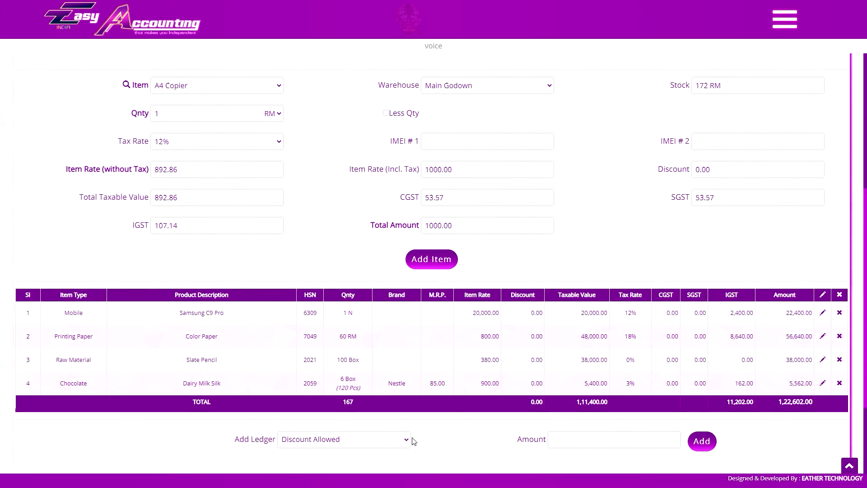
click(409, 439)
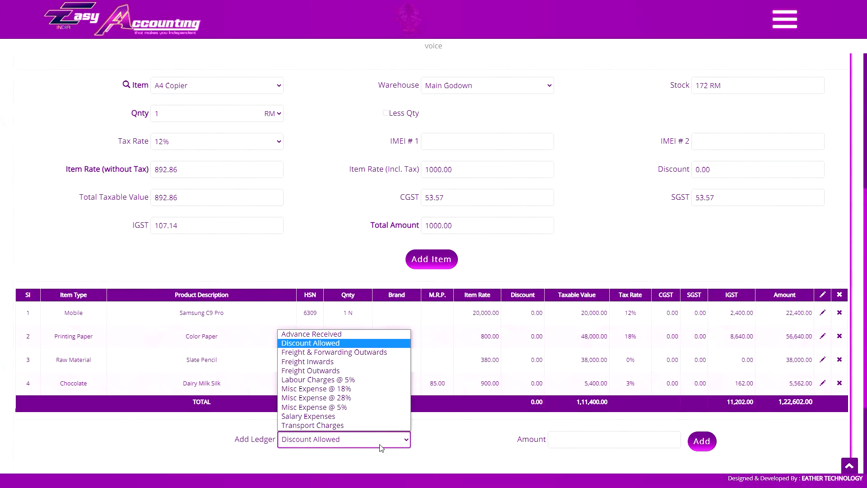
click(480, 425)
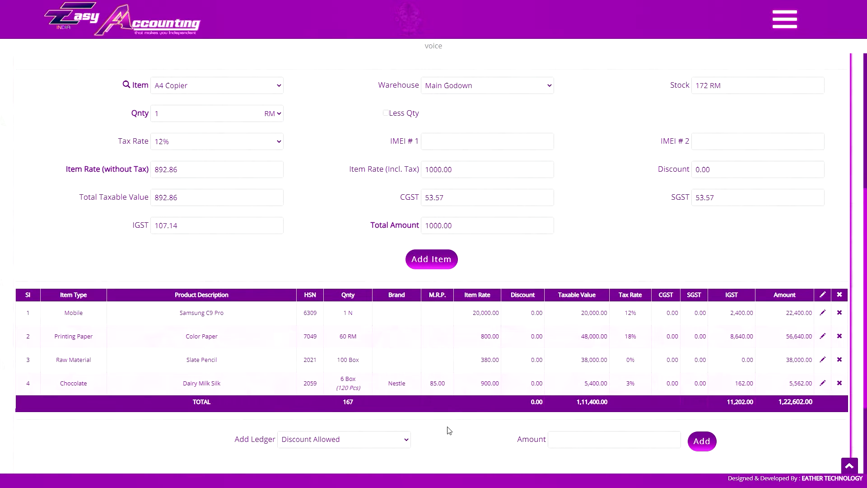
click(360, 439)
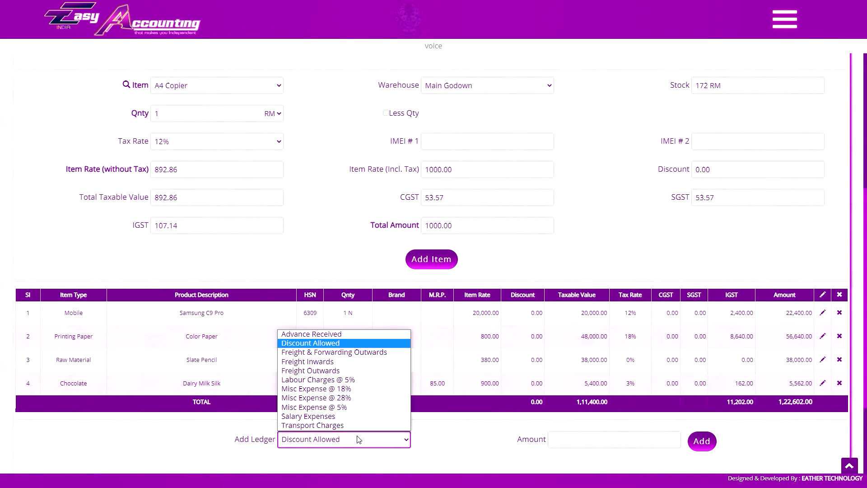
click(359, 344)
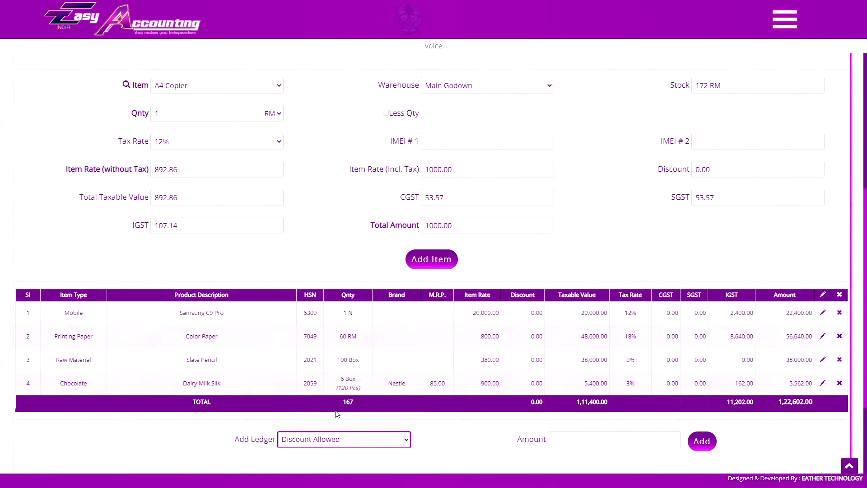
click(363, 436)
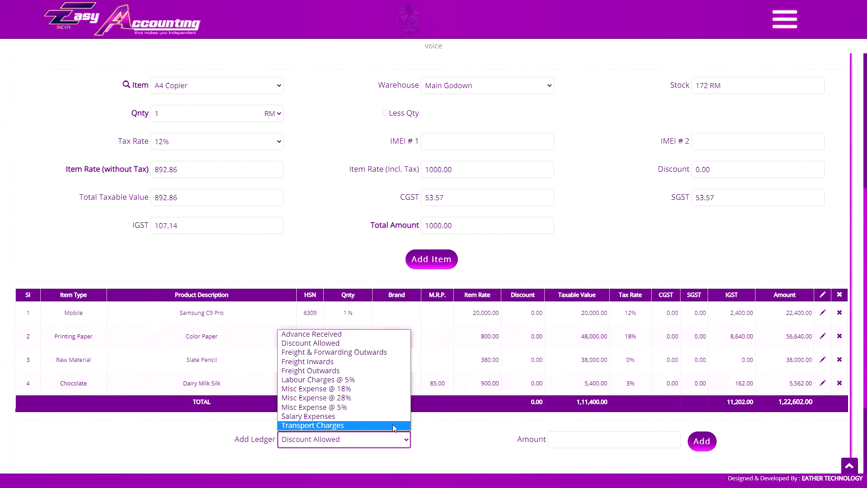
click(433, 432)
Add the Freight & Forwarding Outwards ledger to the invoice with an amount of 600.
click(408, 439)
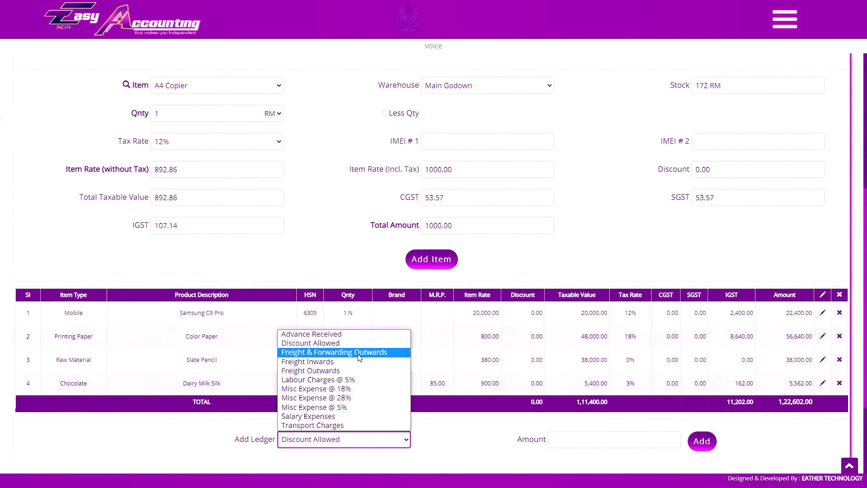
click(334, 352)
click(586, 440)
text(600)
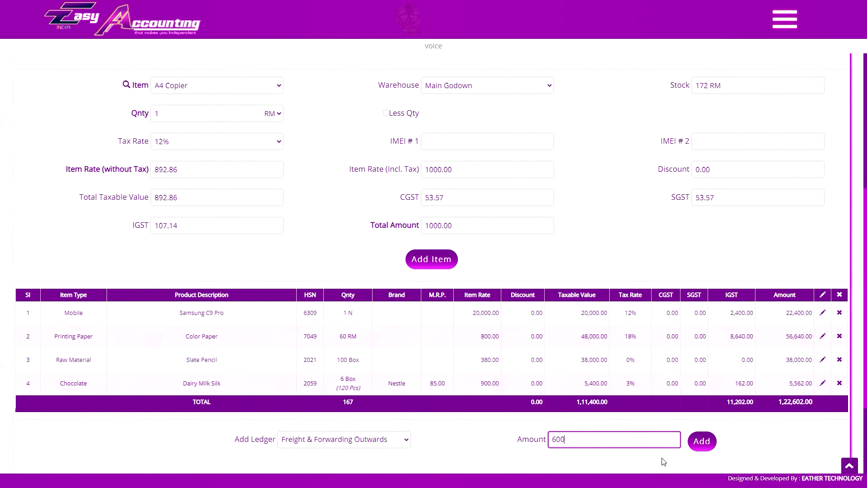
click(702, 440)
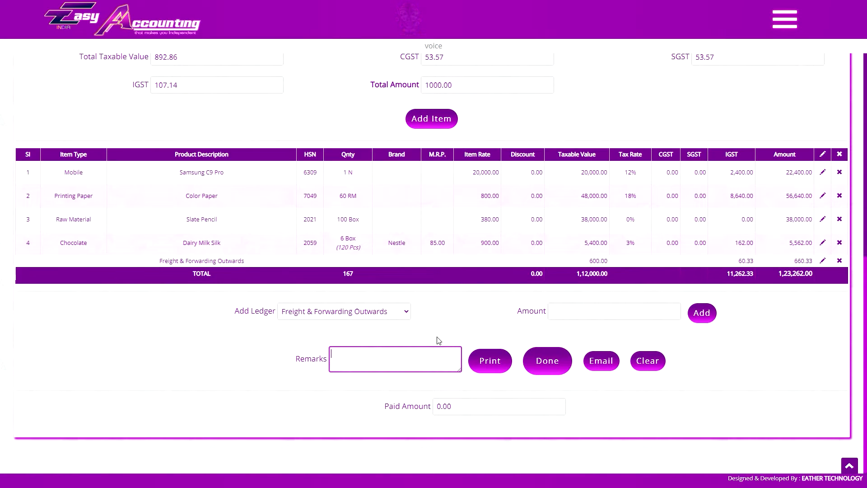
Add the Discount Allowed ledger with amount 500 and enter the remark "this is the remark for this invoice so enter your narration here".
click(467, 318)
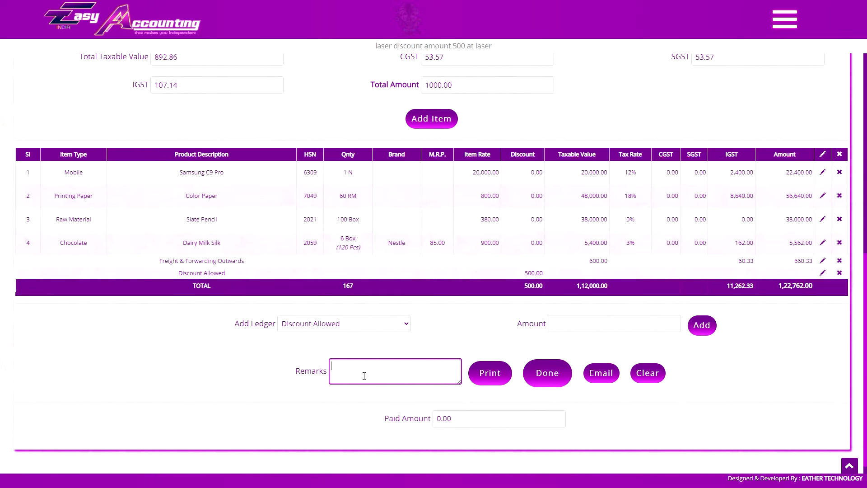
click(177, 376)
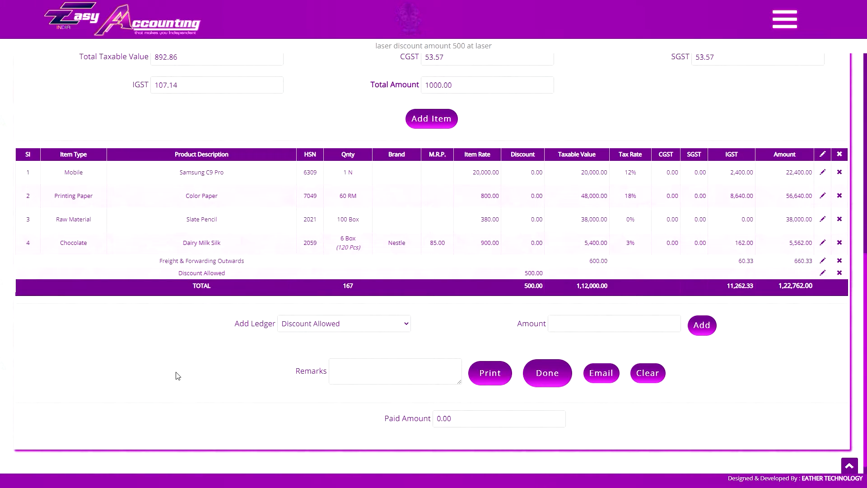
text(this is the remark for this invoice so enter your narration here)
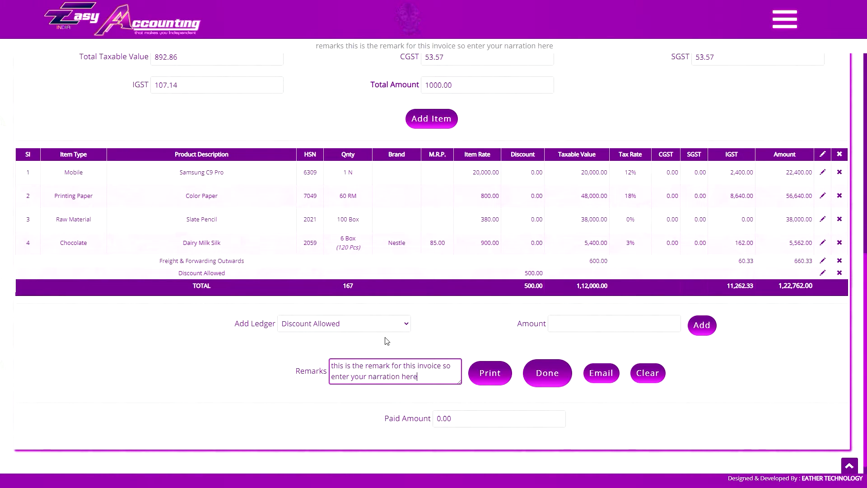
click(358, 395)
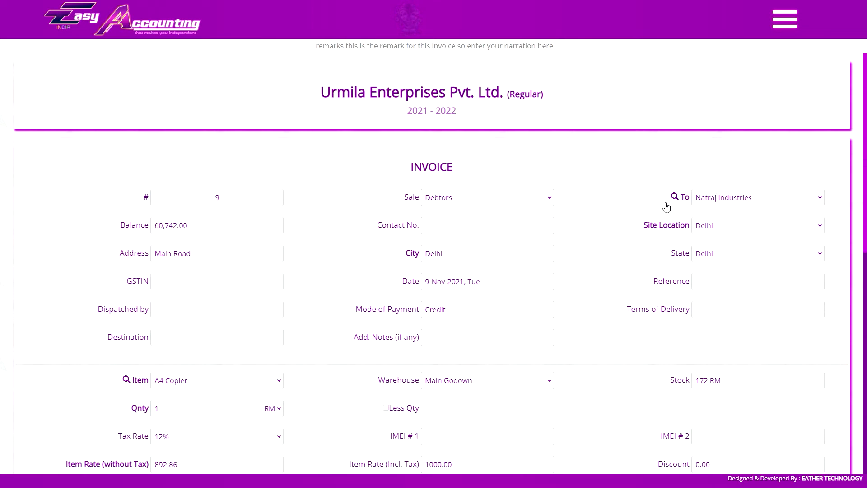
Save the invoice with its print preview, enlarge the preview to check it, and close it without printing.
scroll(667, 148, down, 10)
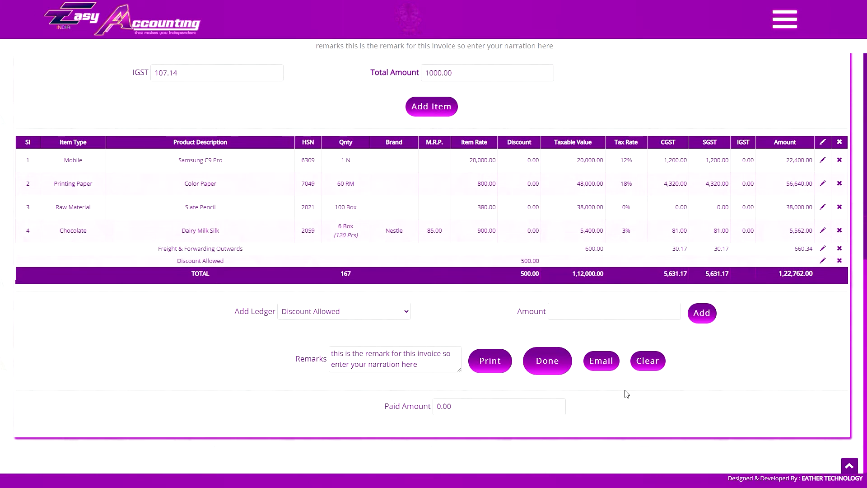
key(ctrl+p)
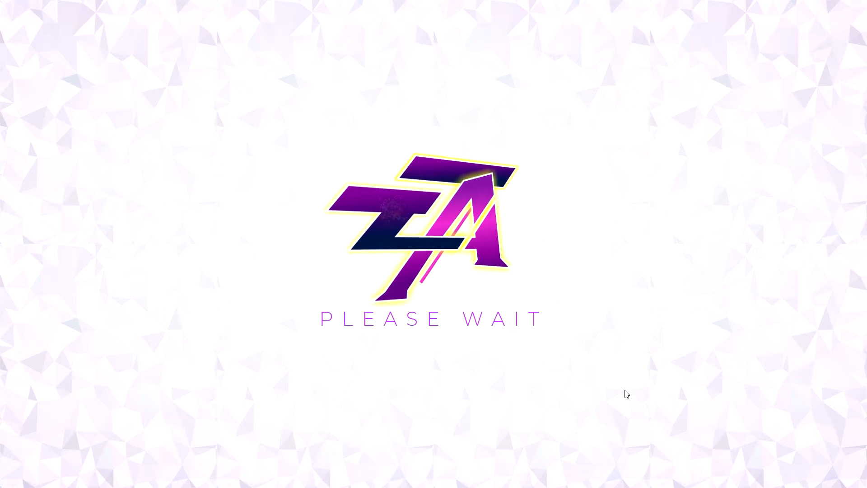
click(333, 8)
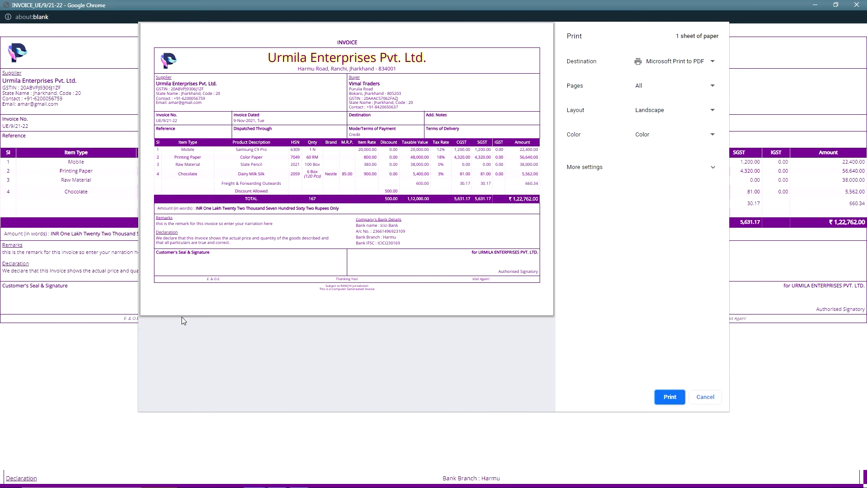
click(164, 361)
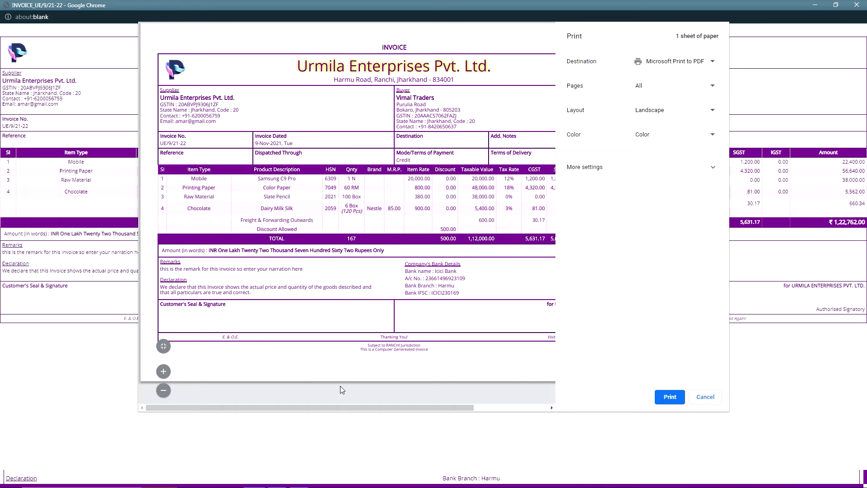
scroll(434, 360, right, 3)
click(701, 396)
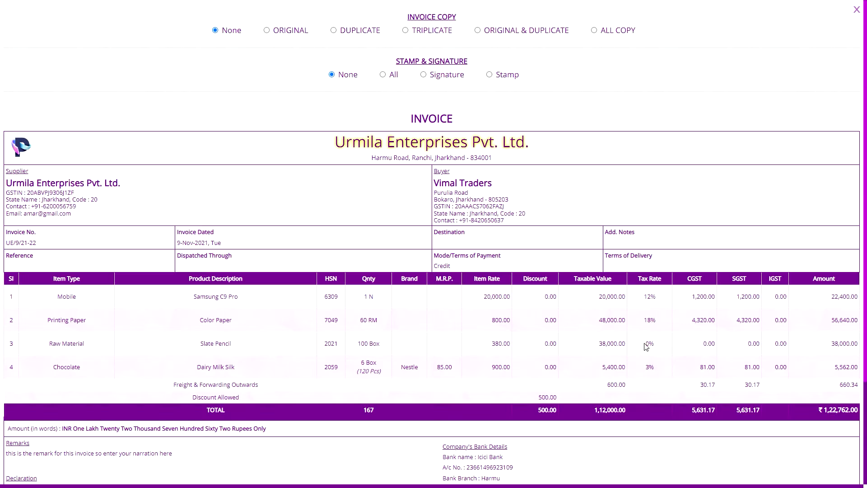
click(856, 9)
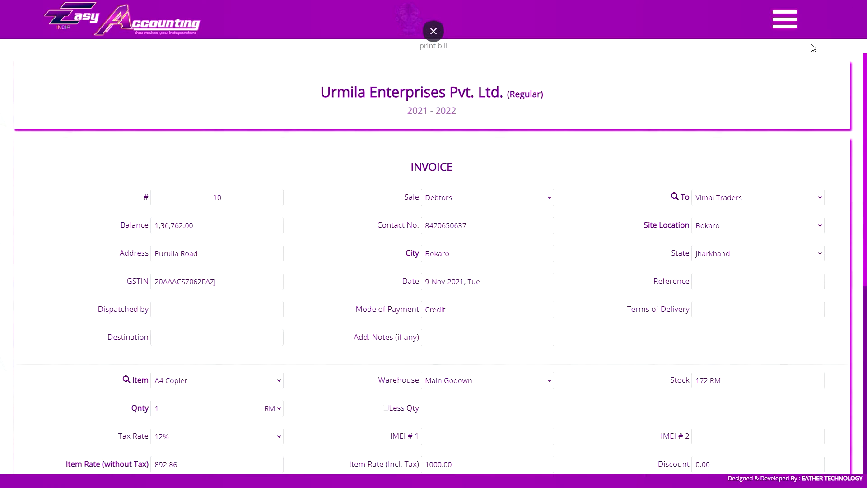
Fill in the cash customer's name, contact number, address and GSTIN, and enter "additional notes" as the additional note.
scroll(434, 244, down, 3)
click(204, 121)
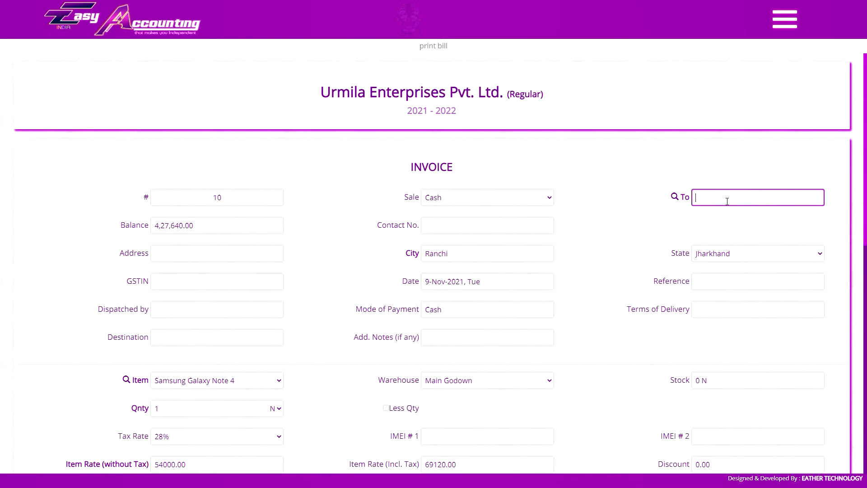
click(217, 281)
text(20ASDFNASDF5K2)
key(Tab)
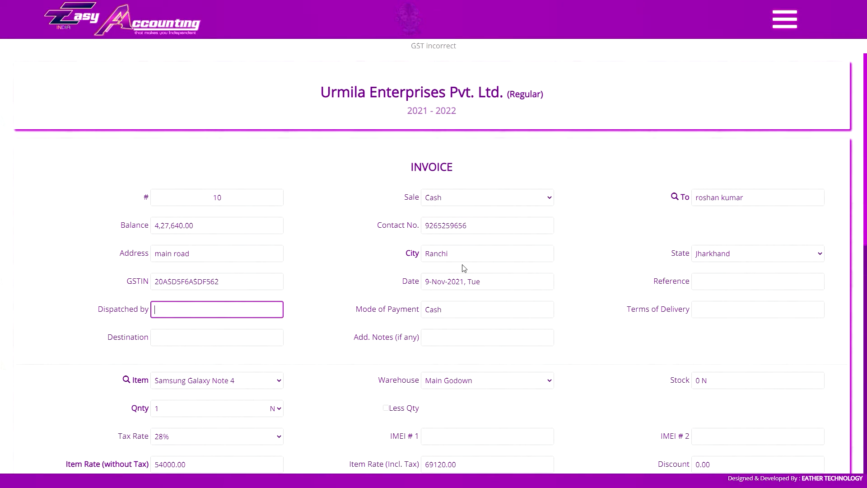
click(501, 337)
scroll(561, 365, down, 10)
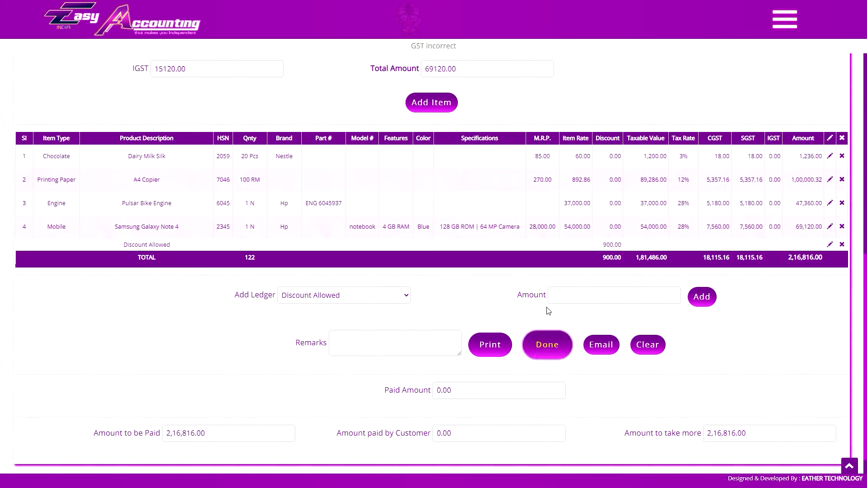
scroll(457, 172, up, 7)
scroll(457, 171, up, 2)
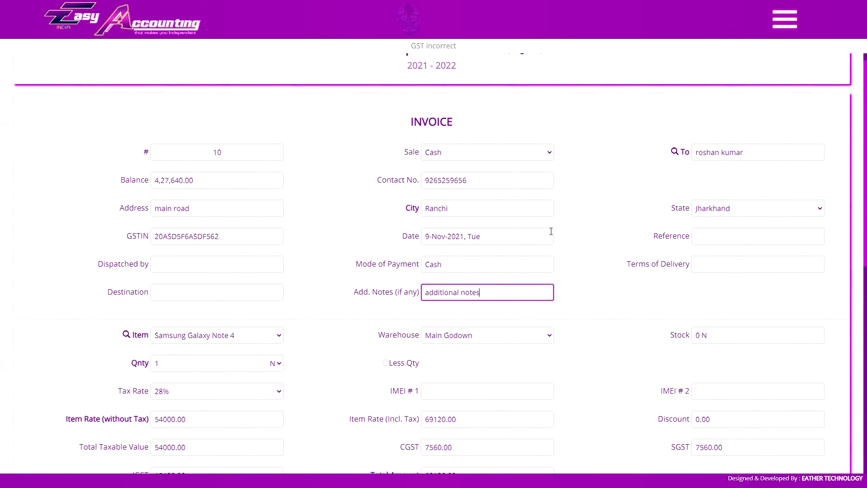
Clear all details and items from the current invoice.
scroll(552, 286, down, 9)
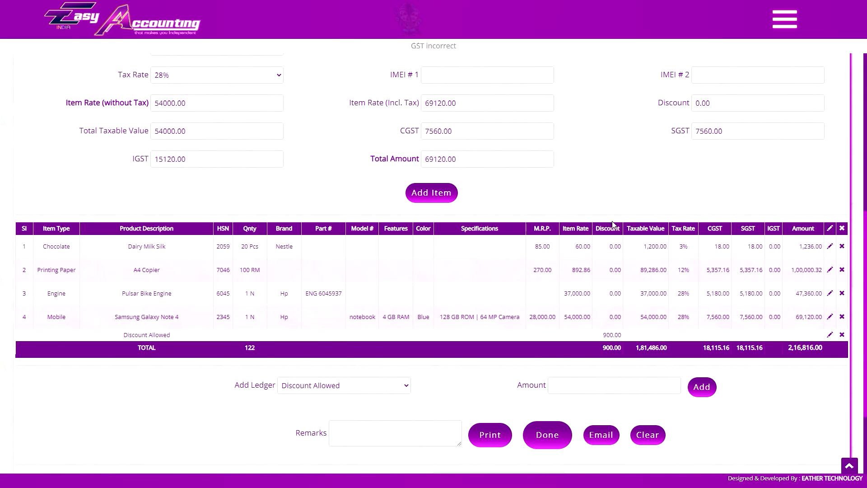
click(654, 436)
click(473, 43)
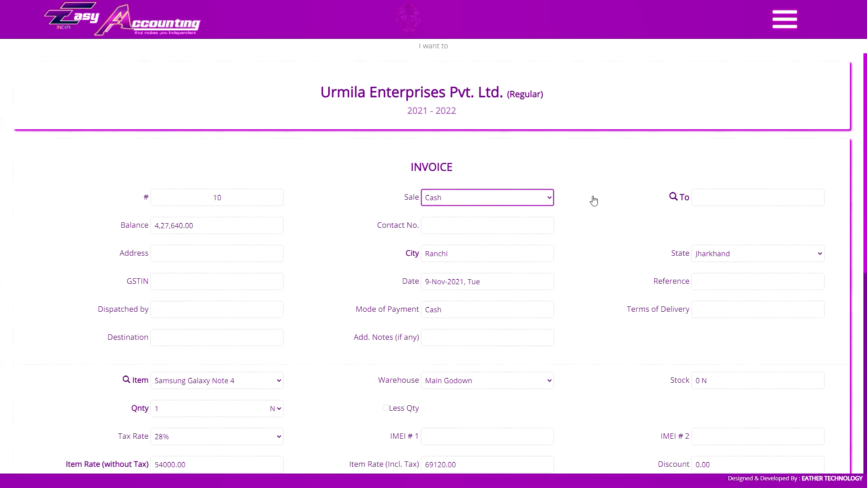
Add Samsung Galaxy Note 4, 60 RM of Color Paper, and Dairy Milk Silk as 60 Pcs and as 3 Box to the invoice.
scroll(596, 201, down, 7)
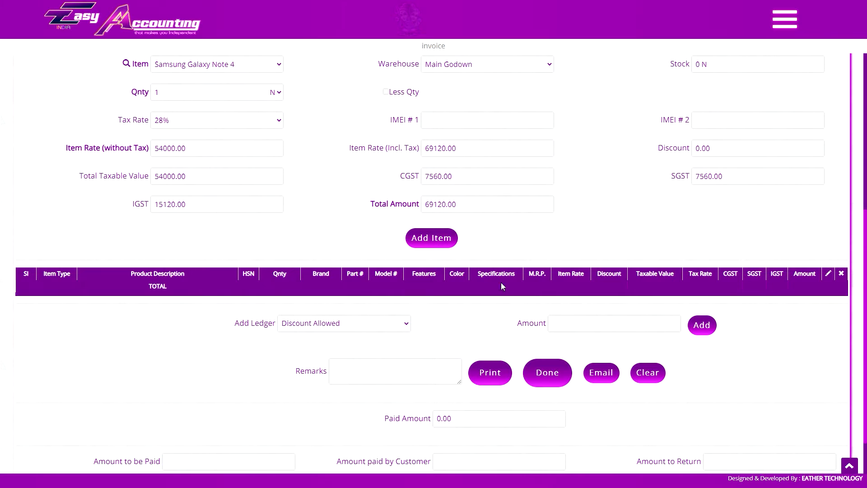
scroll(537, 285, up, 6)
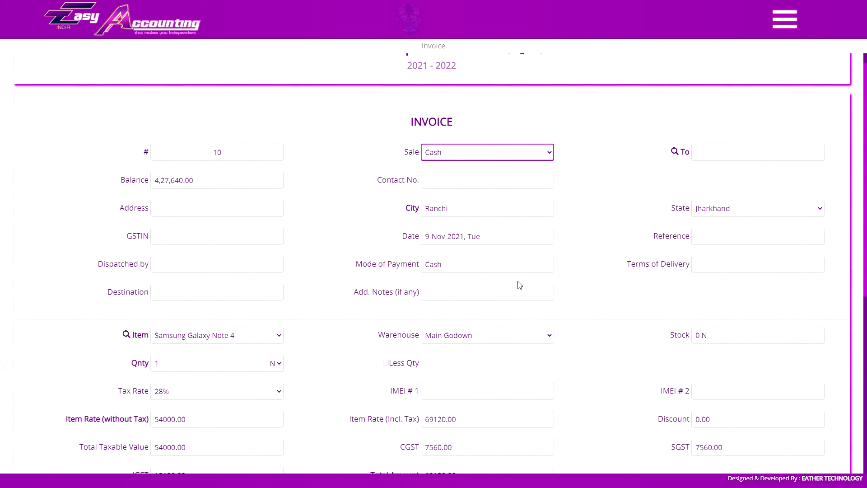
scroll(529, 235, down, 7)
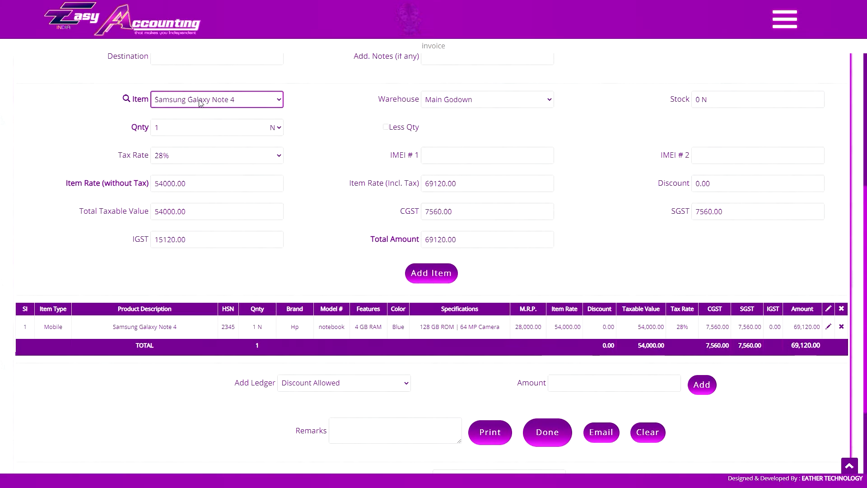
click(206, 127)
text(3)
click(273, 127)
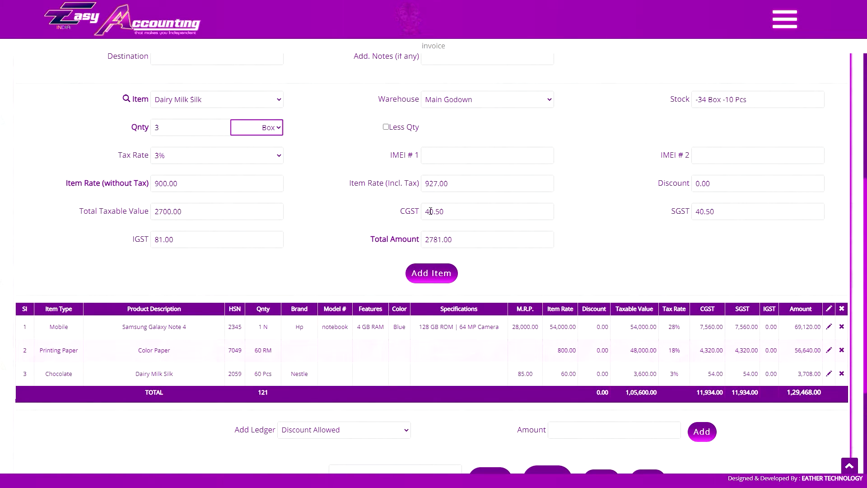
click(431, 273)
Add the ledgers Freight & Forwarding Outwards with amount 400 and Discount Allowed with amount 900.
scroll(431, 272, down, 2)
click(343, 364)
click(343, 277)
click(343, 375)
key(Return)
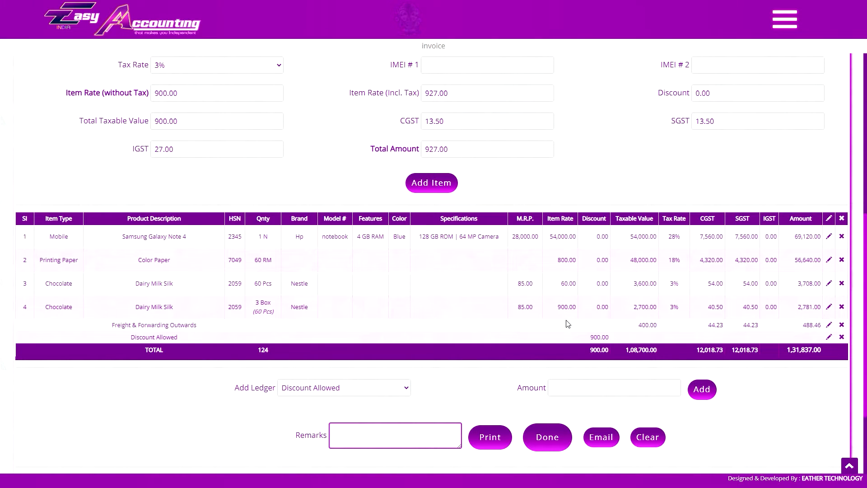
Delete the Samsung Galaxy Note 4 row from the invoice and try to delete the Discount Allowed ledger.
click(841, 236)
click(475, 41)
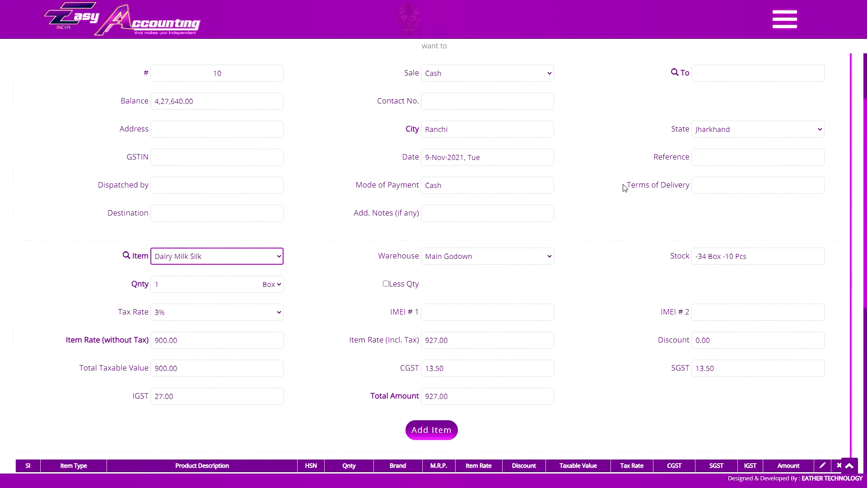
scroll(624, 187, down, 6)
click(838, 290)
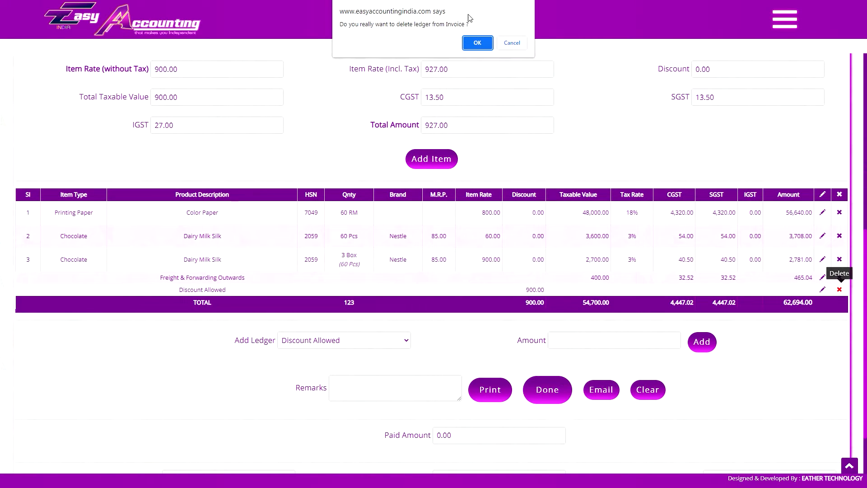
click(477, 42)
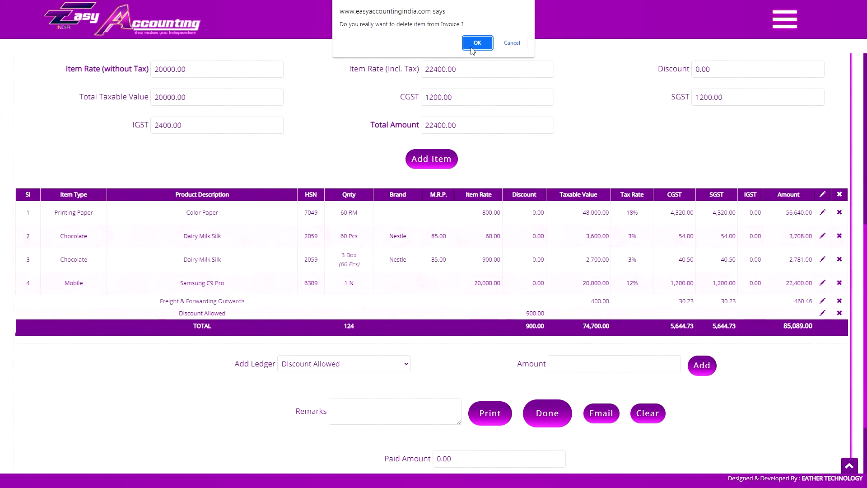
Delete the 3 Box Dairy Milk Silk row and the Discount Allowed ledger from the invoice.
click(477, 44)
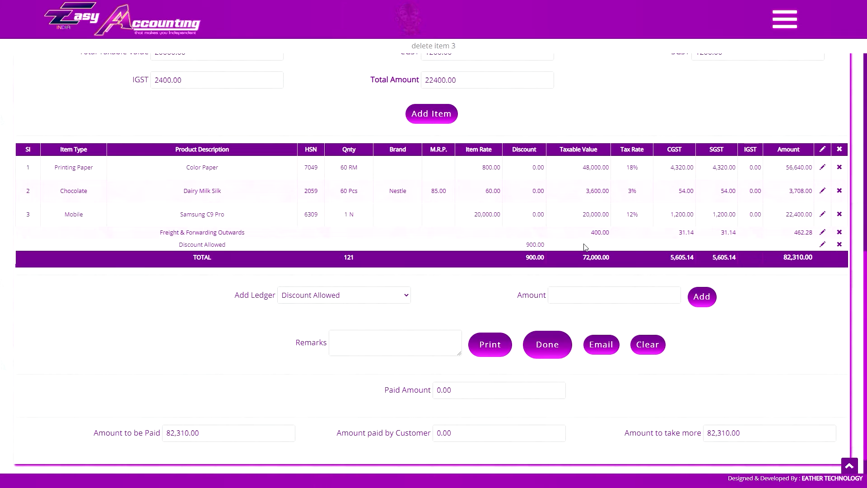
click(839, 245)
click(477, 43)
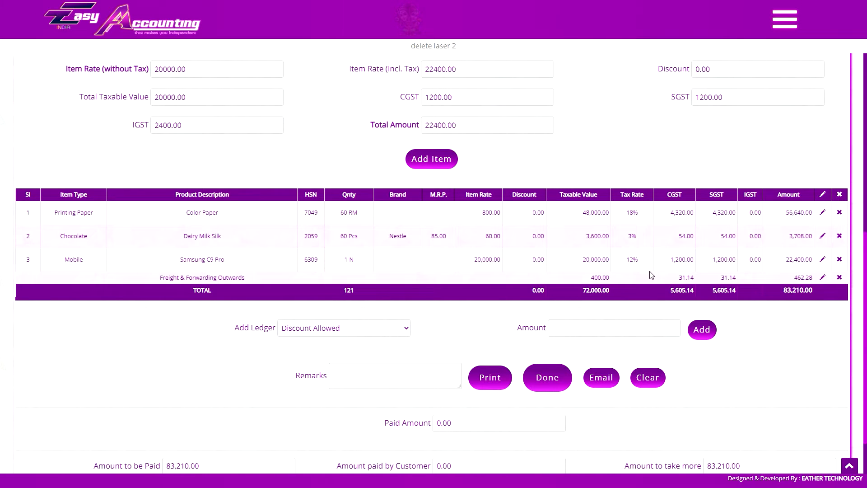
Change the Dairy Milk Silk row on the invoice to 4 Box with a 5% discount.
click(822, 236)
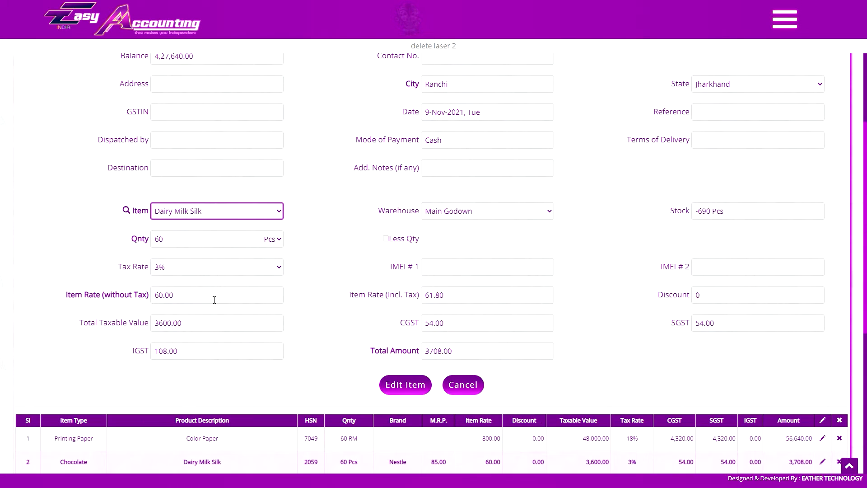
double_click(198, 239)
text(4)
key(Tab)
key(Up)
double_click(745, 300)
text(5%)
key(Tab)
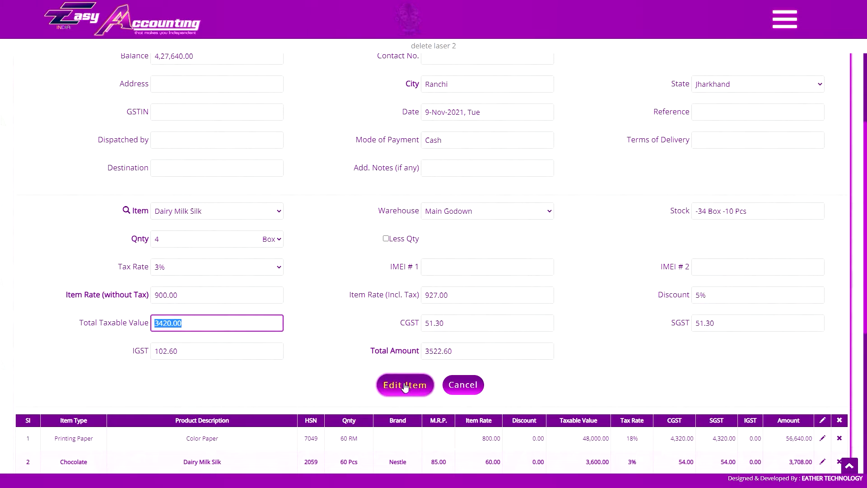
scroll(404, 387, down, 3)
click(405, 253)
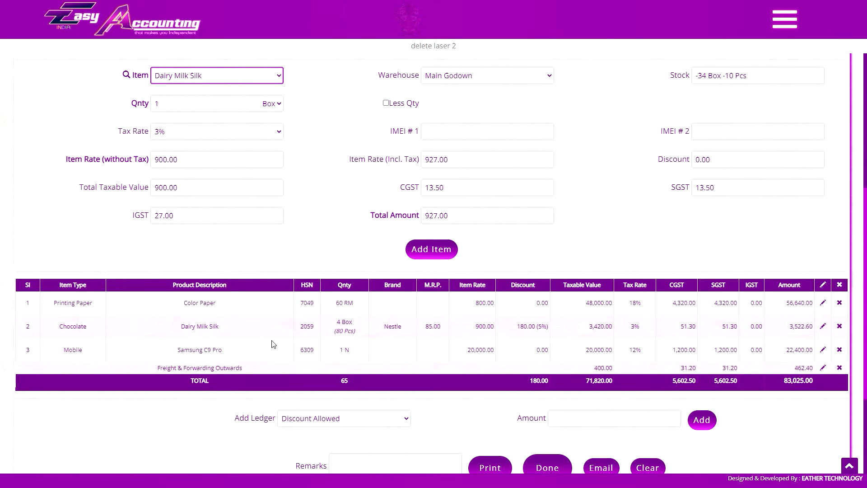
Change the Freight & Forwarding Outwards ledger row to Freight Outwards with an amount of 600.
scroll(273, 344, down, 2)
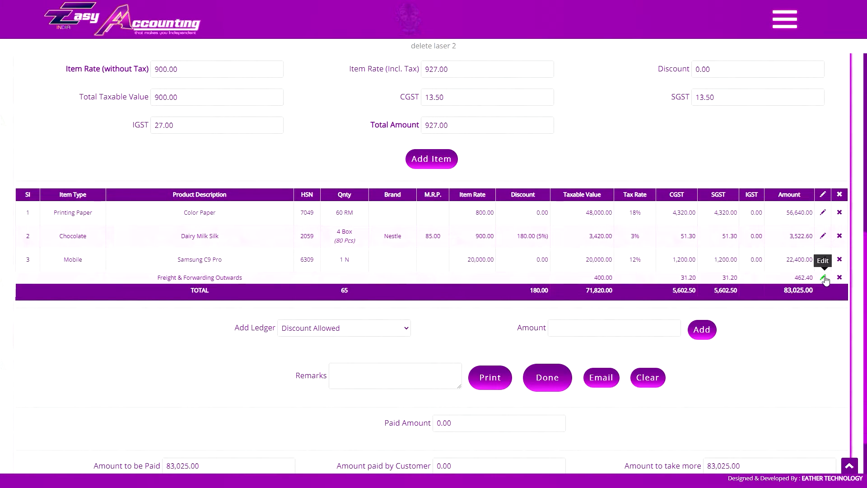
click(822, 277)
double_click(519, 328)
text(600)
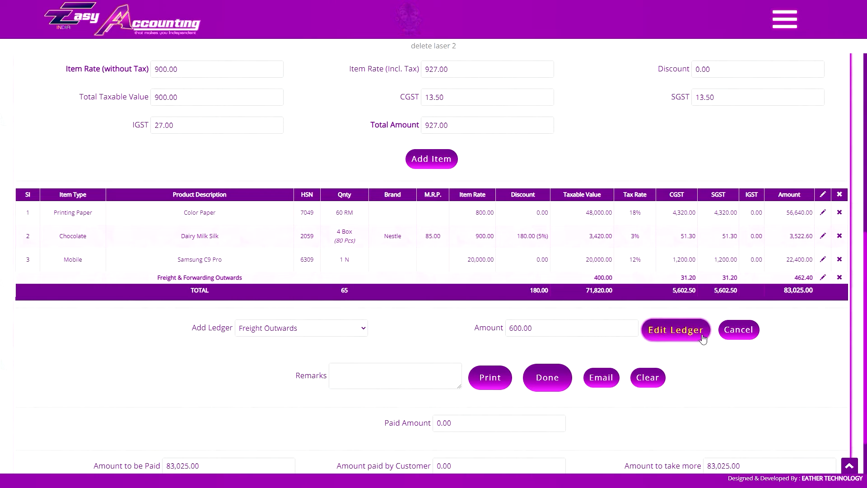
click(703, 338)
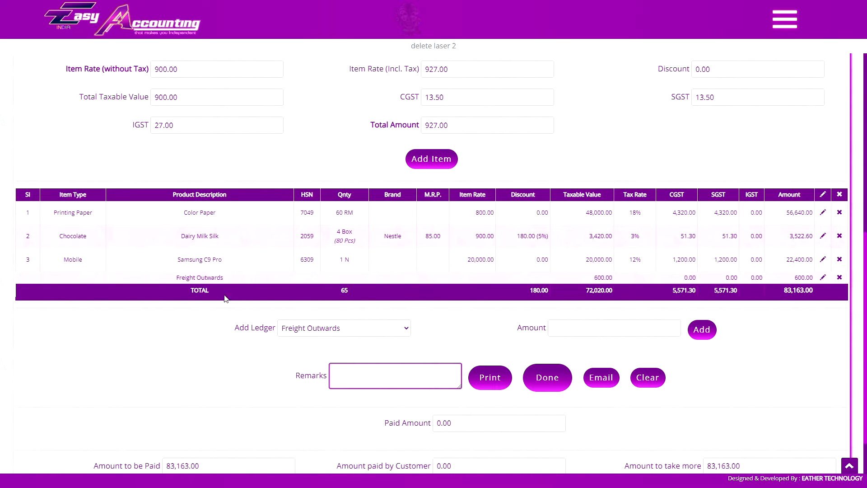
Look up the voice commands for editing invoice rows and cancel the open edits of the Dairy Milk Silk item and Freight Outwards ledger.
key(ctrl+Tab)
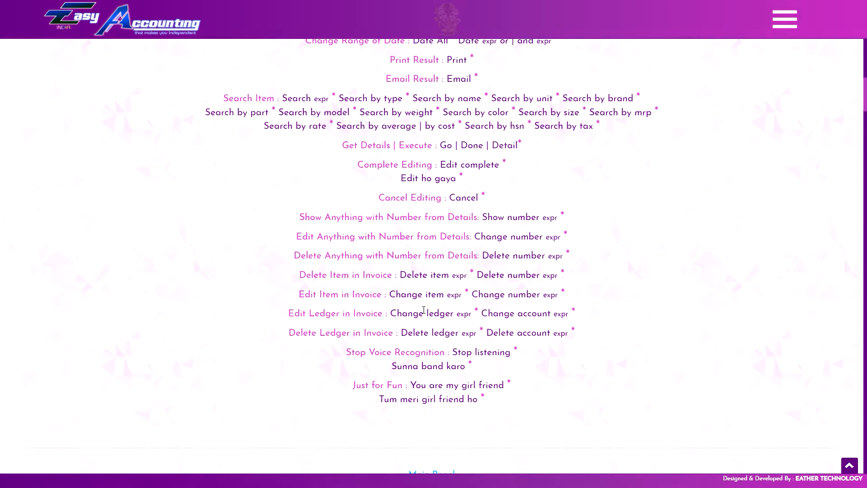
key(ctrl+Tab)
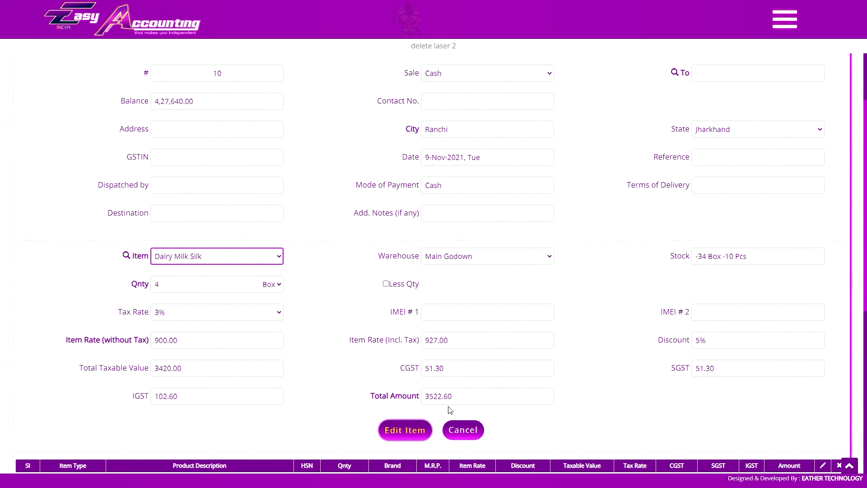
scroll(465, 420, down, 6)
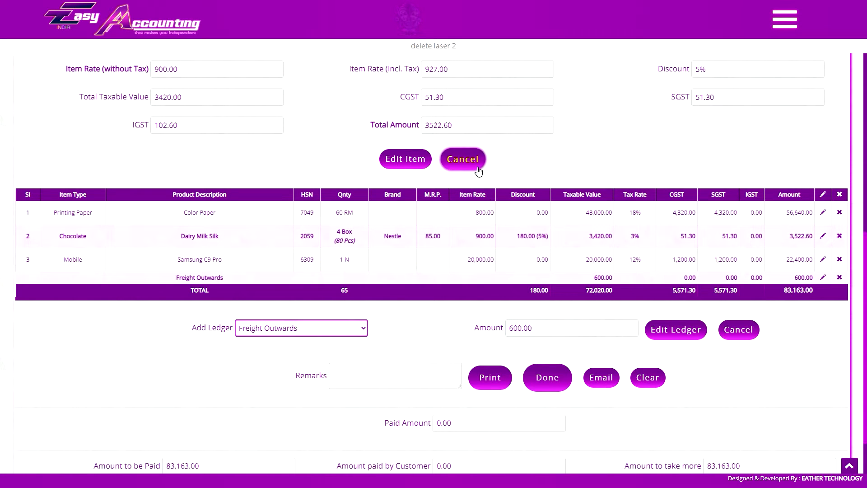
click(463, 159)
click(745, 425)
scroll(748, 389, down, 3)
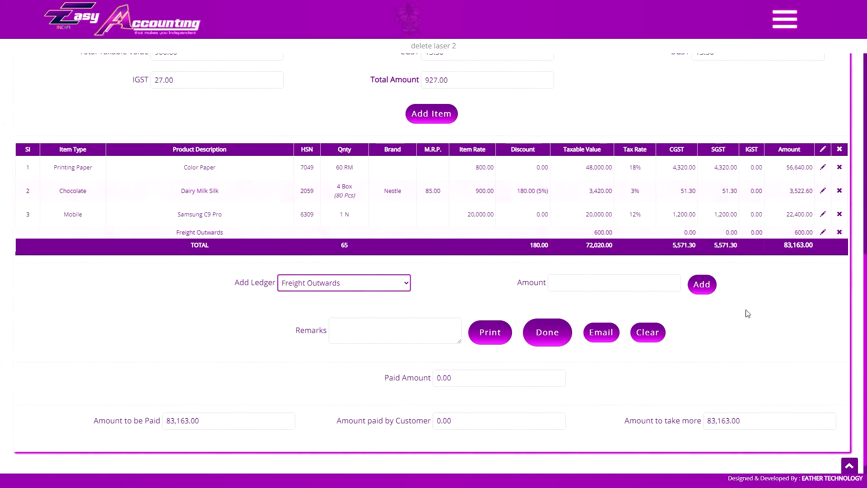
Switch the invoice's sale type to Debtors and bill it to Natraj Industries at the Delhi site location.
click(486, 385)
scroll(441, 380, up, 10)
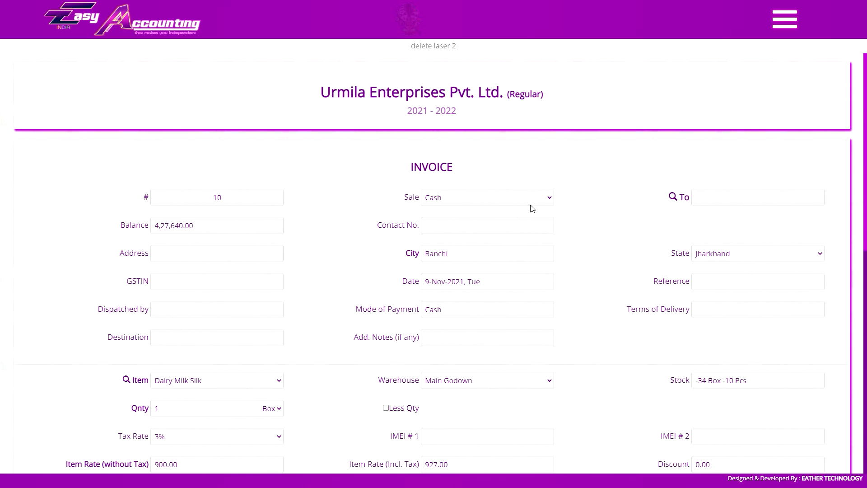
click(530, 203)
click(526, 220)
click(737, 202)
click(739, 220)
click(728, 228)
scroll(576, 304, down, 10)
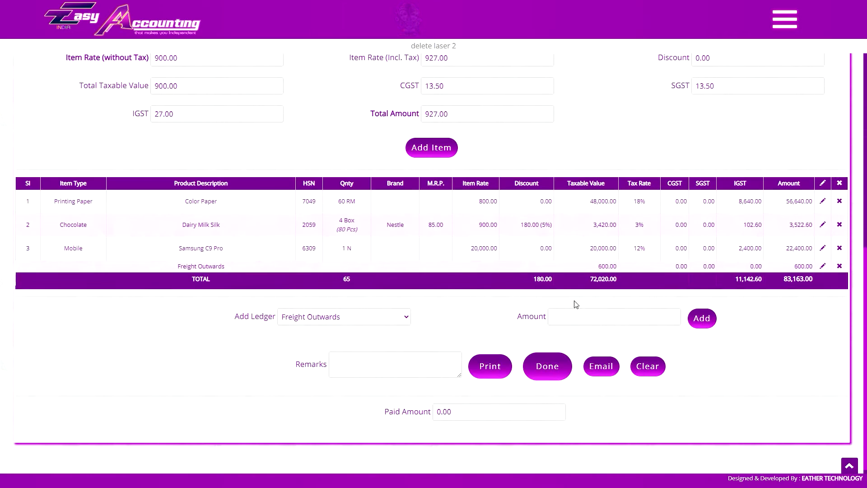
Set the invoice's paid amount to 30000, review the paid and due amounts in the print preview, and cancel printing.
click(514, 411)
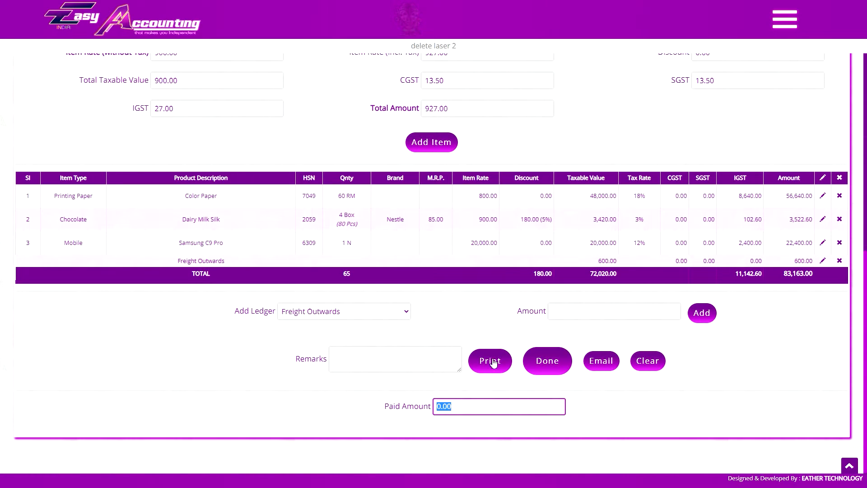
text(30000)
click(490, 361)
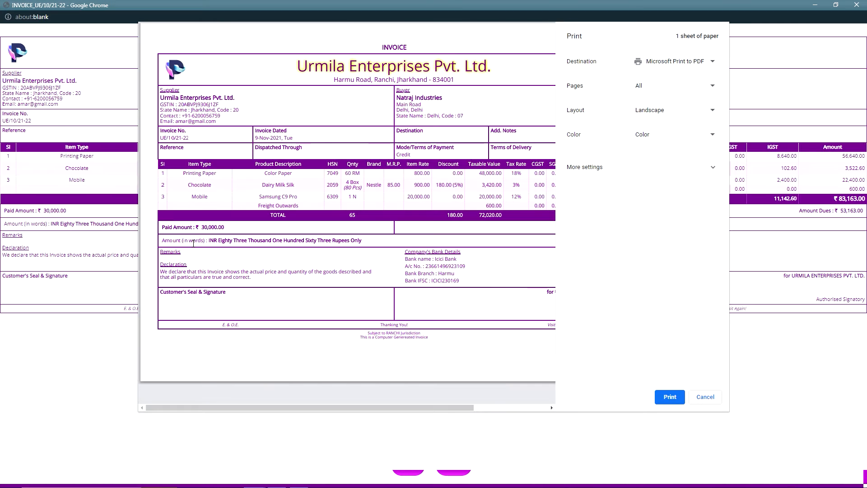
drag(244, 408, 318, 408)
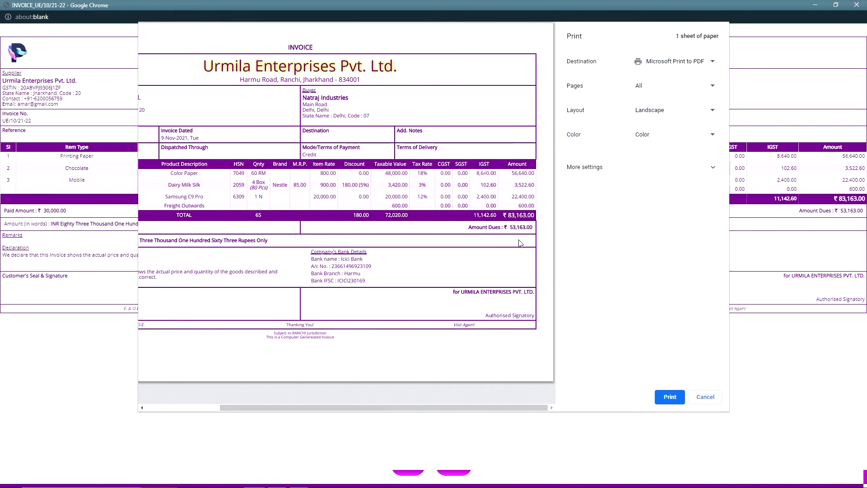
drag(405, 409, 329, 407)
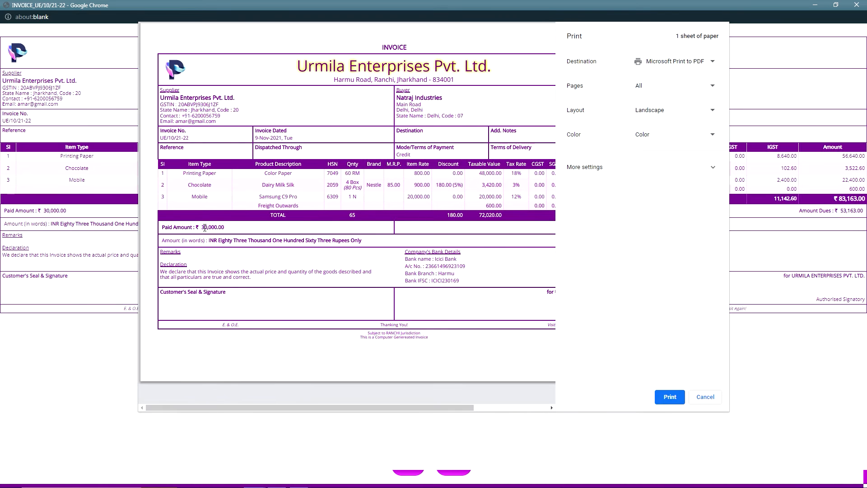
click(705, 397)
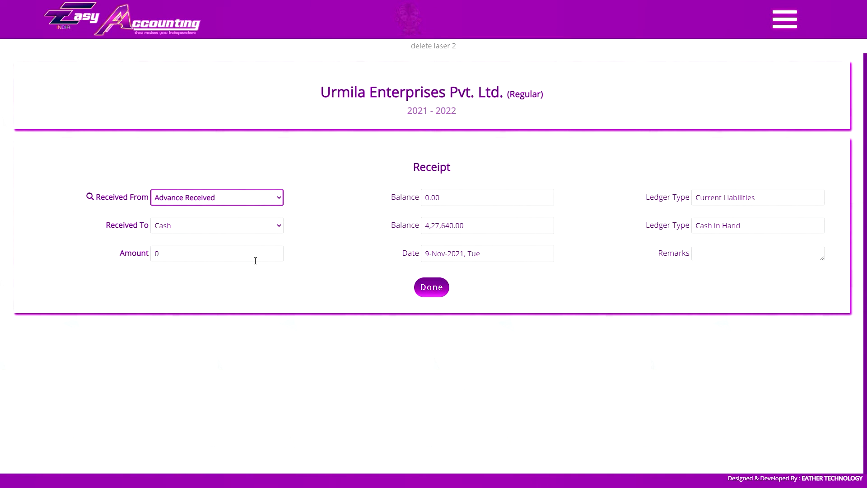
Fill in a receipt for 30000 from Advance Received to Cash.
click(205, 253)
text(30000)
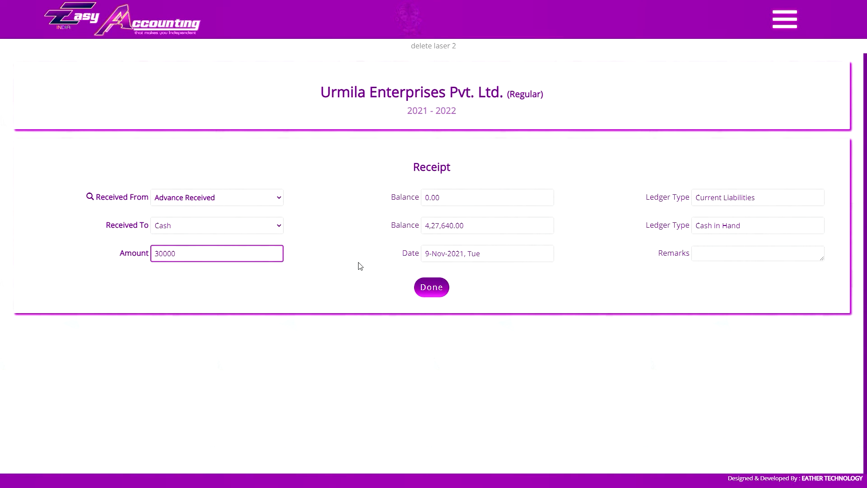
click(432, 287)
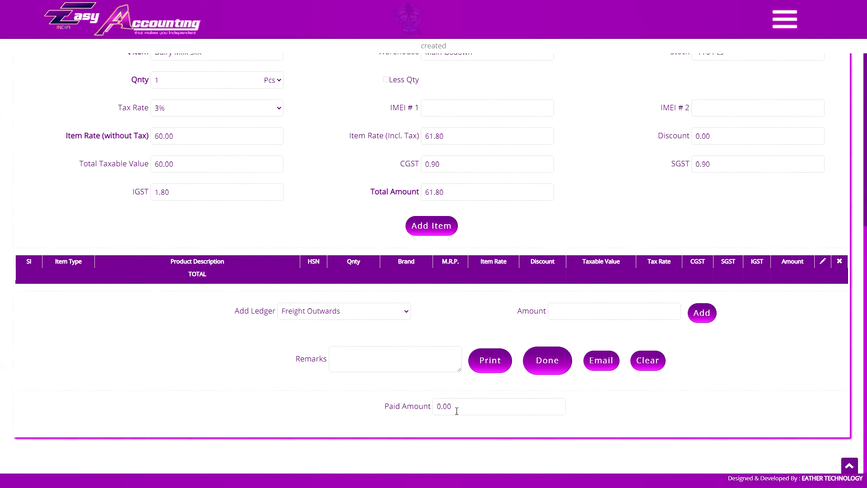
Set the new invoice's sale type to Cash and enter the customer's name as the buyer.
click(470, 405)
click(465, 424)
scroll(472, 401, up, 7)
click(487, 199)
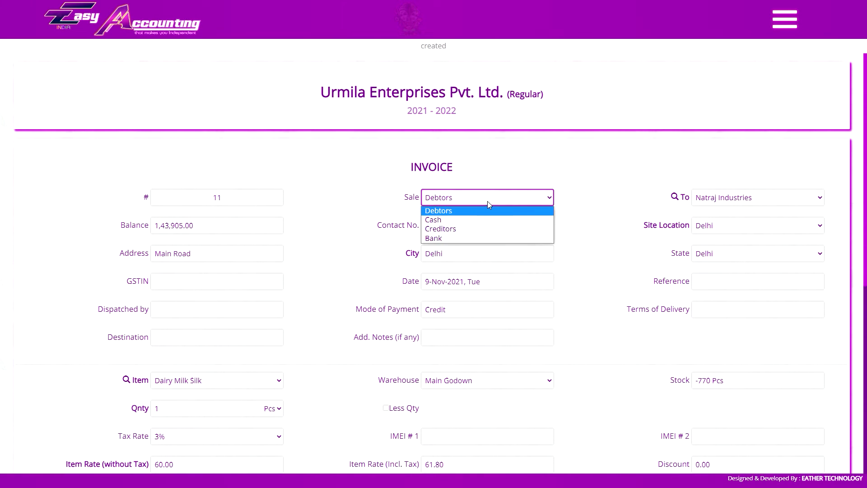
click(495, 218)
click(740, 201)
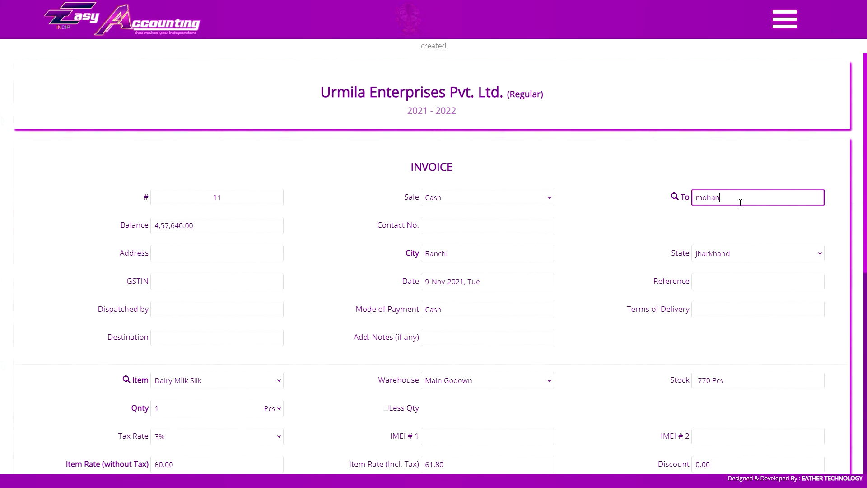
Add 4 Box of Slate Pencil to the cash invoice.
scroll(636, 192, down, 8)
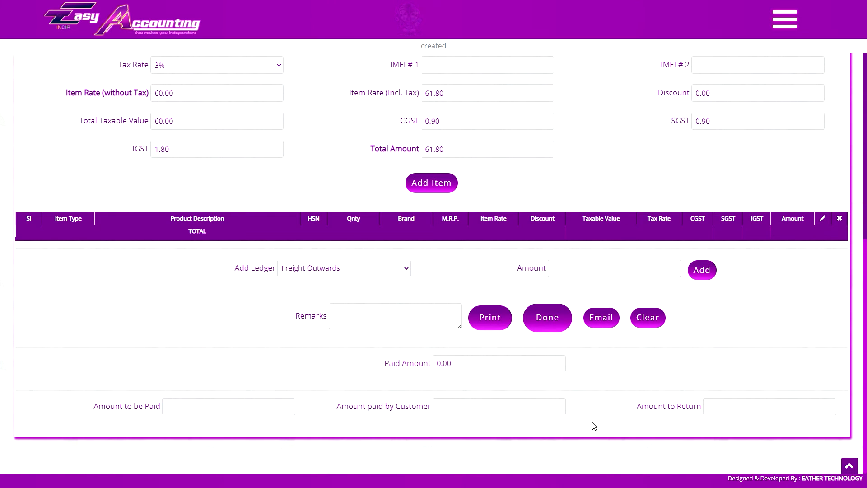
scroll(576, 320, up, 3)
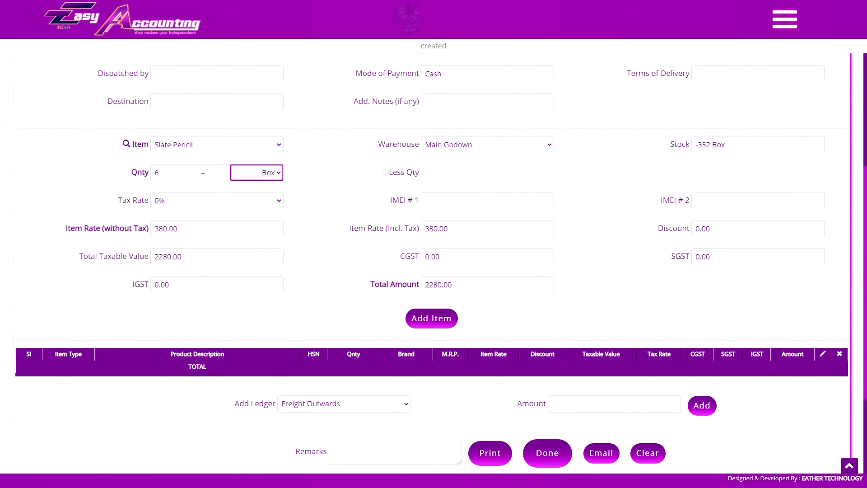
key(BackSpace)
text(4)
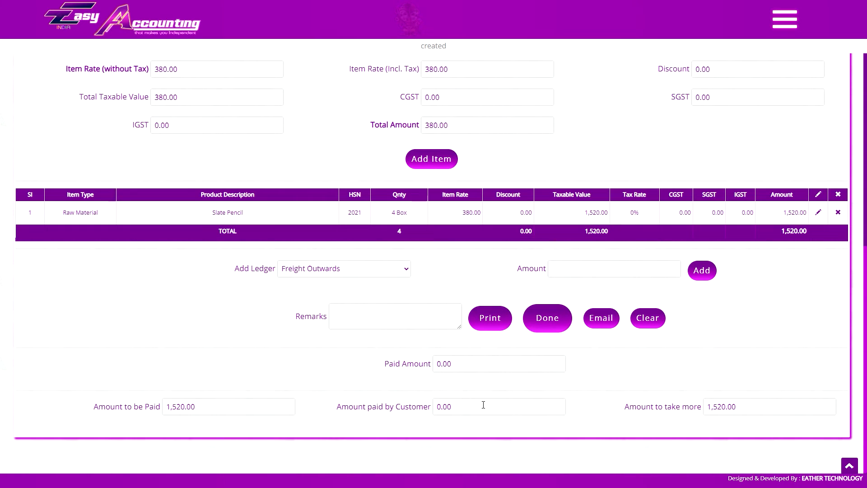
Enter 2000 as the amount paid by the customer and change it to 1600 by voice.
click(483, 404)
text(2000)
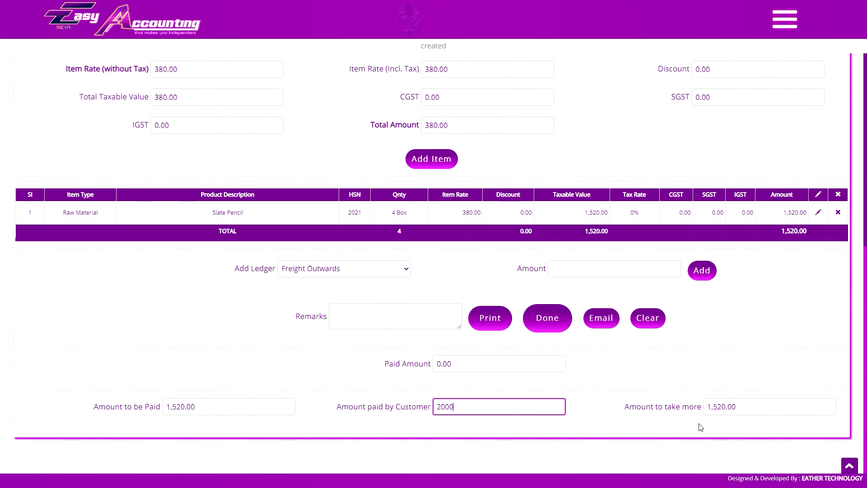
key(Tab)
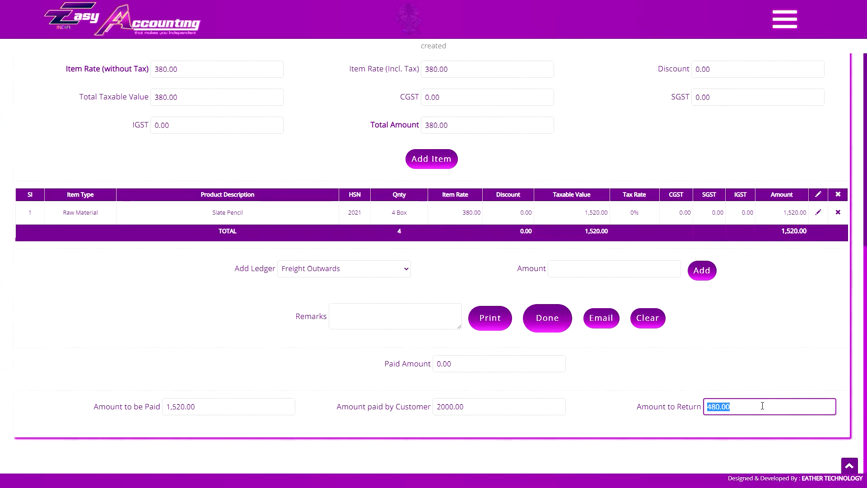
click(741, 429)
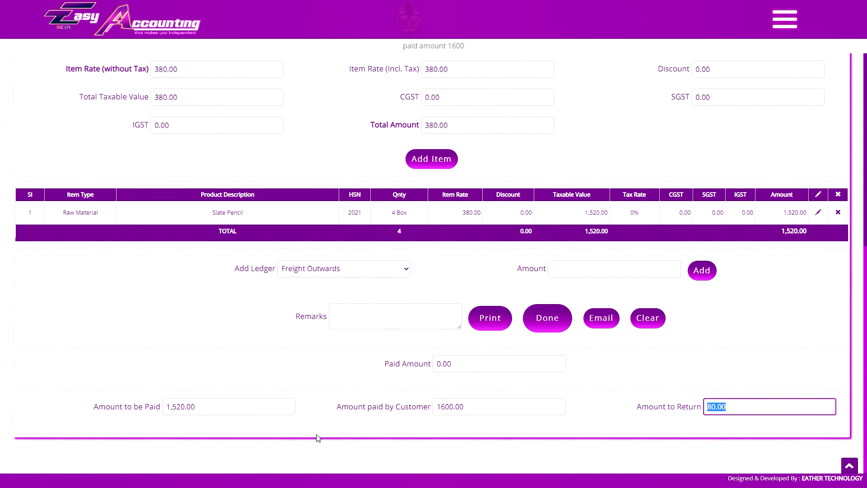
click(781, 427)
Open the creation form for a delivery challan.
scroll(757, 409, up, 9)
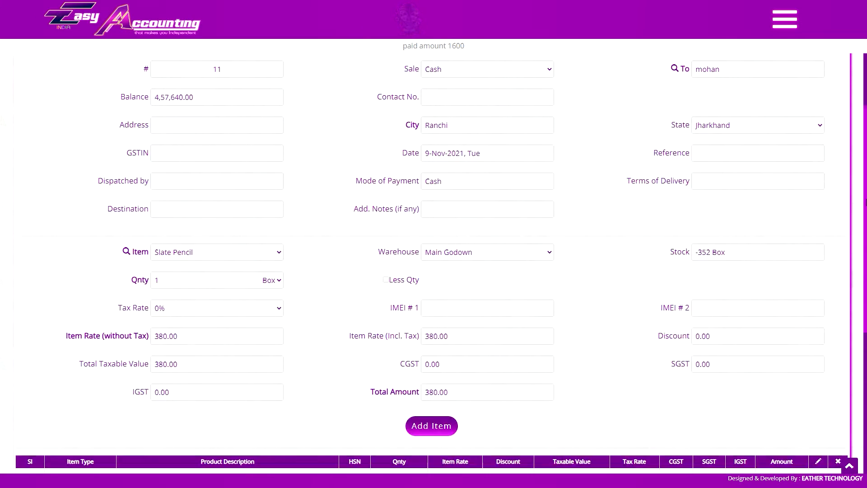
click(785, 21)
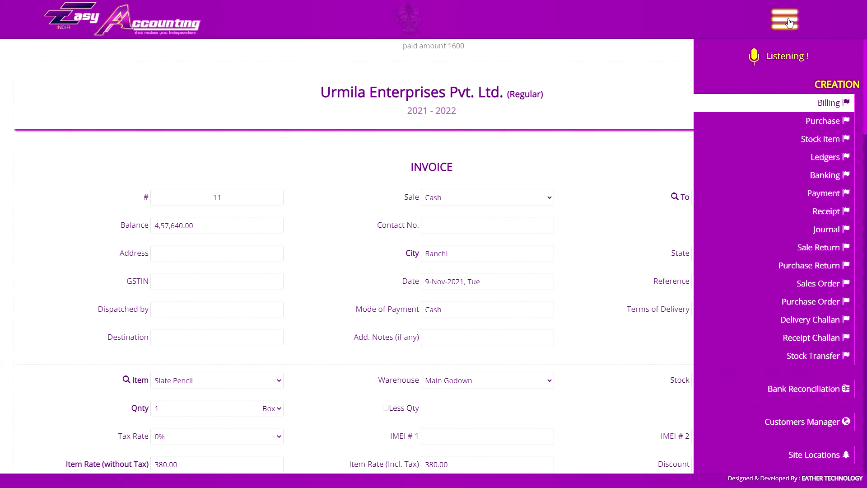
click(807, 320)
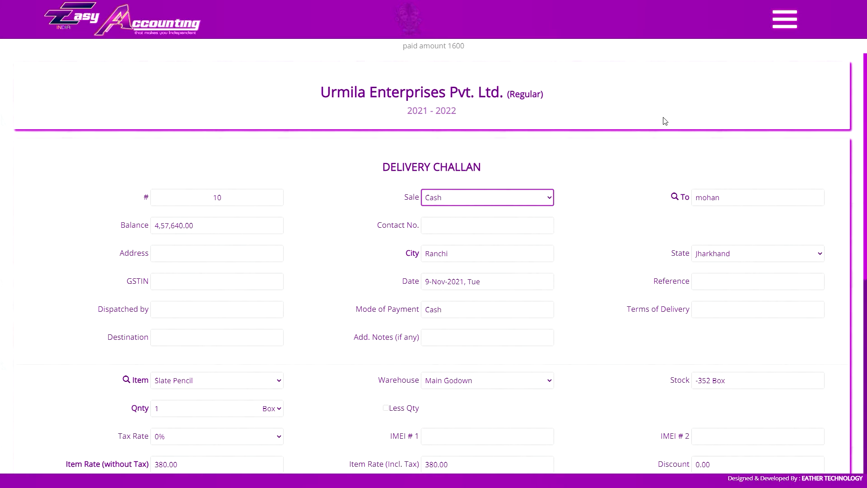
Display the list of delivery challans with the criteria All.
click(785, 20)
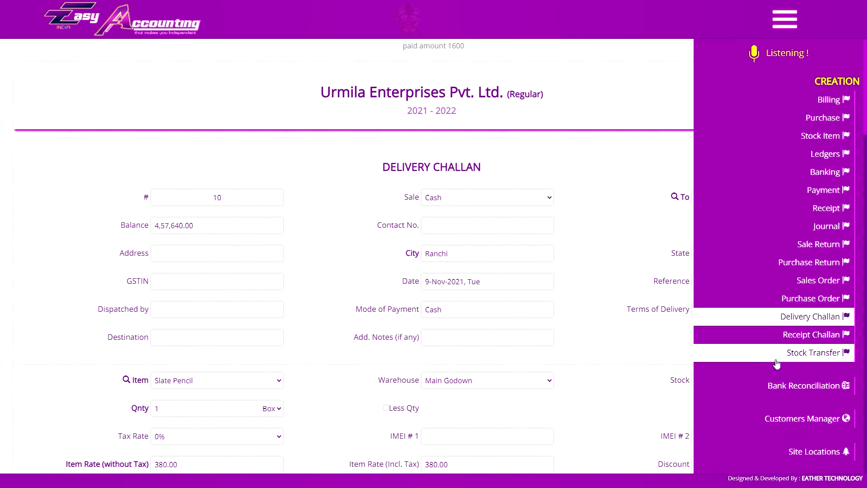
scroll(806, 271, down, 8)
click(808, 286)
click(571, 194)
scroll(573, 361, down, 1)
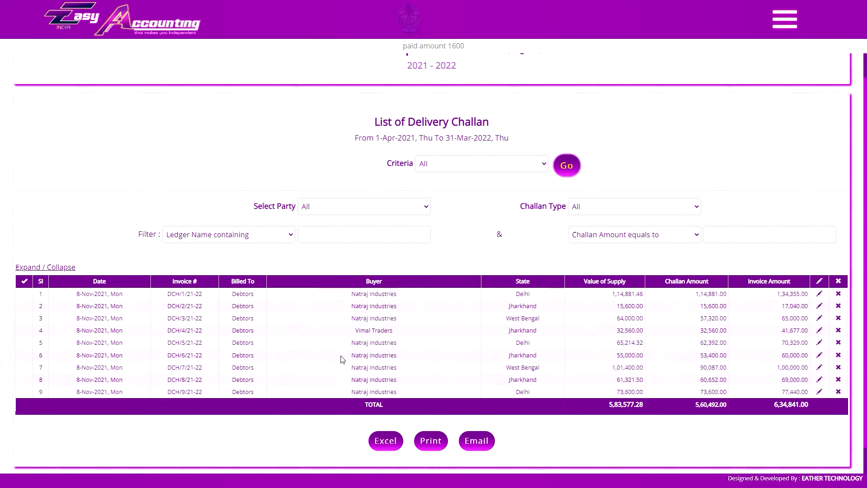
Look through the available display and creation options and return to the billing invoice form.
click(785, 20)
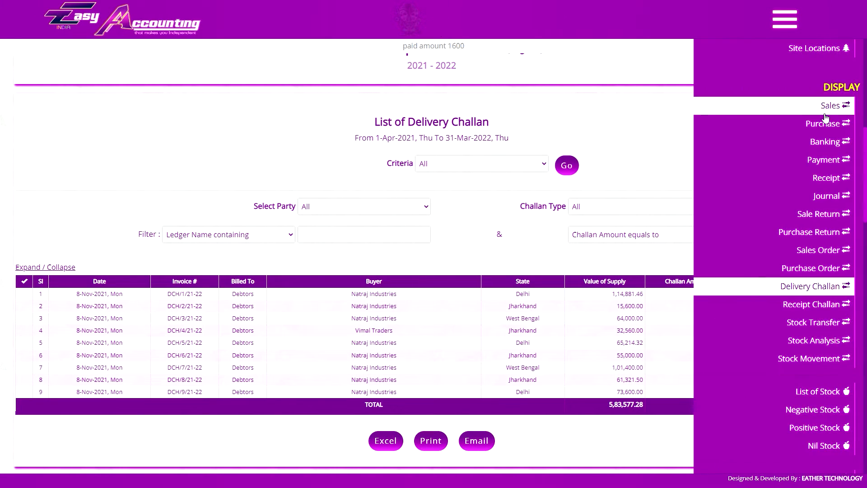
scroll(825, 117, up, 8)
click(785, 20)
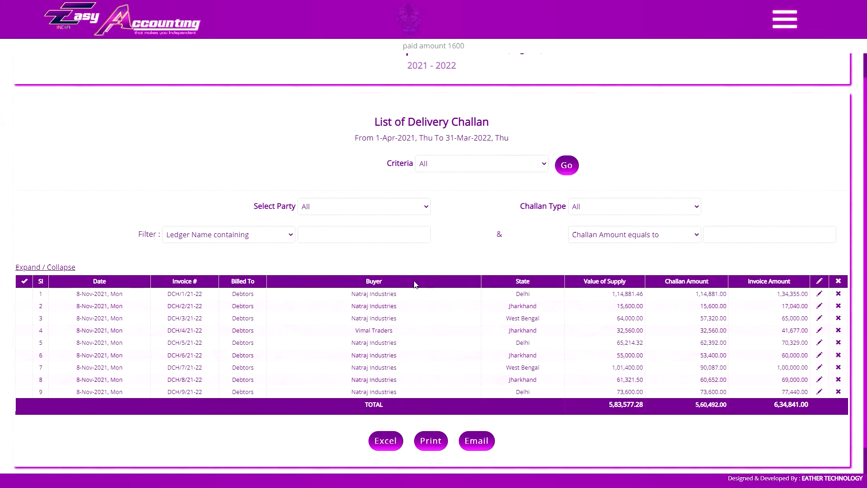
click(784, 30)
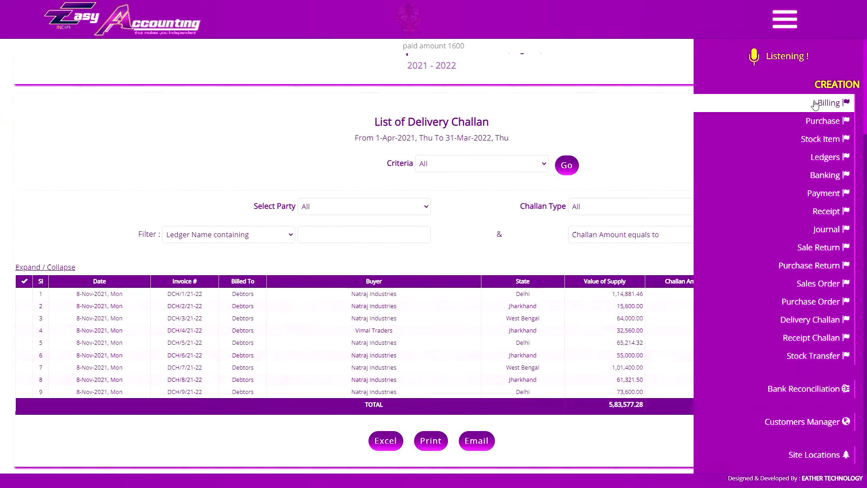
click(785, 23)
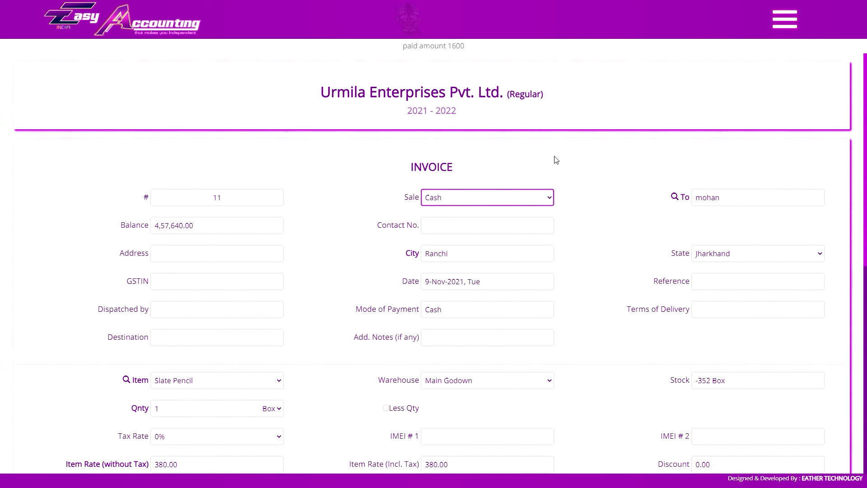
click(784, 19)
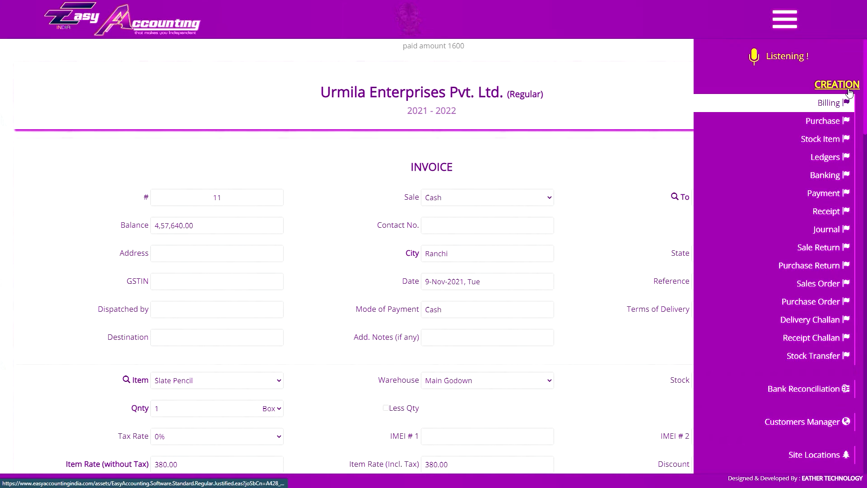
Look up the delivery challan voice command and open the delivery challan form with "delivery note karo".
click(784, 21)
key(ctrl+Tab)
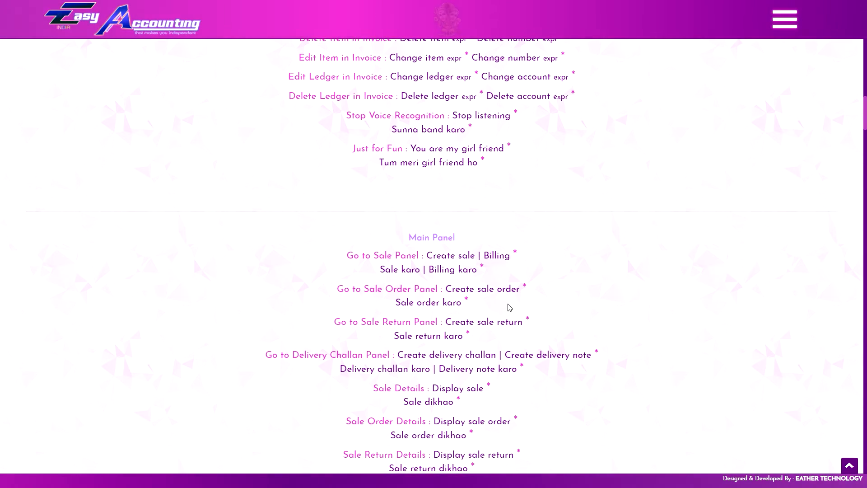
click(463, 355)
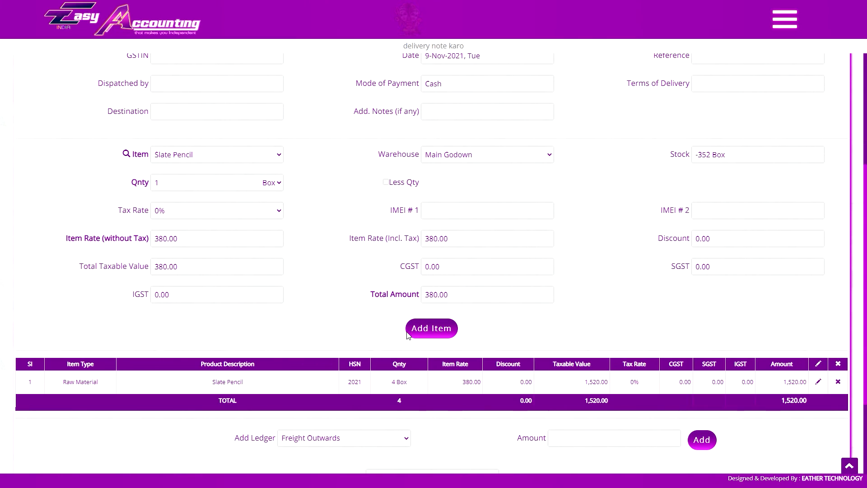
scroll(477, 422, up, 5)
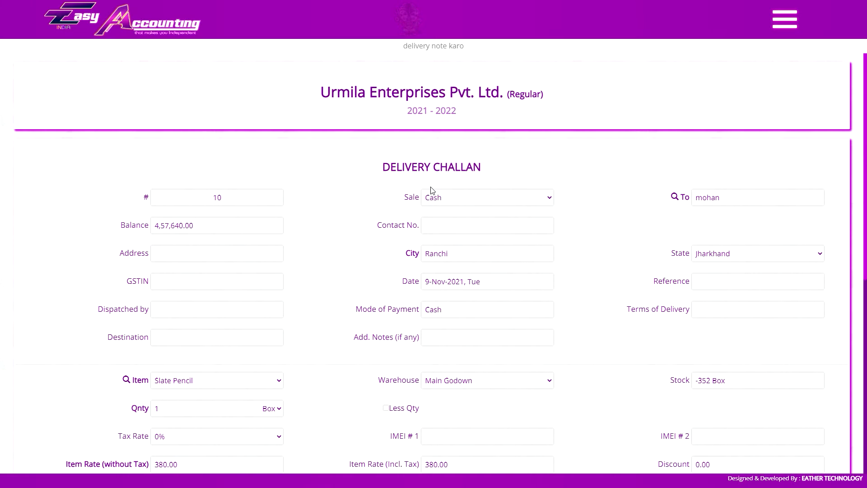
Enter harmu as the address on the delivery challan.
click(446, 227)
click(234, 256)
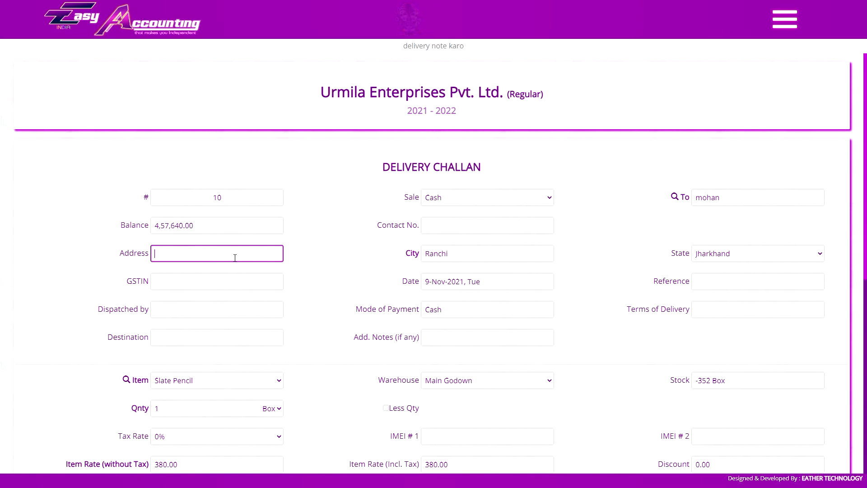
text(harmu)
click(456, 222)
key(Tab)
Select A4 Copier as the item and add 3 RM of it to the challan's item rows.
scroll(248, 208, down, 4)
click(244, 200)
click(198, 219)
scroll(198, 220, down, 2)
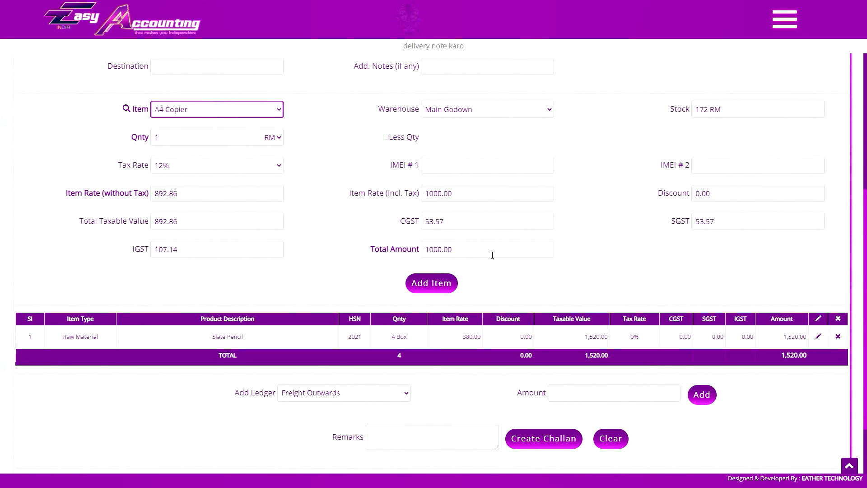
click(431, 282)
Review the challan's item rows and create the delivery challan.
scroll(571, 344, down, 2)
scroll(436, 161, up, 8)
scroll(436, 162, down, 8)
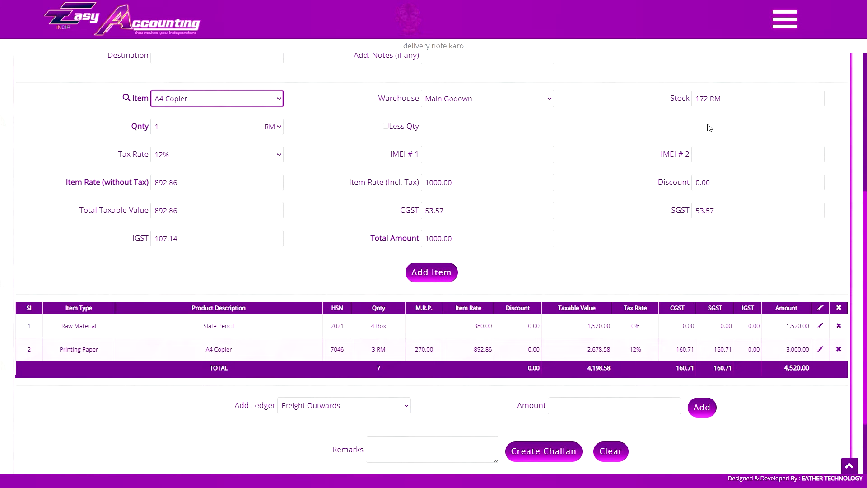
click(553, 451)
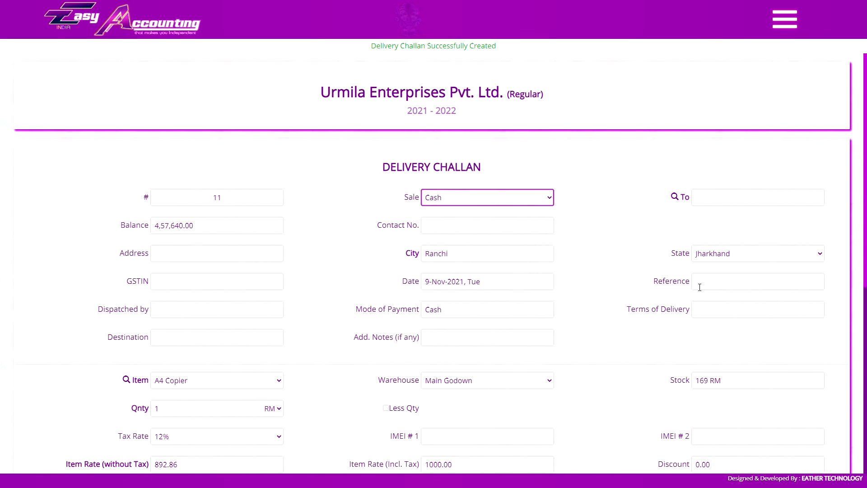
Look over the new challan form and the display options, and open the list of sales with "display sale".
scroll(681, 268, down, 1)
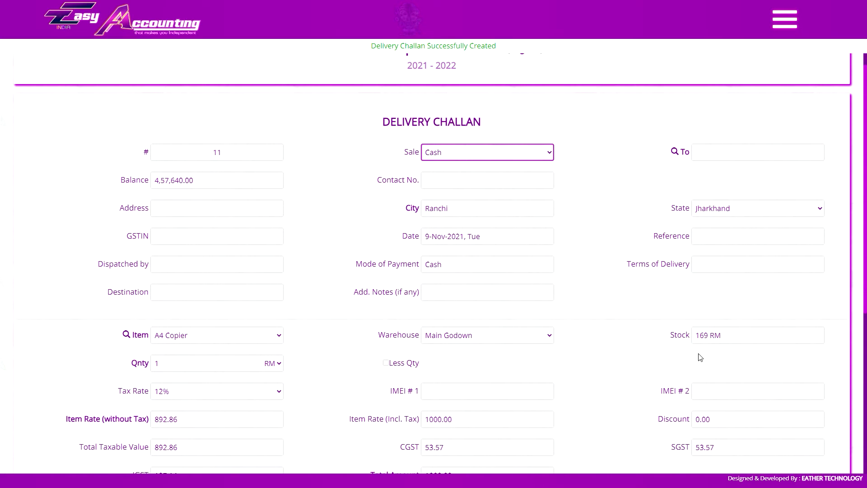
scroll(165, 351, up, 1)
scroll(268, 344, down, 2)
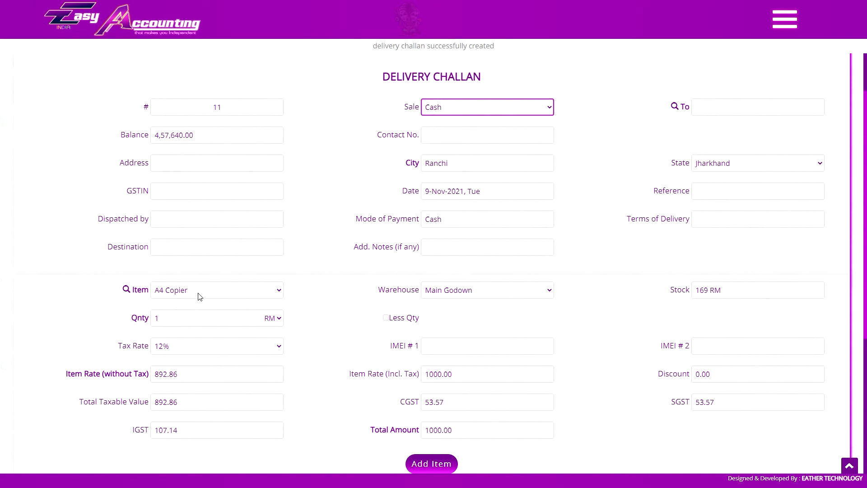
click(784, 19)
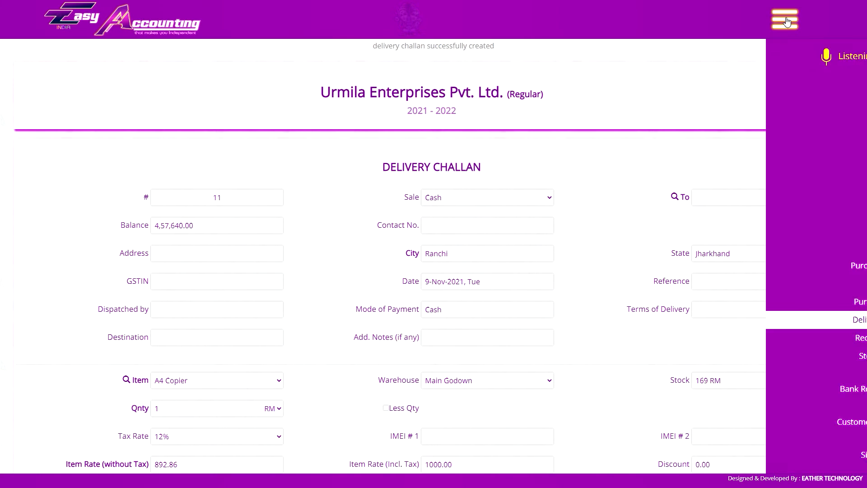
scroll(835, 246, down, 6)
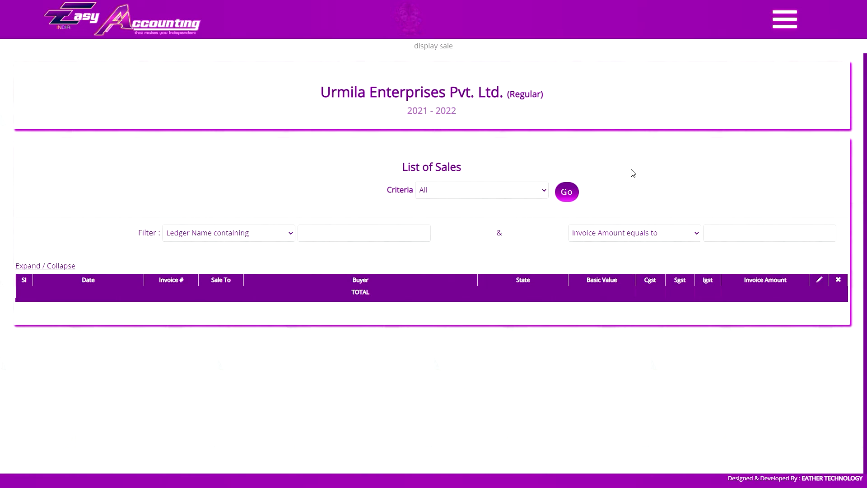
Try the By Month criteria for the list of sales and switch to By Date.
click(435, 191)
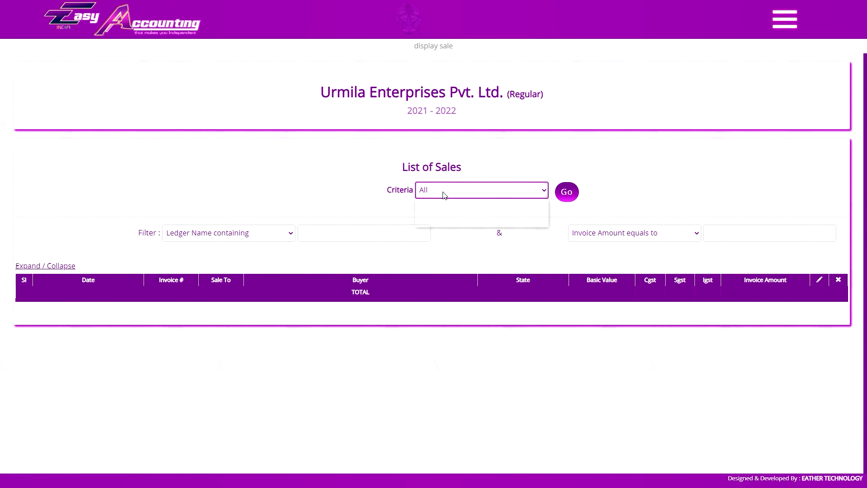
click(446, 191)
click(445, 191)
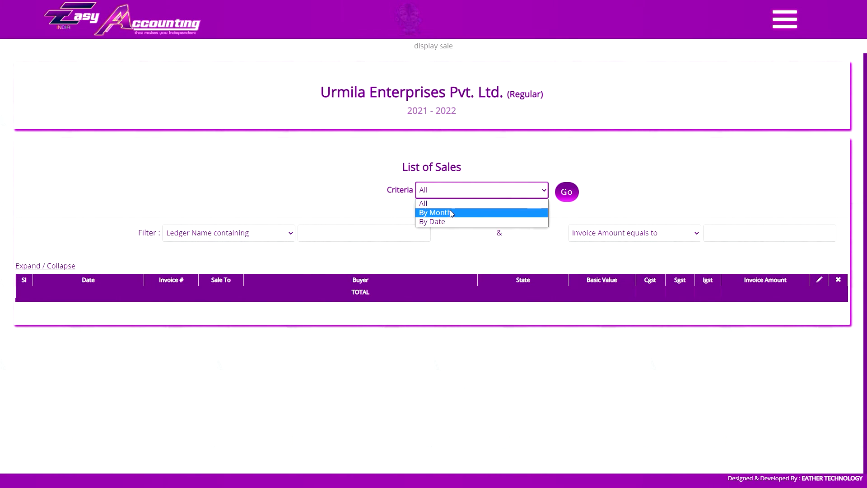
click(450, 211)
click(408, 190)
click(397, 220)
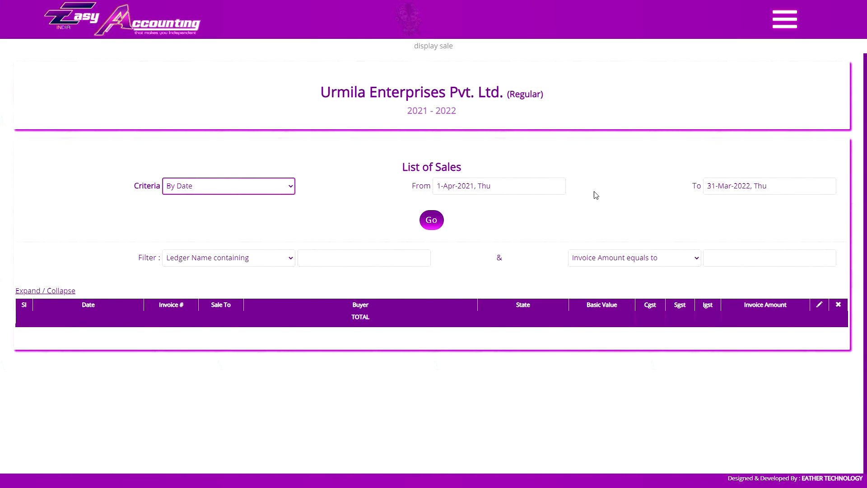
Set the sales list criteria to By Month and choose January by voice as the month.
click(235, 189)
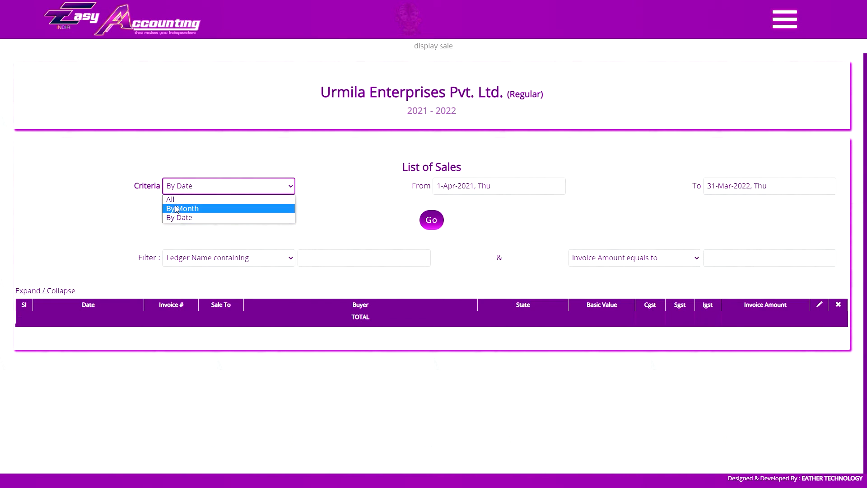
click(201, 187)
click(195, 191)
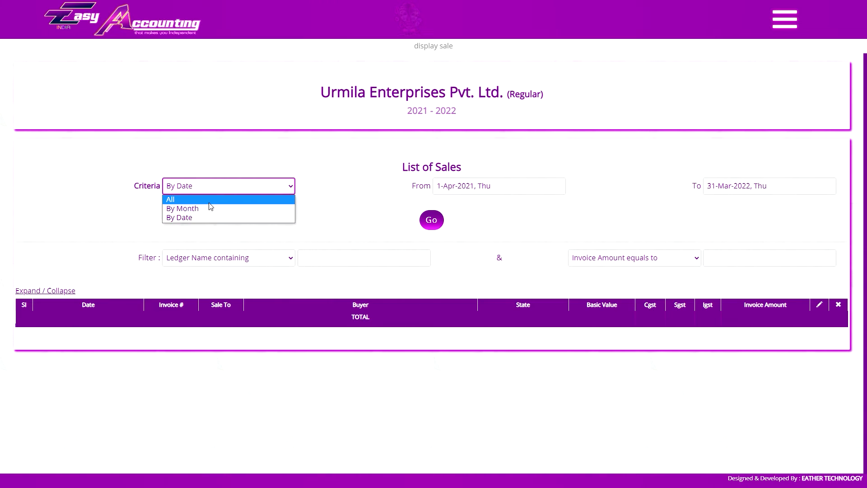
click(224, 209)
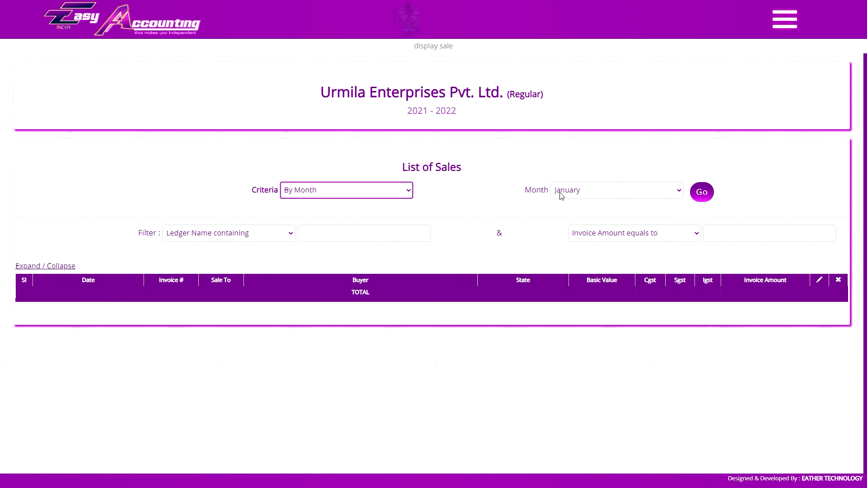
click(573, 192)
click(582, 230)
click(356, 195)
click(350, 202)
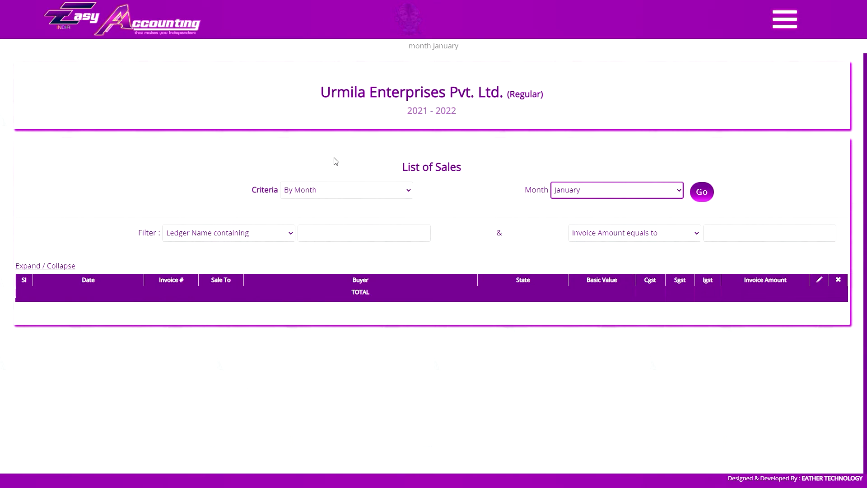
Display the sales by date from 1-May-2021 to 30-Sep-2021, setting the date range by voice.
click(342, 190)
click(329, 218)
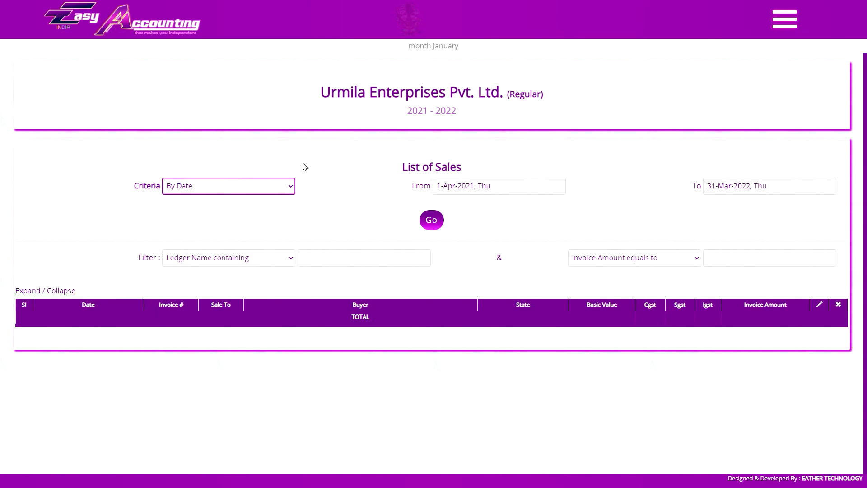
click(280, 186)
click(279, 199)
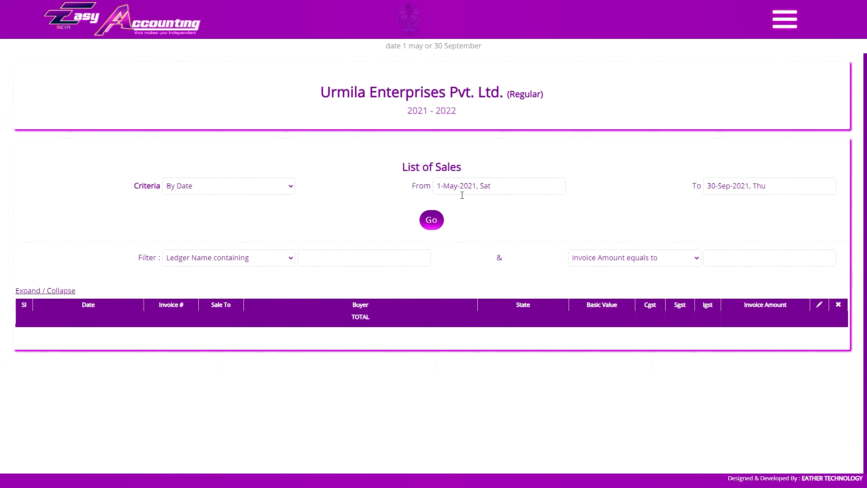
click(437, 222)
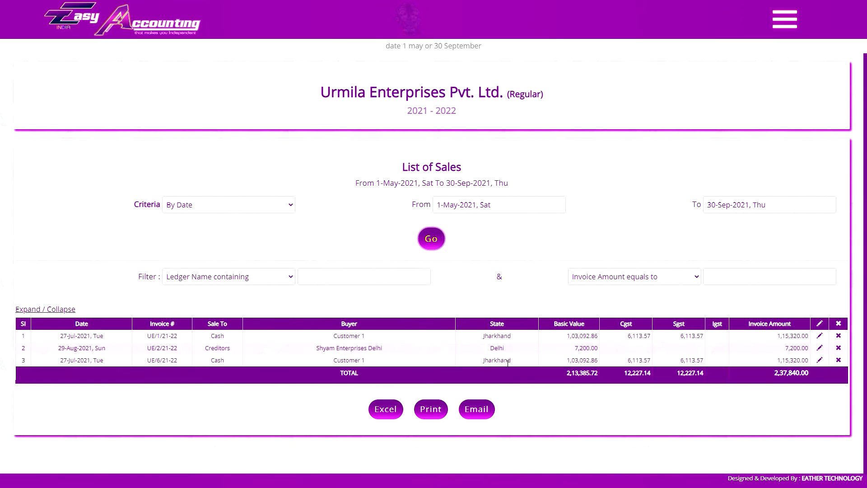
Display the list of sales with the criteria All.
click(255, 205)
click(247, 216)
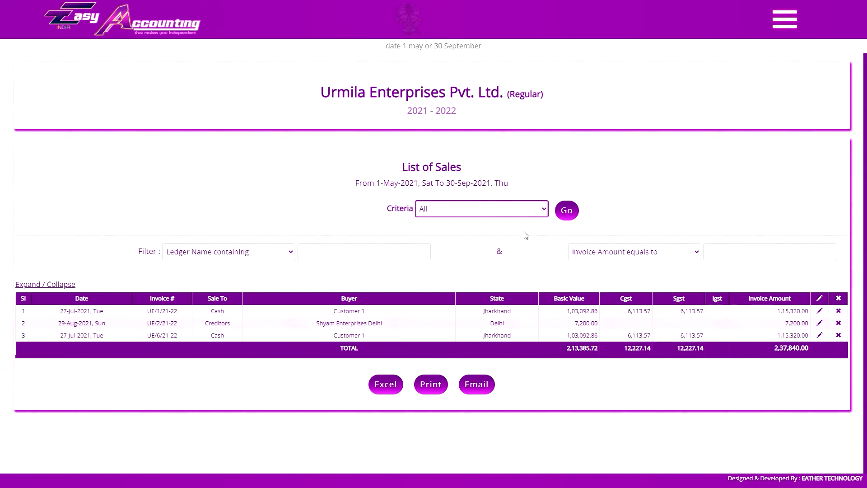
click(566, 210)
Open the invoice in row 4 of the sales list and set its invoice copy option to ALL COPY.
scroll(477, 251, down, 1)
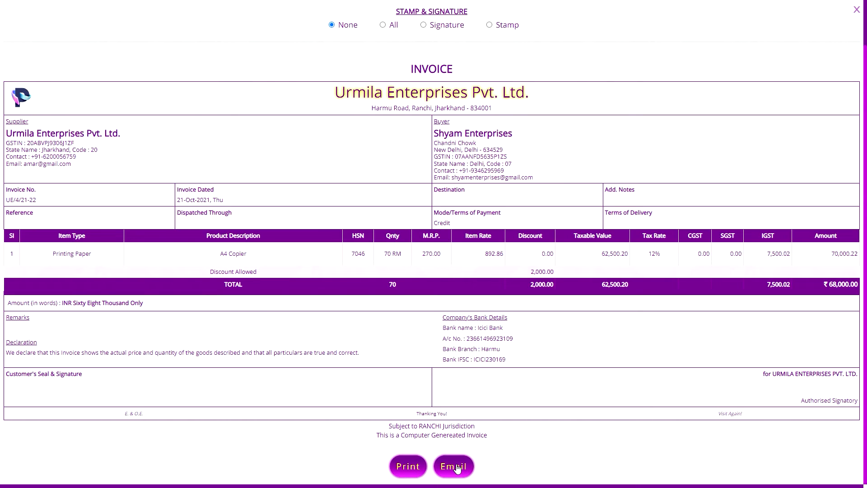
scroll(273, 77, up, 1)
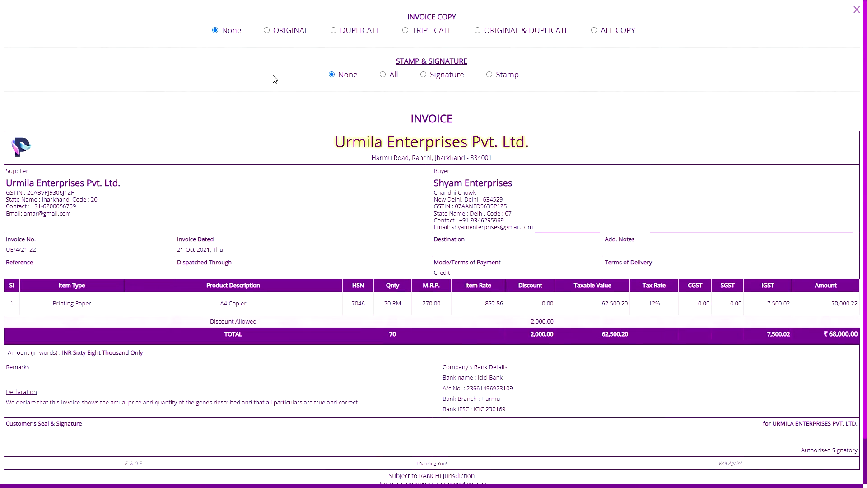
click(433, 32)
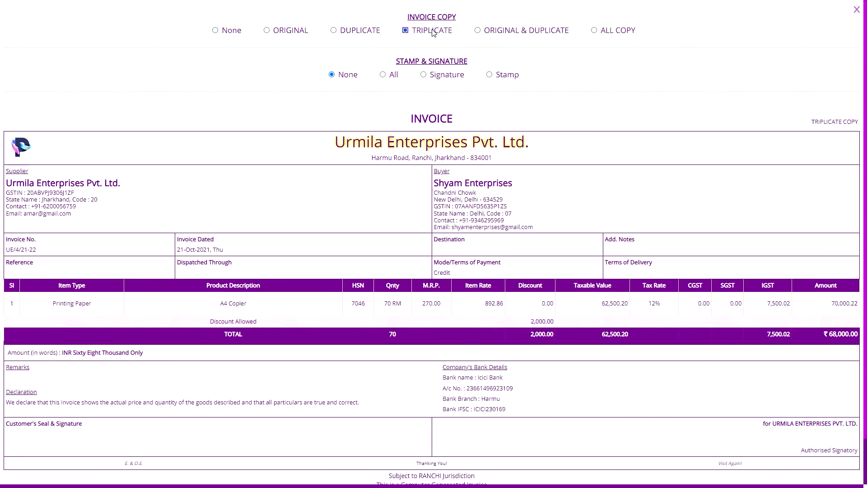
click(292, 32)
click(617, 32)
Preview the original, duplicate and triplicate copies of the invoice and print them to Microsoft Print to PDF.
scroll(615, 34, down, 2)
click(410, 466)
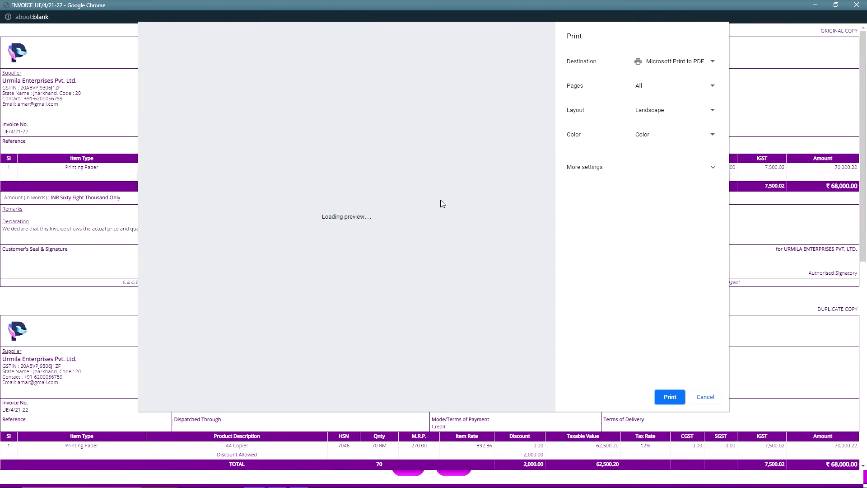
scroll(499, 136, down, 10)
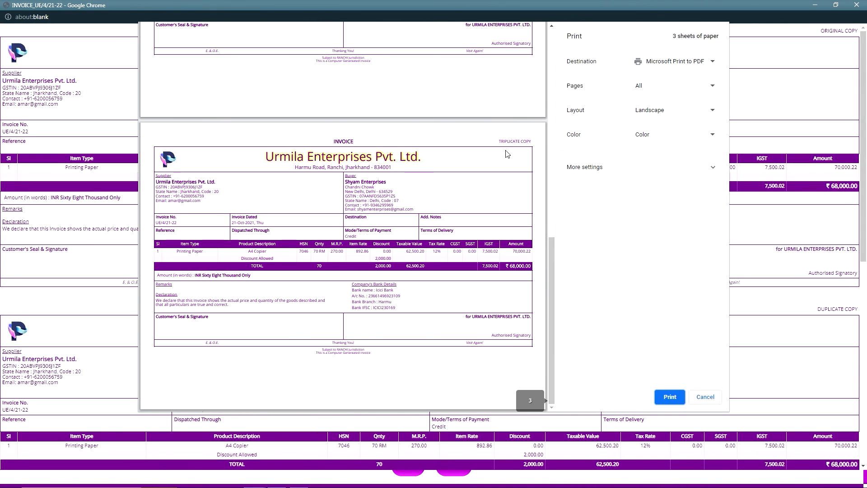
click(669, 396)
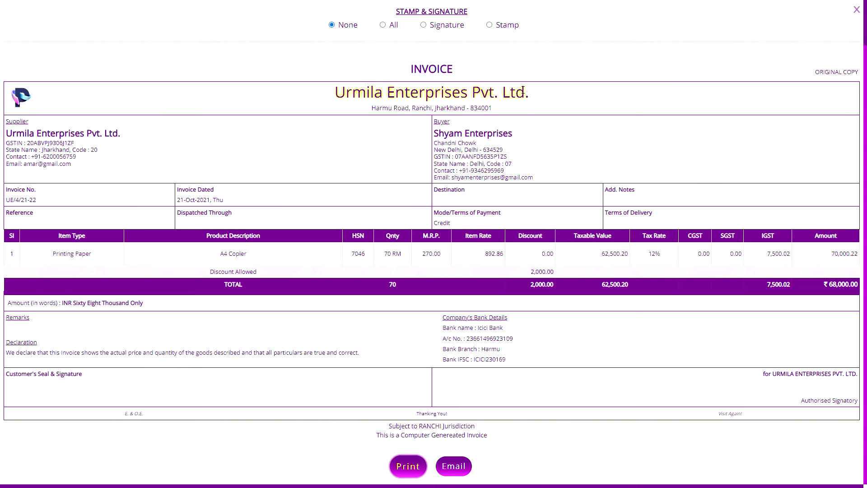
Try the Stamp and Signature options on the invoice, set stamp and signature to All, and close the invoice.
scroll(398, 78, up, 1)
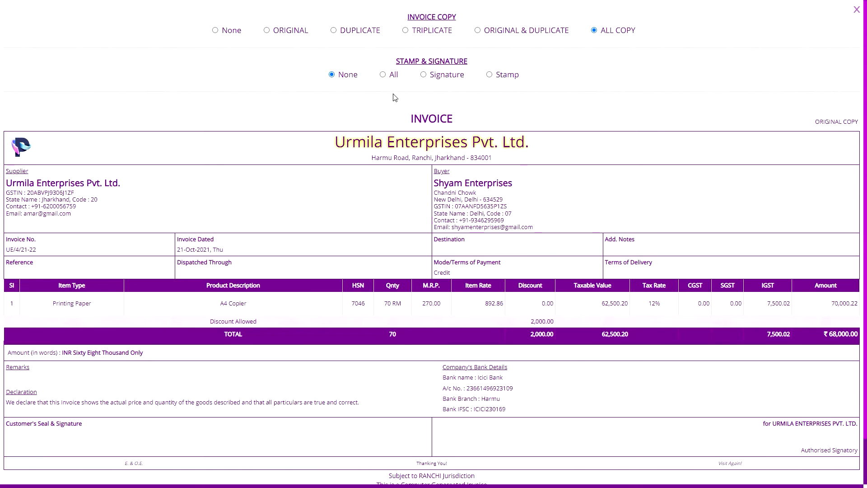
click(394, 77)
scroll(397, 78, down, 1)
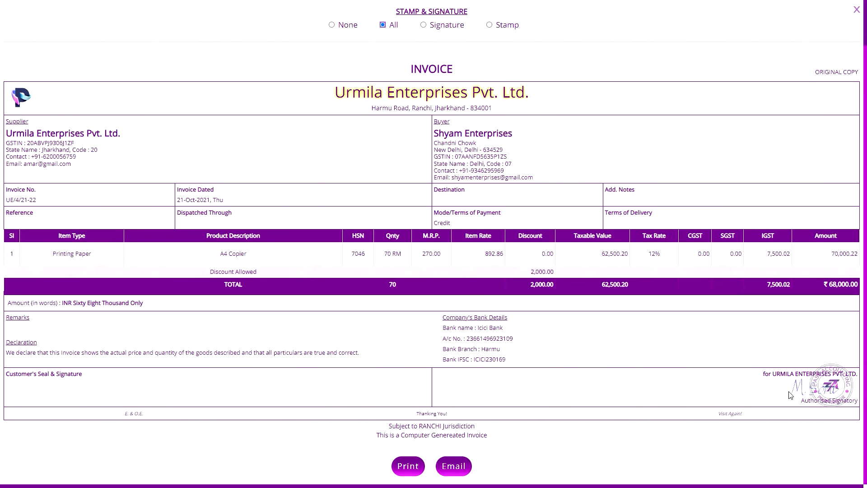
scroll(506, 77, up, 1)
click(506, 77)
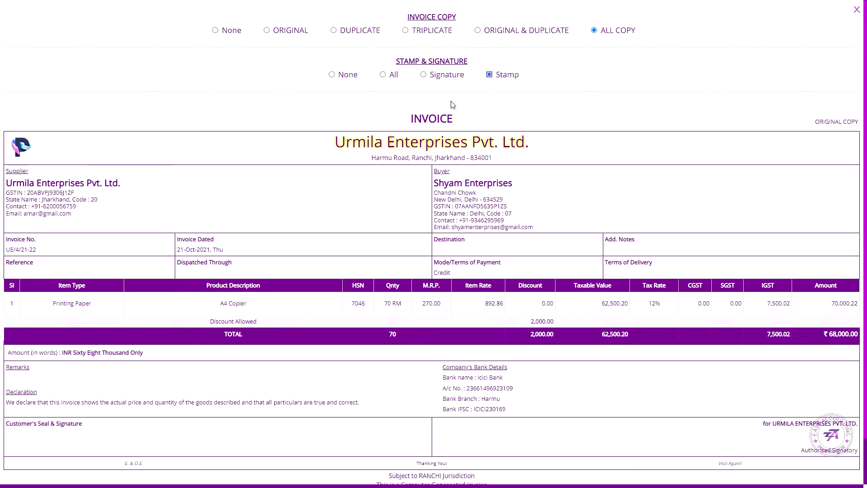
click(446, 78)
click(393, 76)
click(856, 9)
Look over the Image Uploads setting, and open the invoice in row 1, review its items and close it.
scroll(808, 348, down, 6)
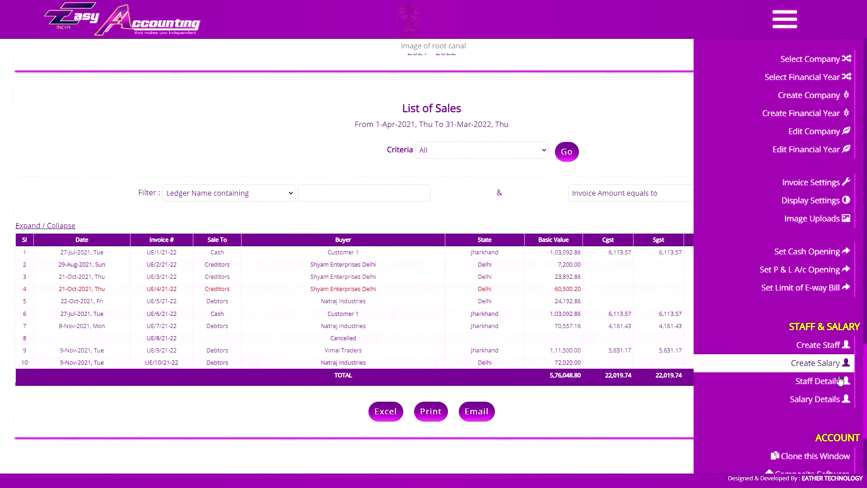
scroll(727, 307, up, 3)
scroll(767, 276, down, 2)
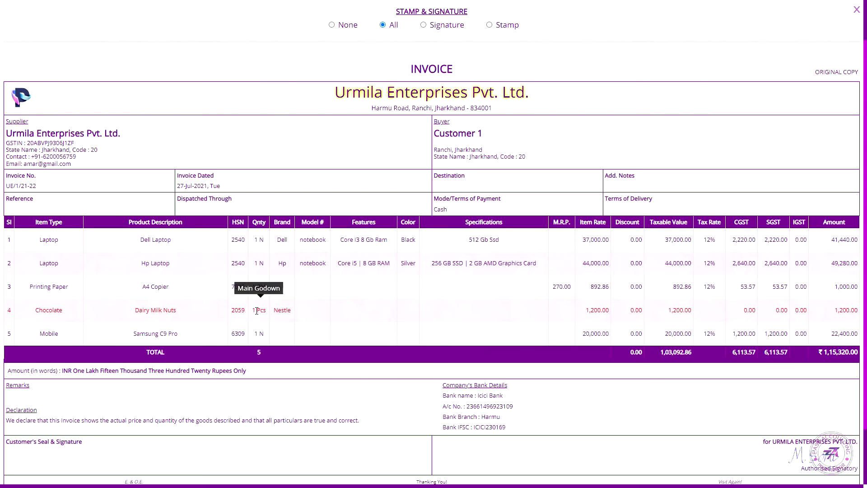
scroll(168, 303, up, 2)
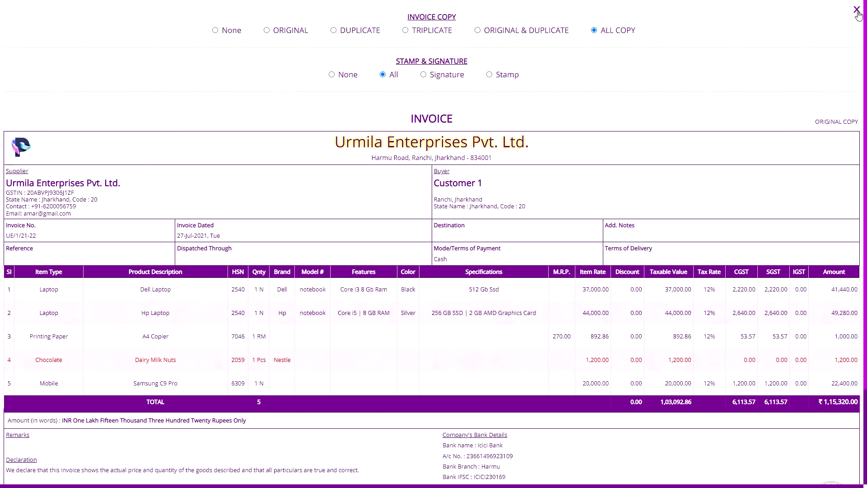
click(856, 10)
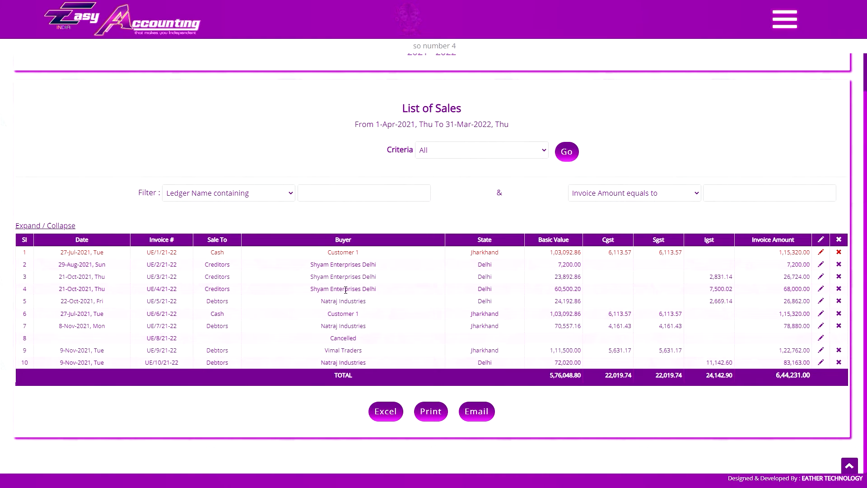
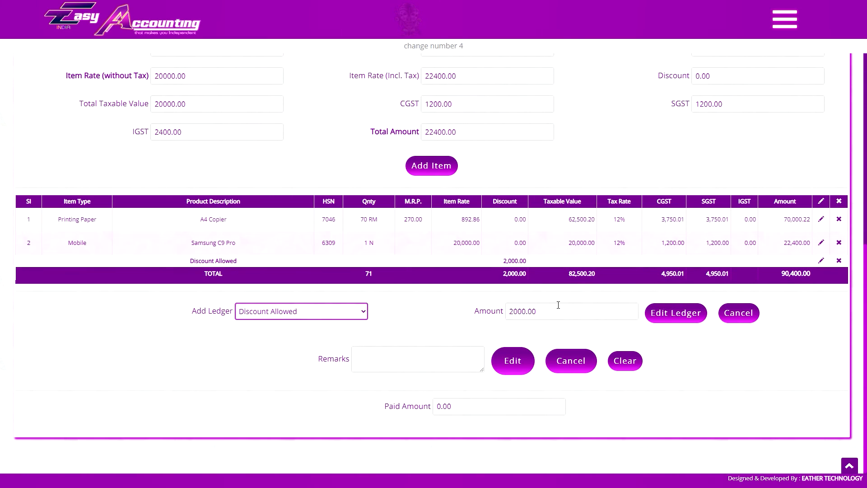
Change the invoice's Discount Allowed ledger amount to 2400 and save the edited invoice.
click(555, 307)
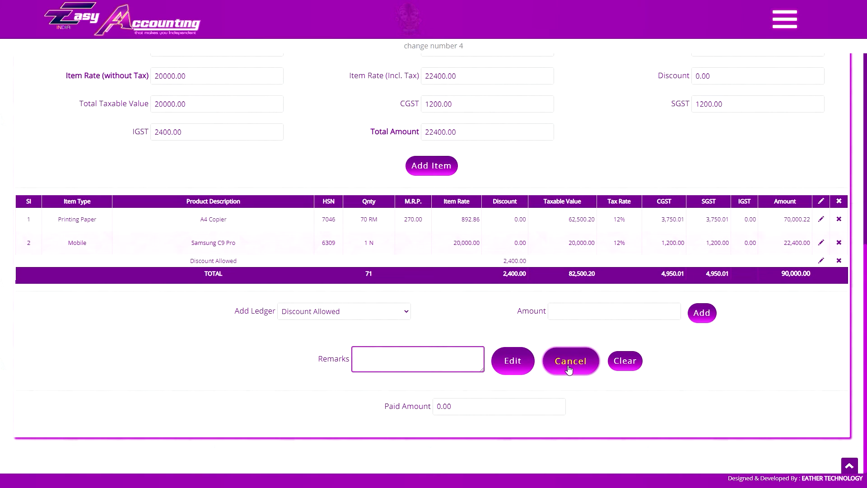
click(523, 354)
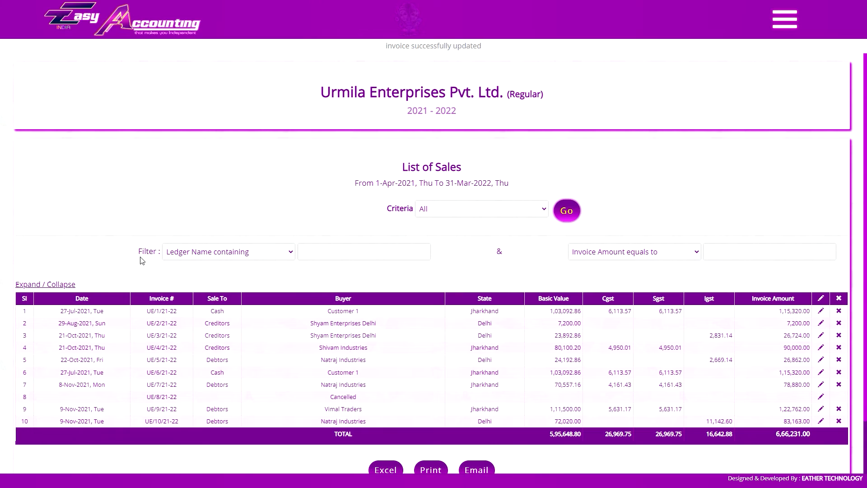
Check the ledger and invoice amount filter options, and list the sales whose ledger name contains "nat".
click(240, 256)
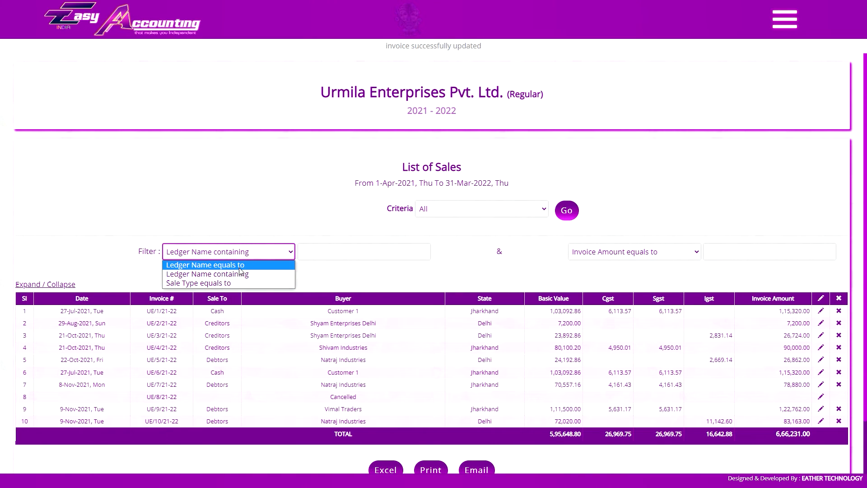
click(272, 255)
click(606, 258)
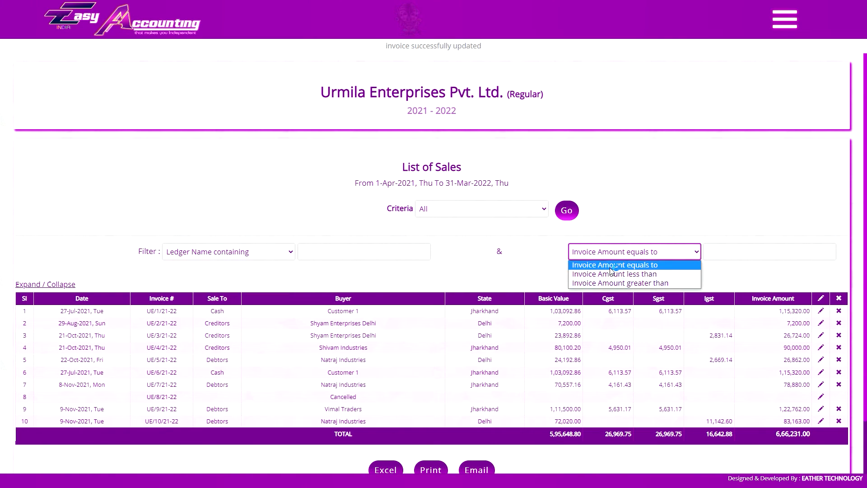
click(613, 252)
click(387, 257)
click(740, 255)
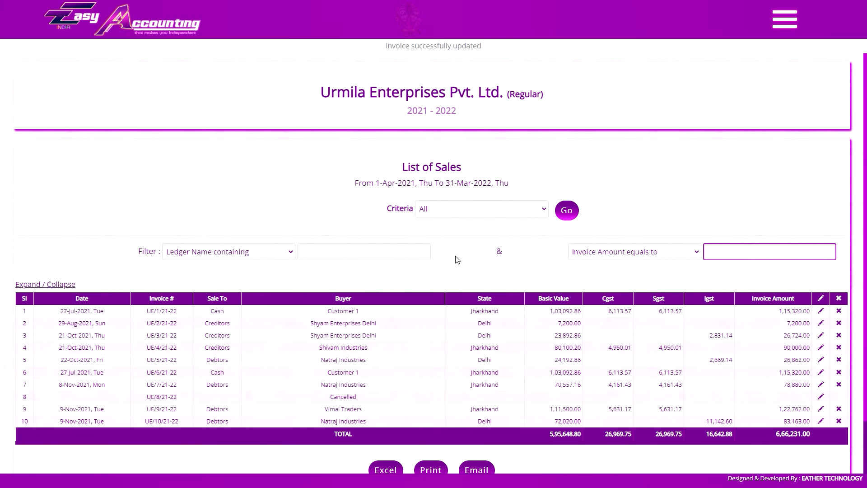
click(401, 249)
text(nat)
click(566, 211)
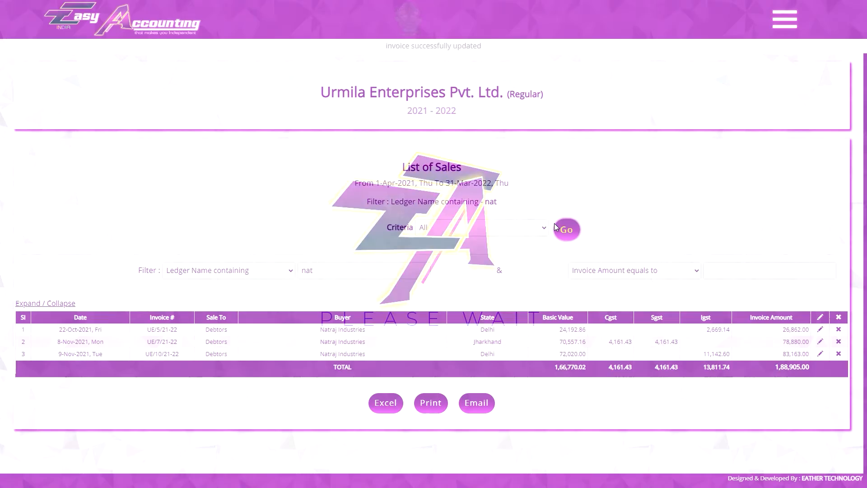
Filter the sales list to ledger names containing "natraj" and invoice amounts greater than 50000.
click(416, 264)
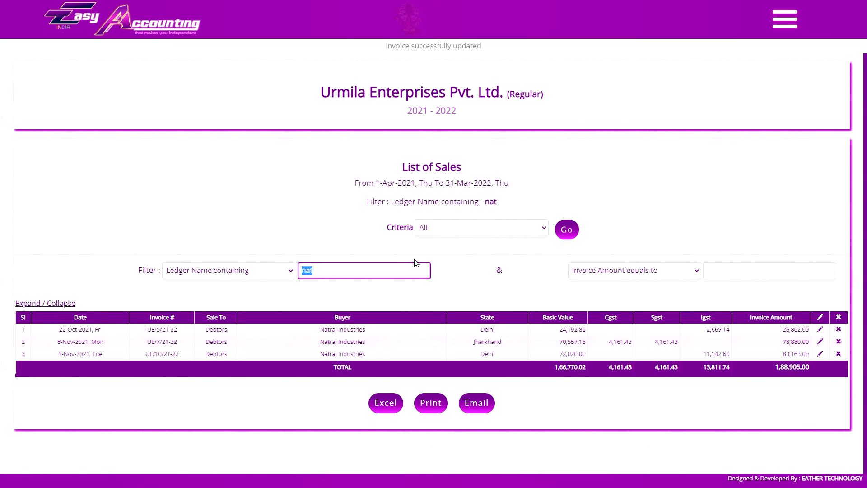
click(374, 289)
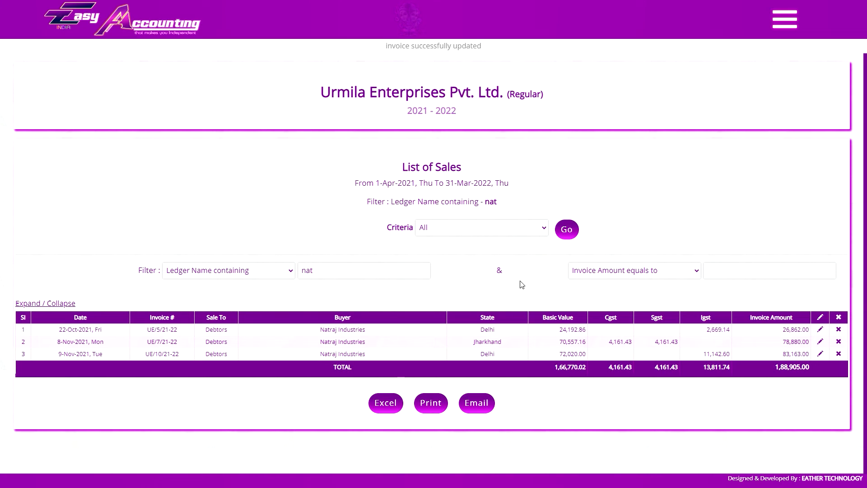
drag(406, 276, 295, 289)
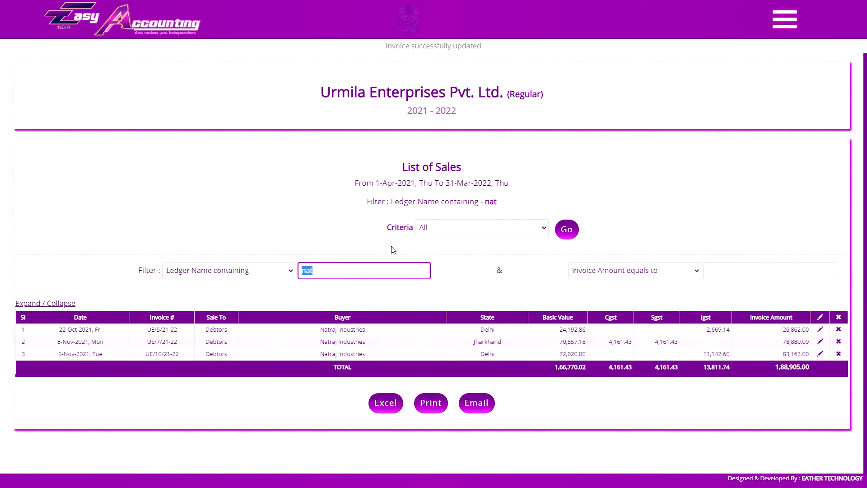
click(751, 270)
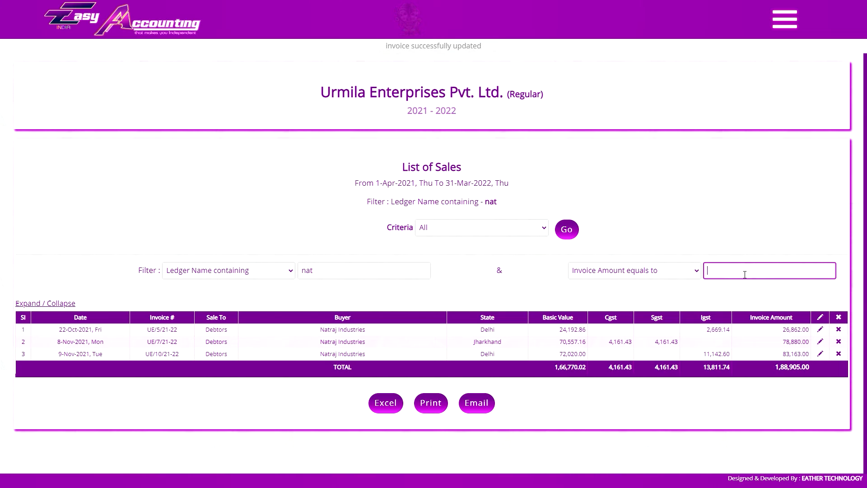
click(632, 270)
click(601, 302)
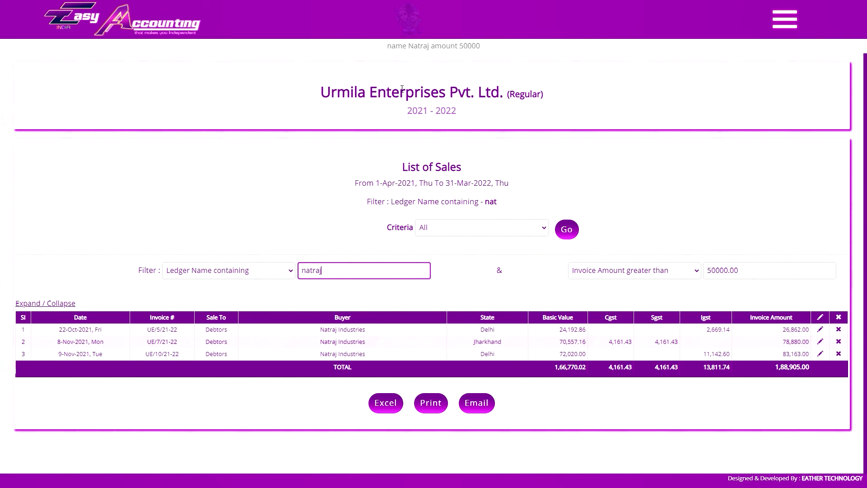
click(567, 236)
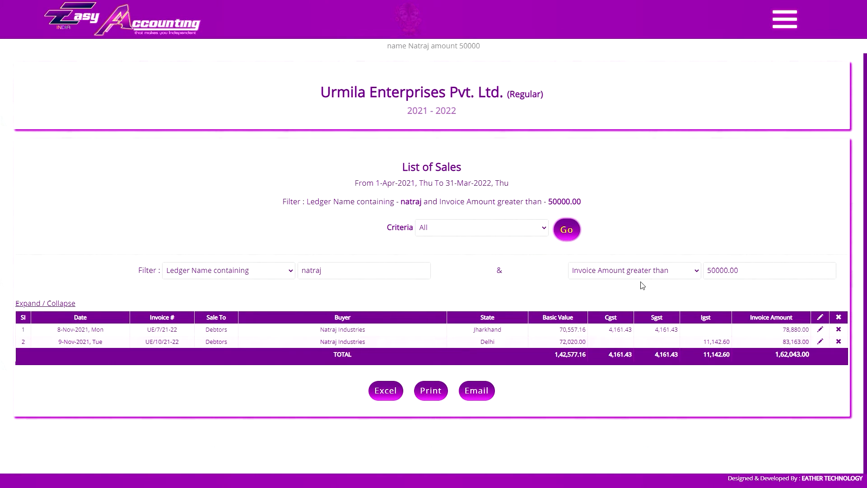
Clear the ledger name and invoice amount filters and list all sales again.
click(365, 273)
click(364, 289)
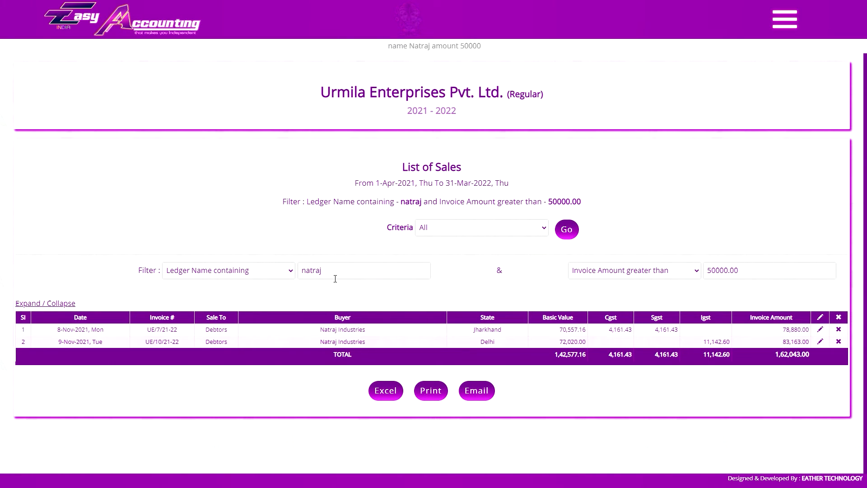
click(365, 274)
click(731, 275)
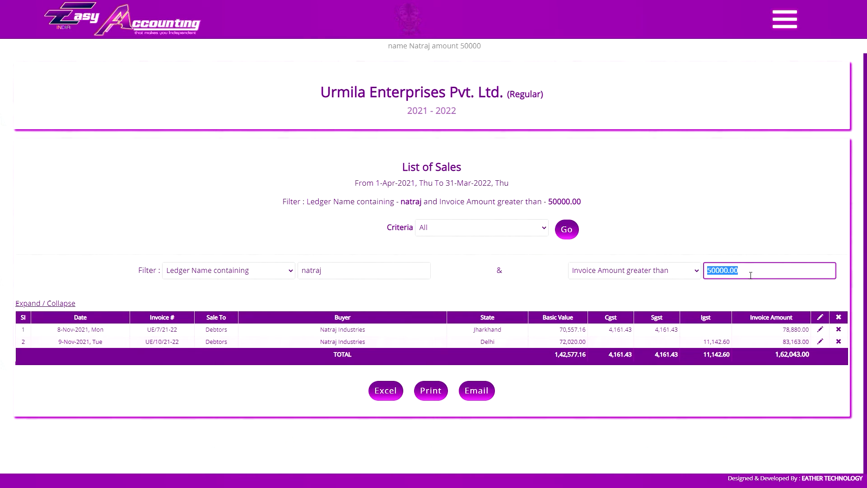
click(502, 256)
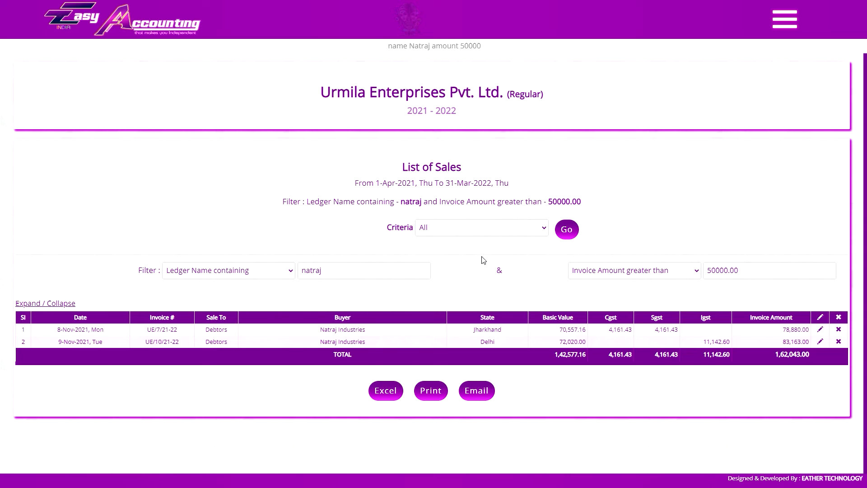
click(724, 271)
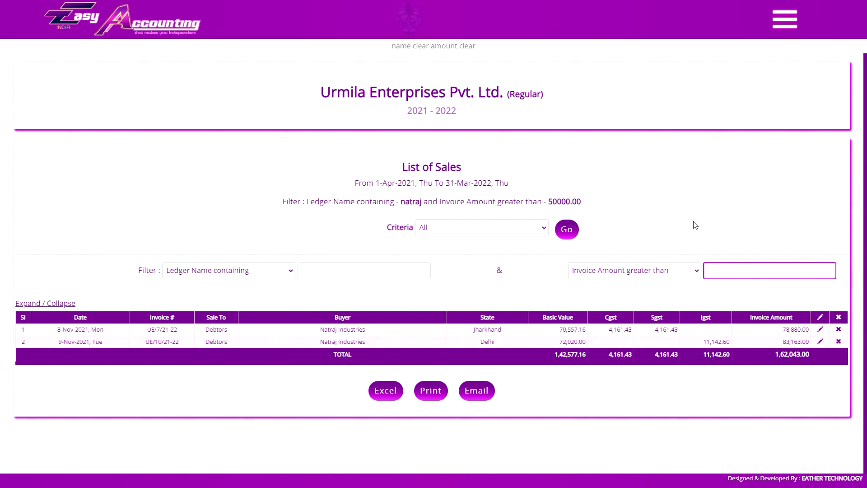
click(567, 229)
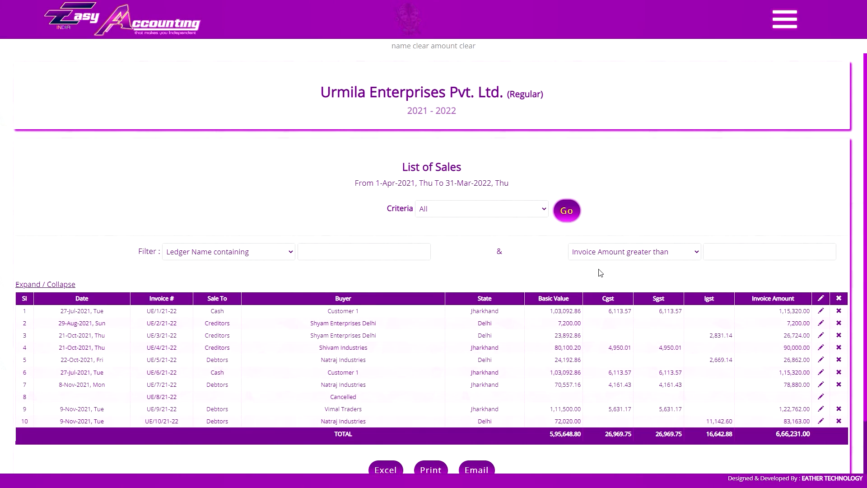
scroll(538, 241, down, 2)
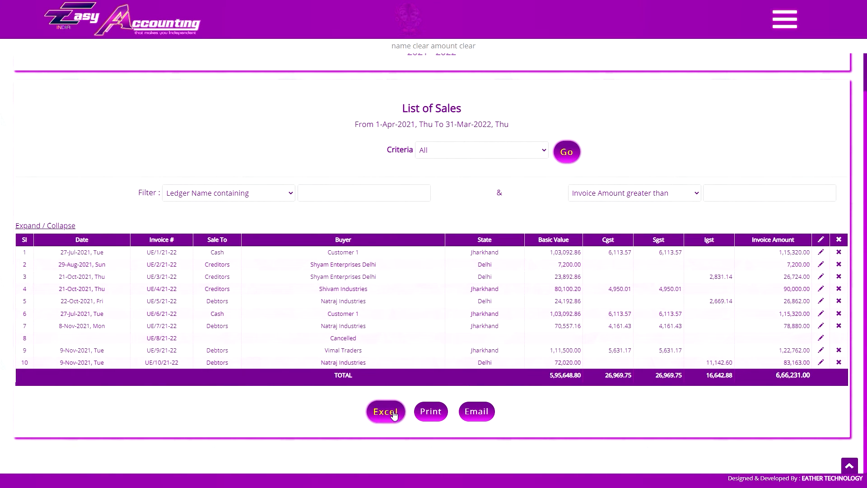
Open the delivery challan list and display the challans with the criteria set to All.
click(784, 19)
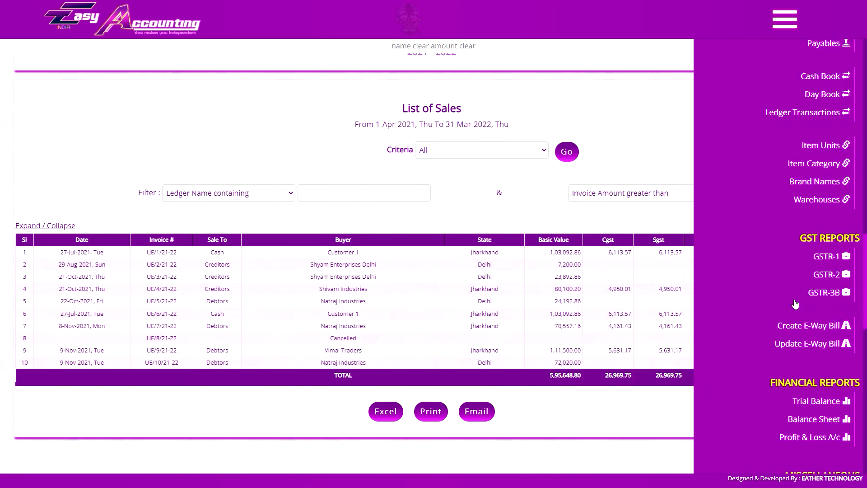
scroll(798, 343, up, 10)
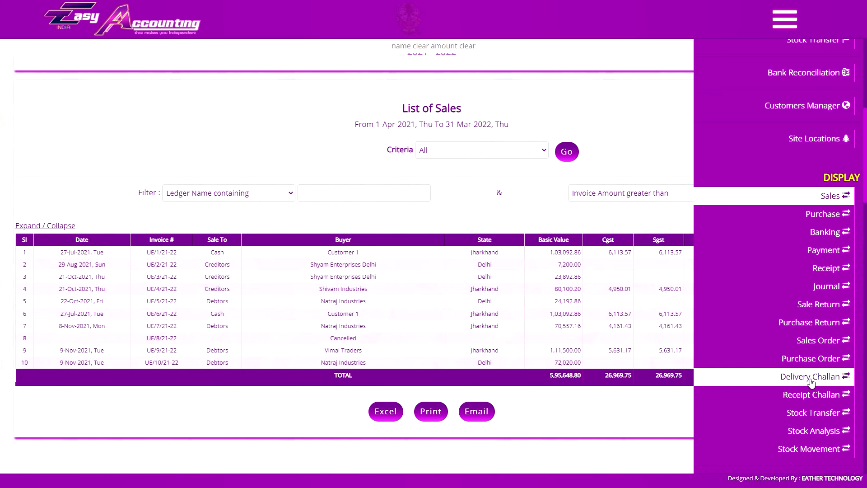
click(811, 382)
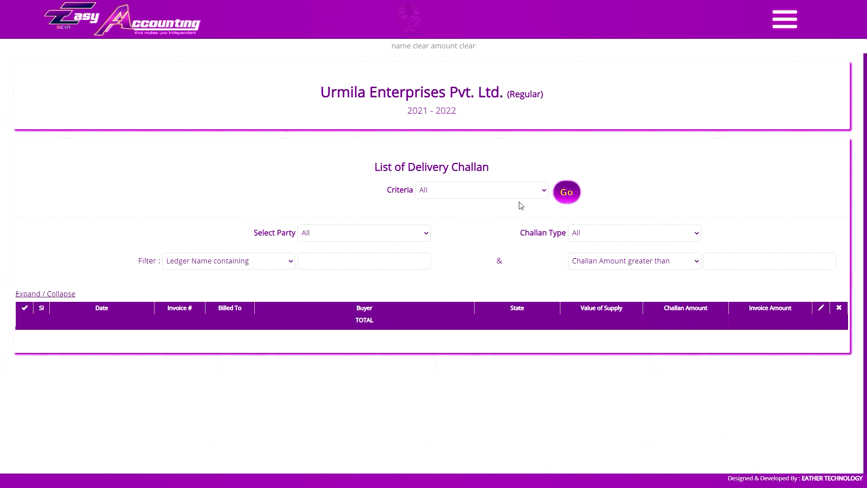
click(518, 189)
click(459, 204)
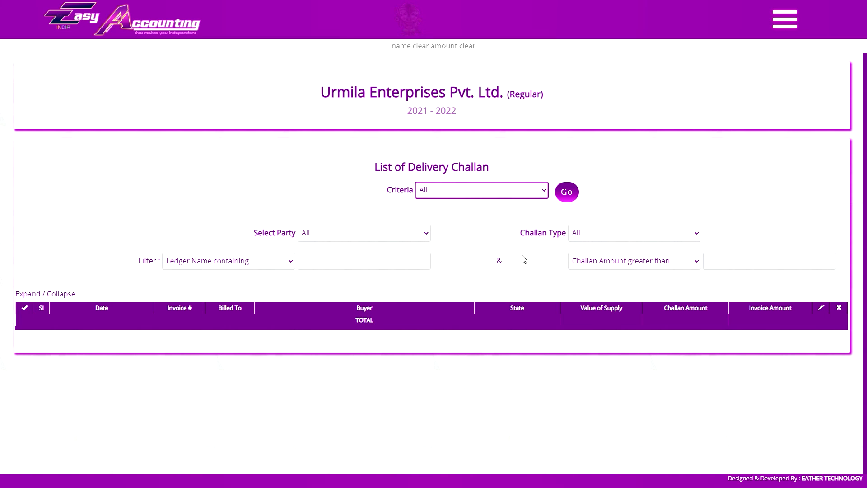
click(567, 193)
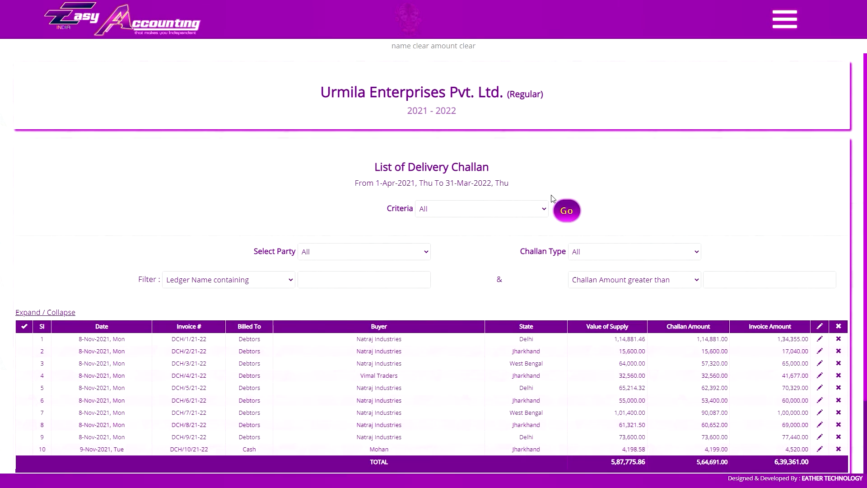
scroll(562, 201, down, 2)
scroll(419, 333, up, 1)
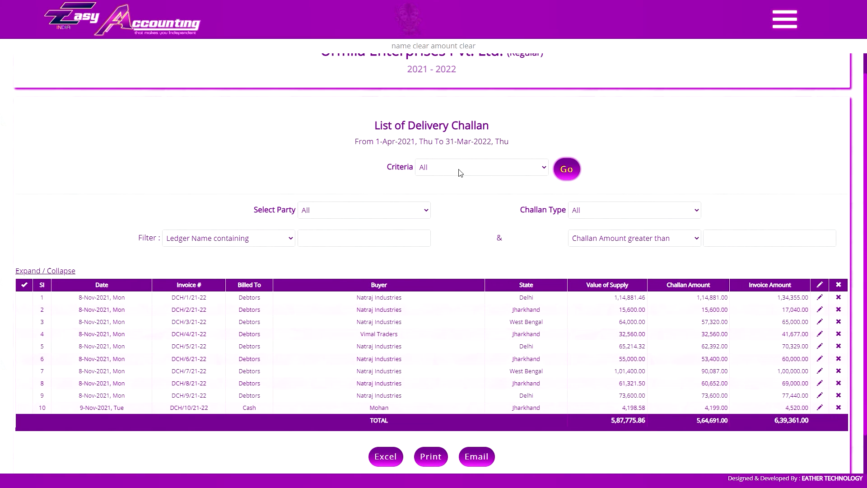
List the challans for the party Natraj Industries with the challan type Pending.
click(784, 21)
click(369, 215)
click(367, 243)
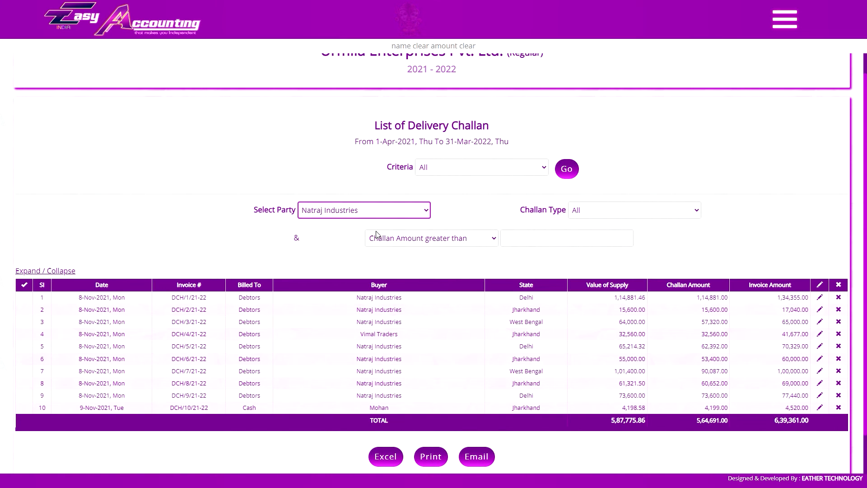
click(596, 209)
click(591, 229)
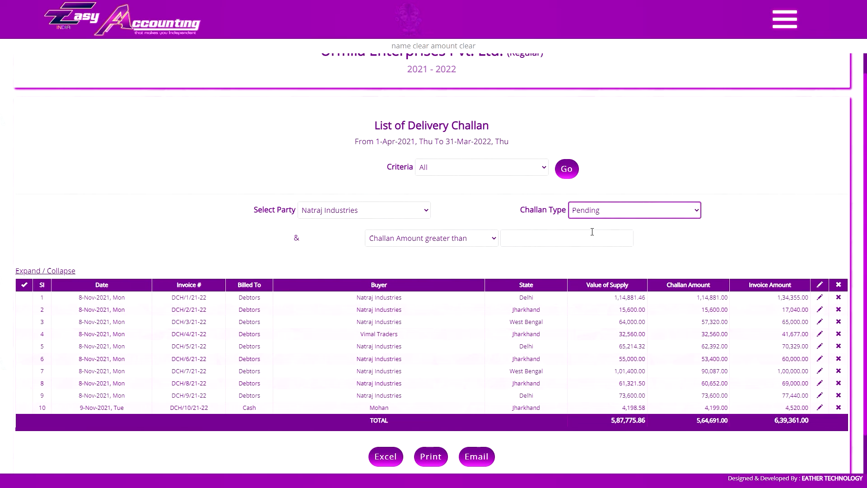
click(566, 169)
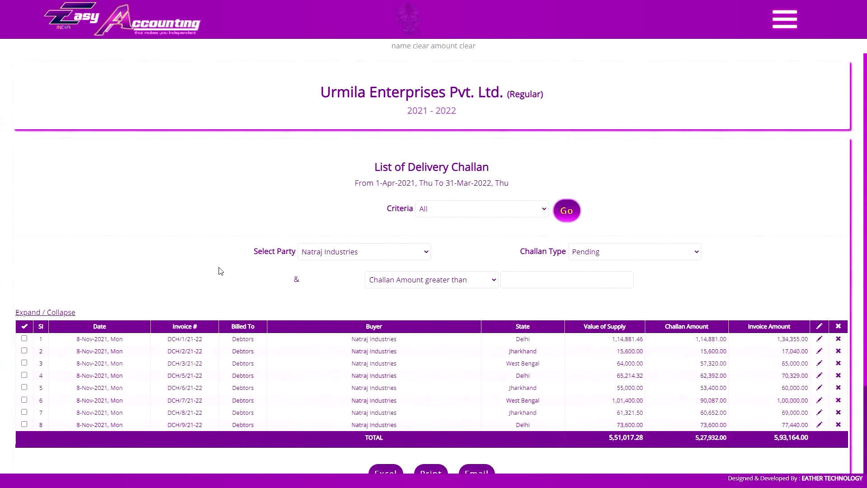
Try selecting the challans in rows 2, 3, 5 and 7 individually, and select all the listed challans.
click(24, 350)
click(24, 363)
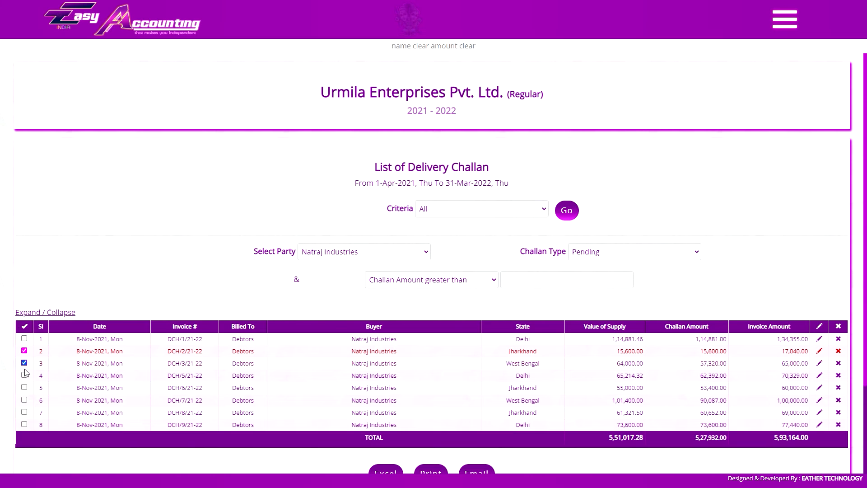
click(24, 387)
click(24, 412)
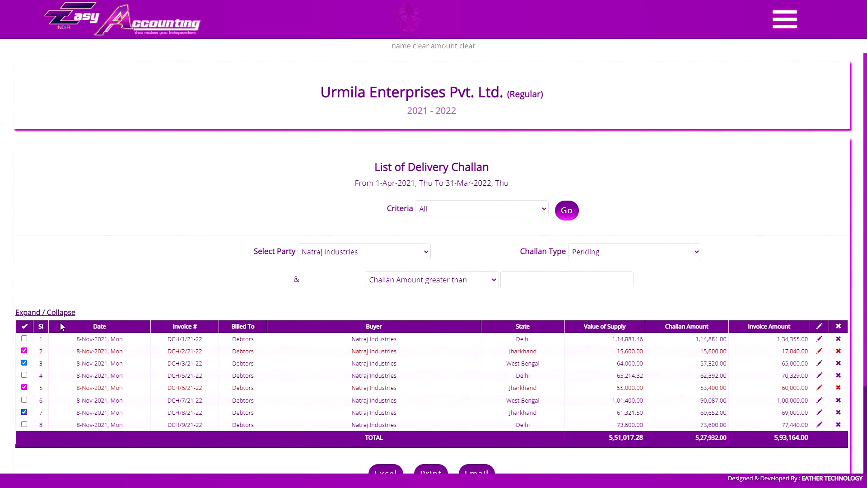
click(25, 327)
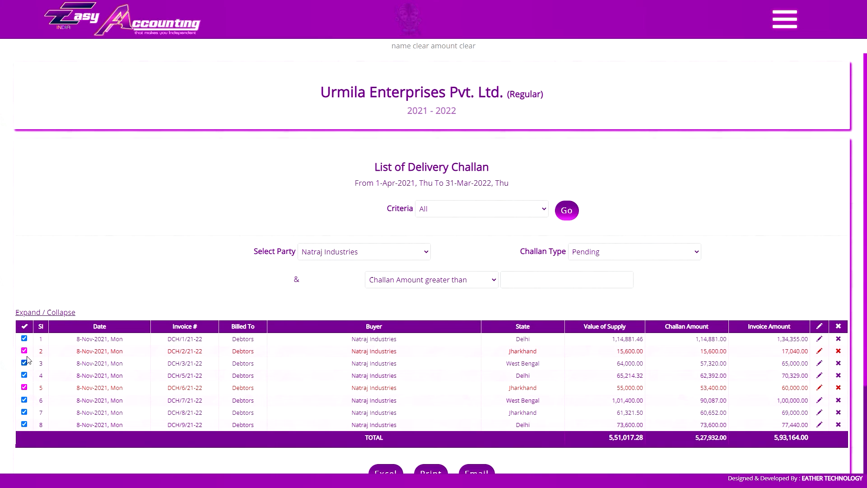
click(25, 327)
click(25, 327)
Check the Populate Items choices for creating an invoice from the selected challans and keep Group Wise.
scroll(39, 395, down, 3)
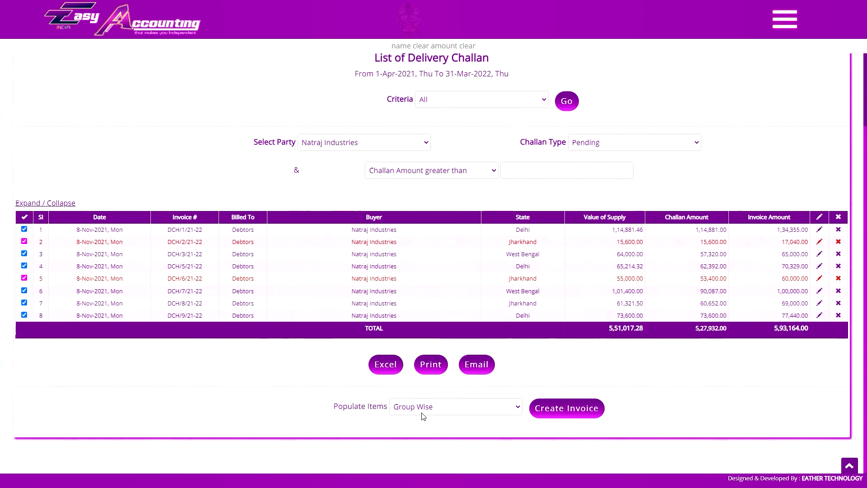
click(423, 415)
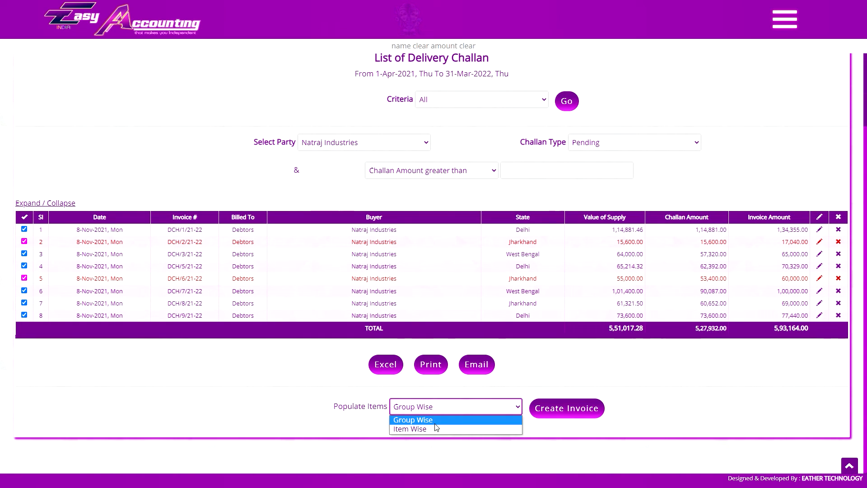
click(449, 418)
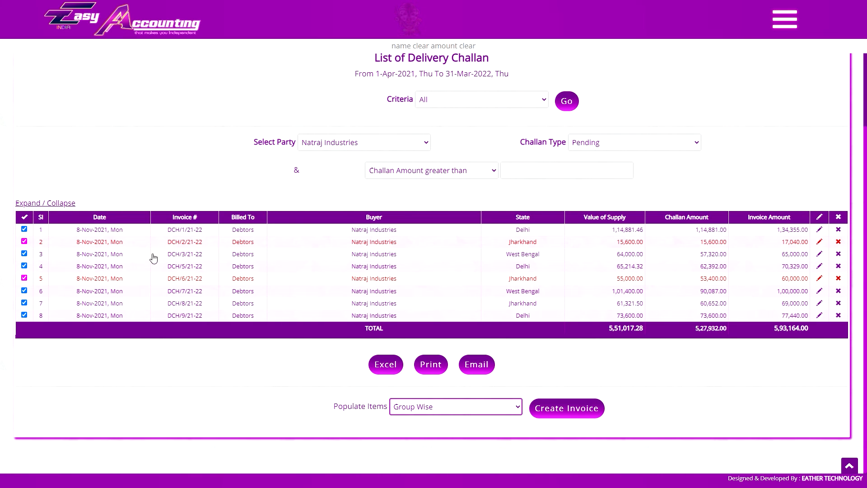
Open the delivery challan in row 1 and review its items.
click(185, 229)
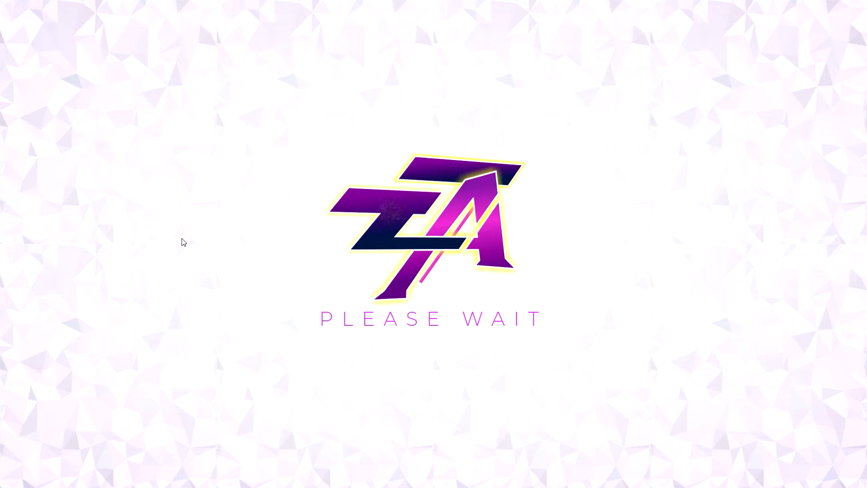
scroll(361, 270, up, 2)
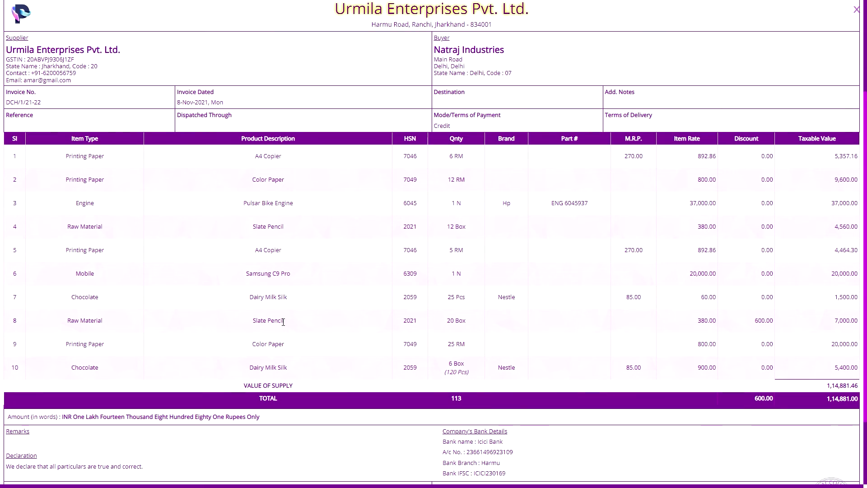
scroll(196, 300, up, 2)
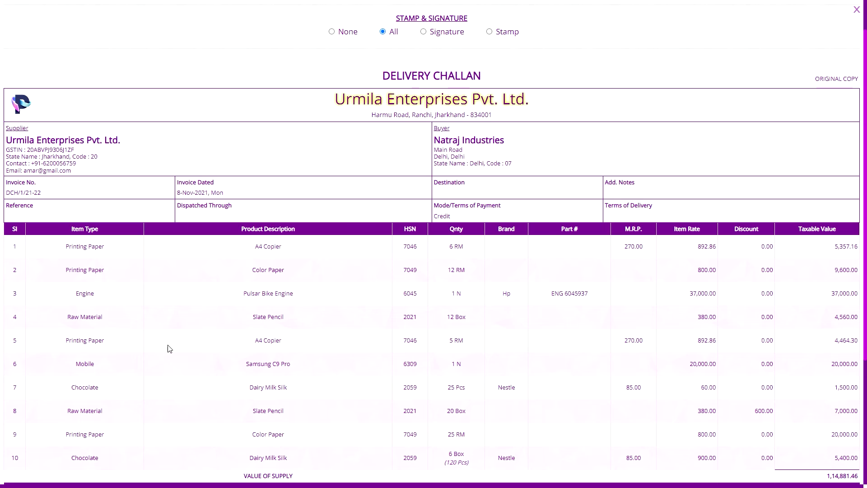
Examine the items, quantities, totals and signature section of the open delivery challan for Natraj Industries.
scroll(168, 348, down, 1)
scroll(418, 86, up, 2)
scroll(135, 337, down, 2)
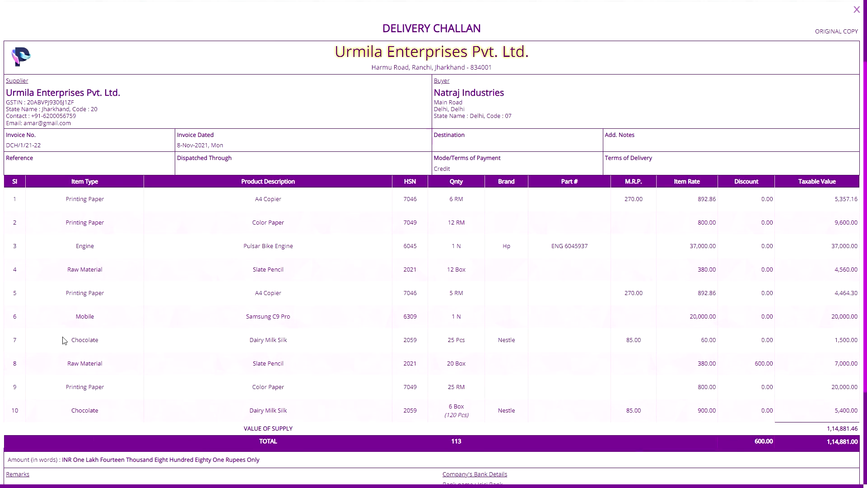
scroll(130, 363, up, 1)
scroll(164, 345, up, 1)
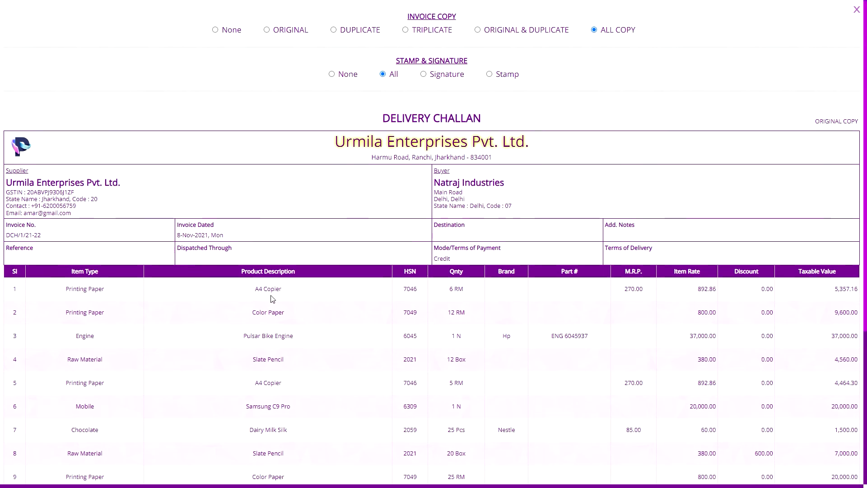
scroll(130, 339, down, 3)
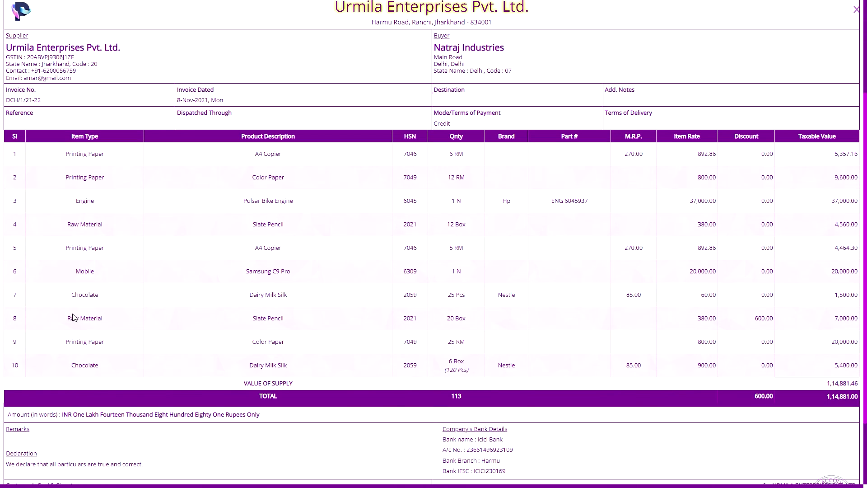
scroll(73, 317, down, 2)
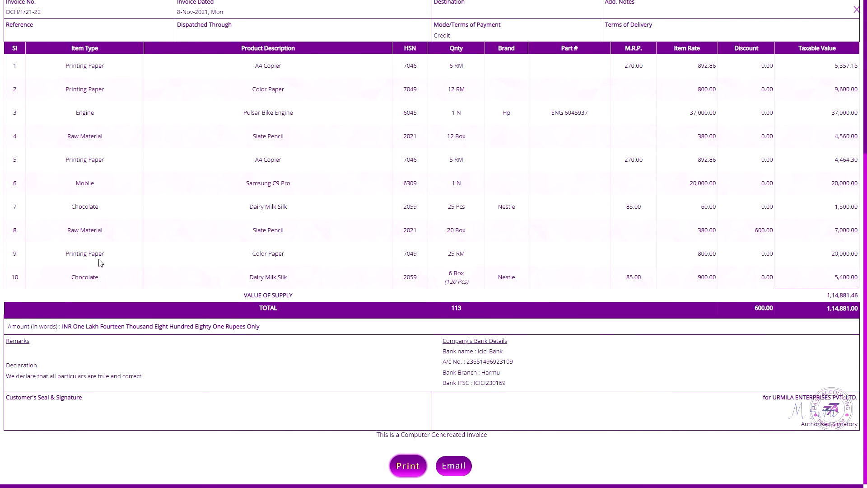
scroll(100, 263, up, 2)
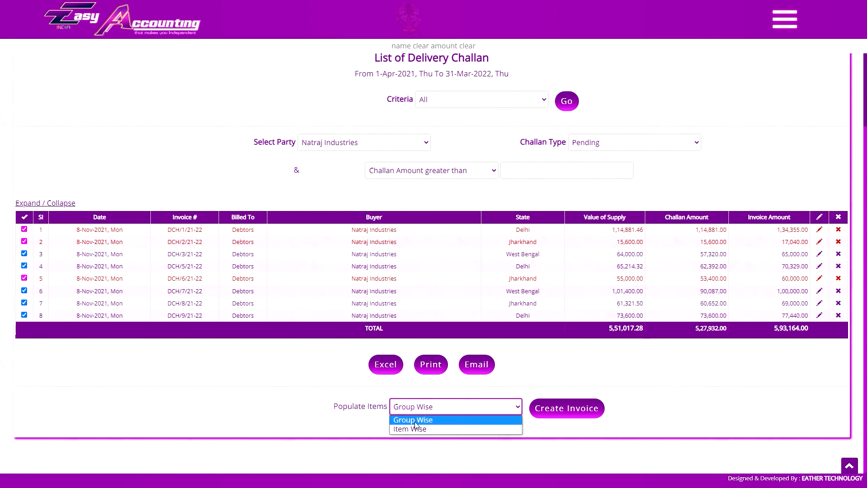
Try Item Wise and Group Wise for Populate Items, recheck the repeated items in the first challan, and close it.
click(420, 428)
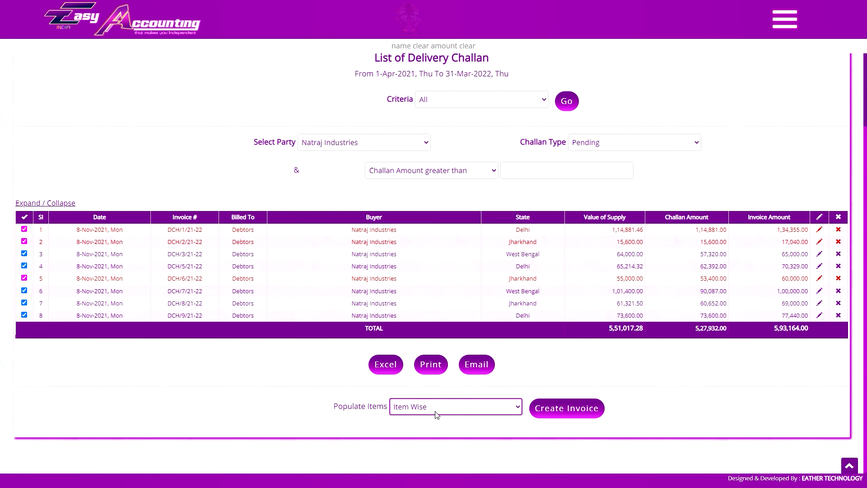
click(437, 414)
click(428, 420)
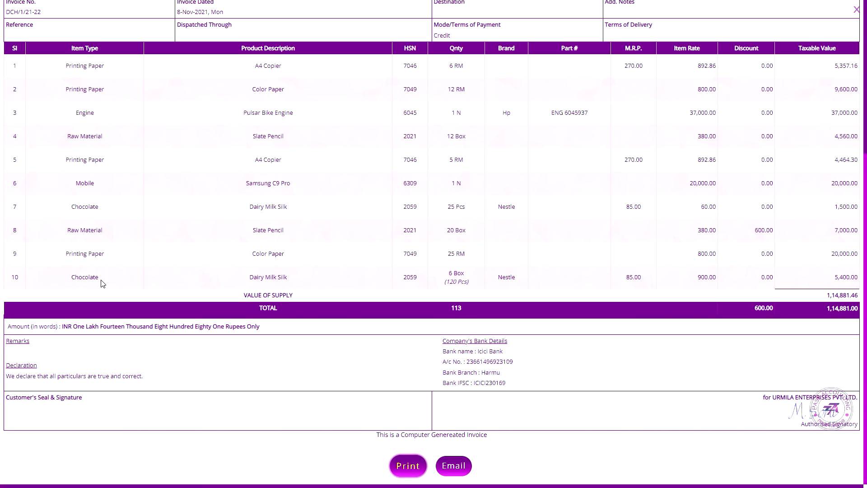
scroll(161, 280, up, 2)
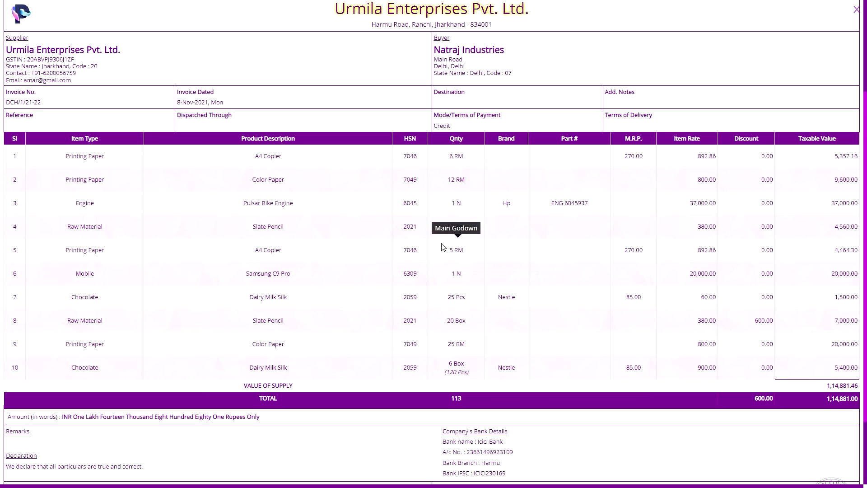
mouse_move(458, 227)
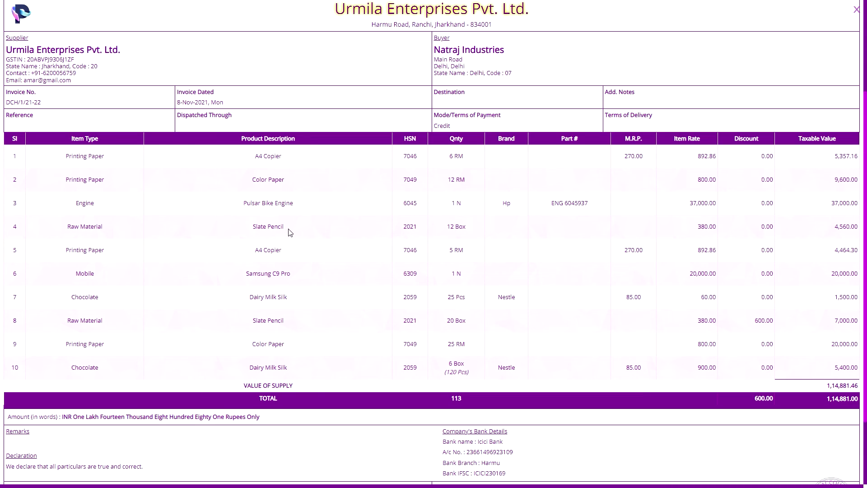
key(Escape)
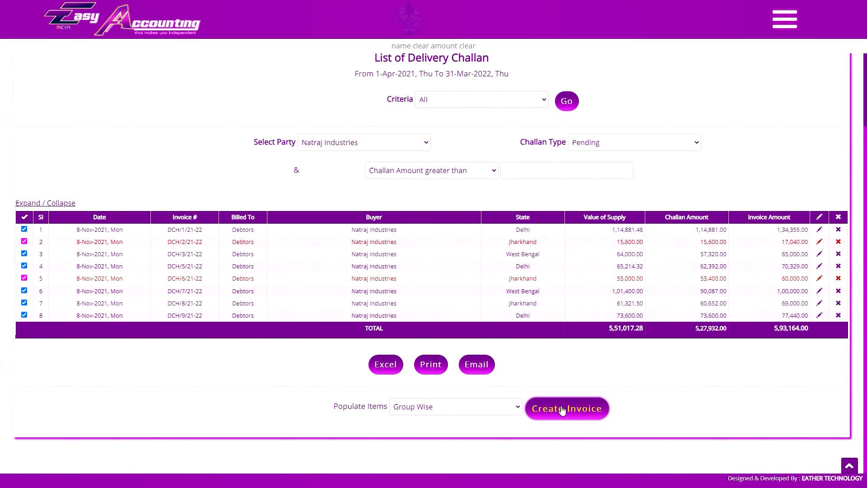
Create an invoice from the selected challans with items populated Item Wise, and review its item list.
click(433, 406)
click(436, 430)
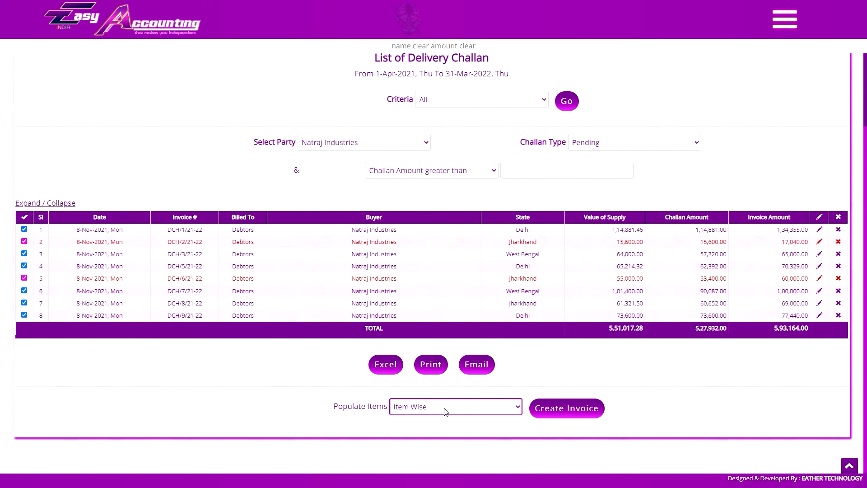
click(566, 408)
key(Return)
scroll(423, 189, down, 20)
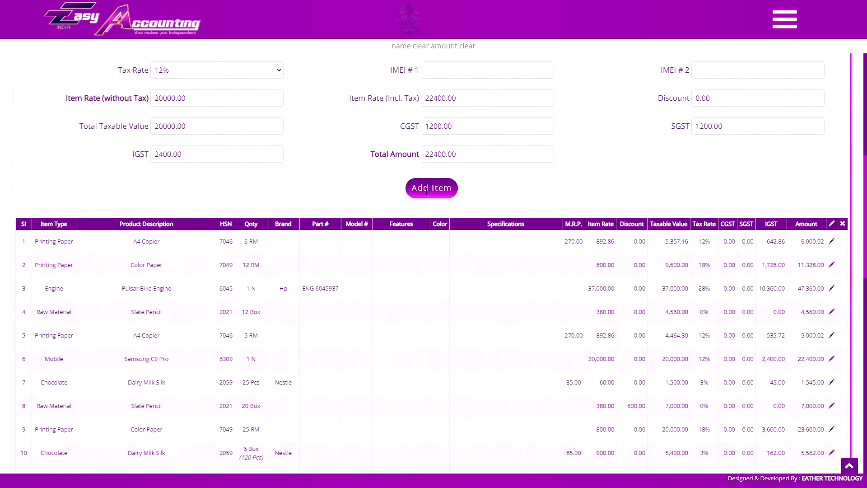
scroll(149, 285, down, 6)
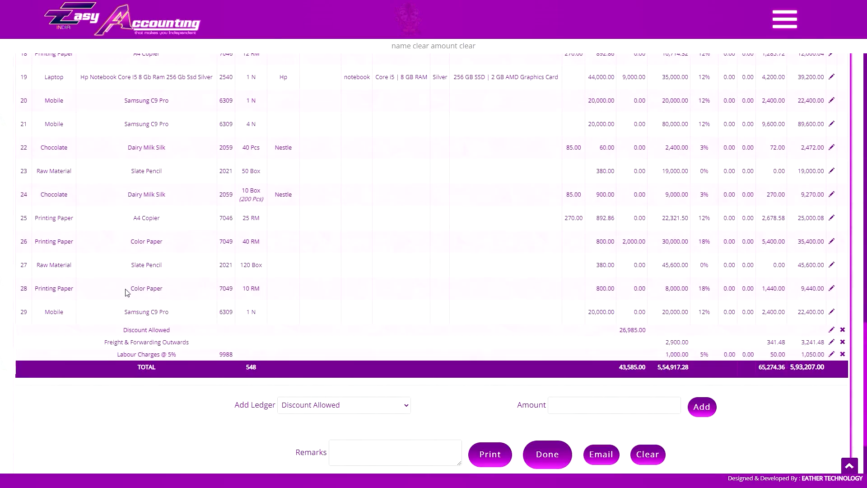
scroll(174, 335, up, 20)
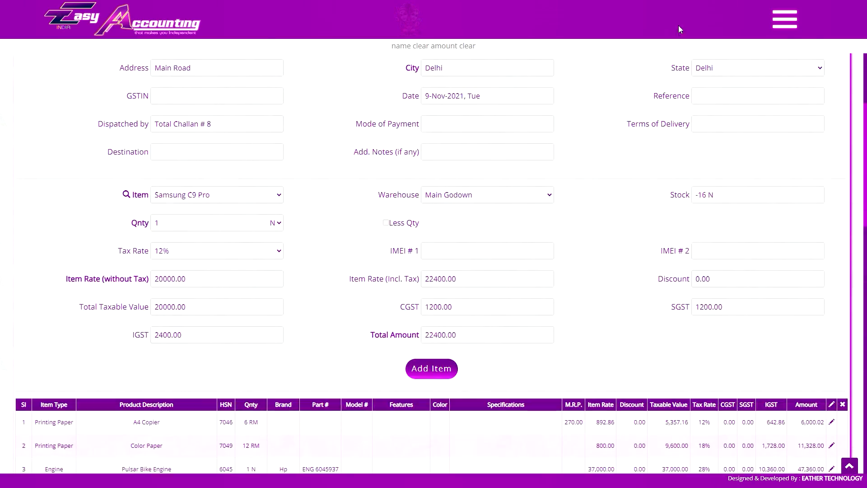
Return to the delivery challan list, create an invoice from all selected challans with items populated Group Wise, and review its items.
click(784, 19)
click(818, 336)
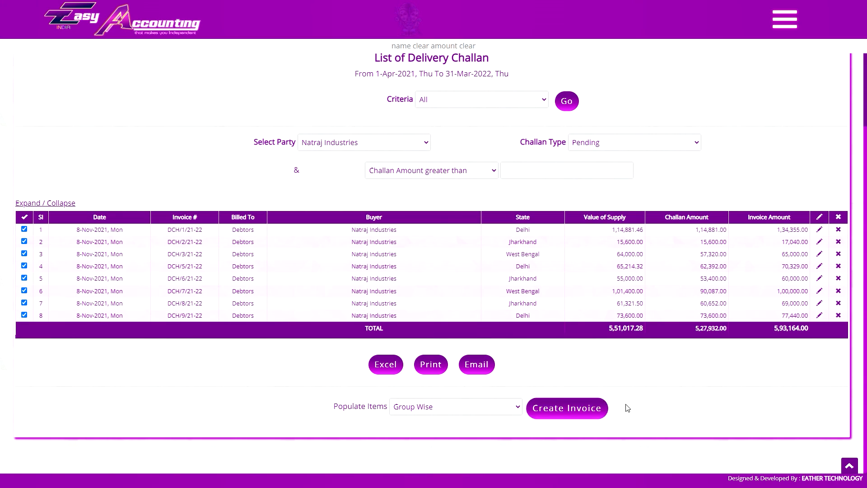
click(450, 410)
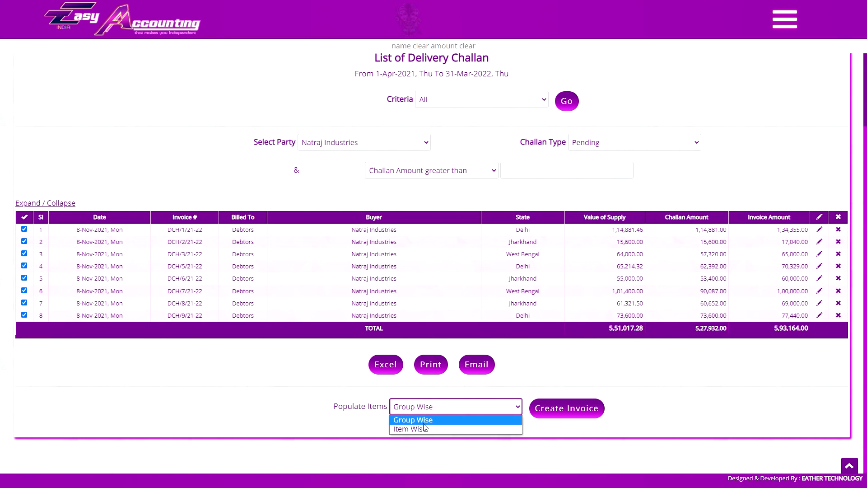
click(423, 422)
click(571, 408)
click(477, 43)
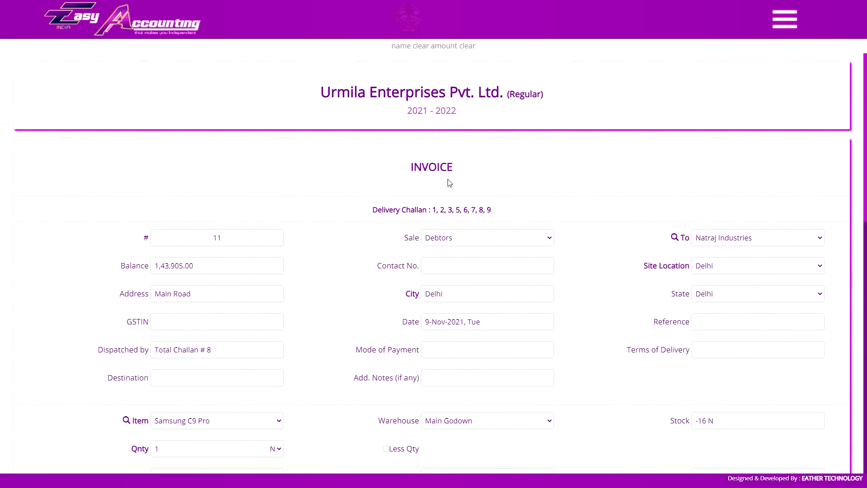
scroll(407, 295, down, 10)
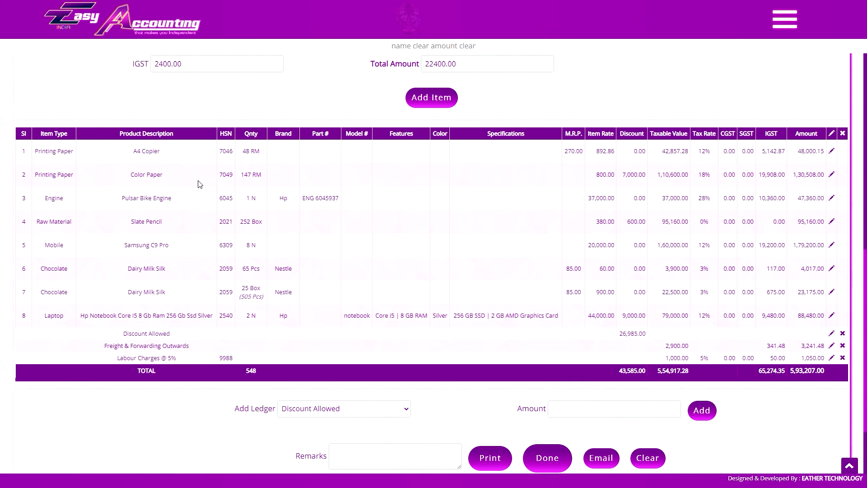
scroll(327, 256, up, 15)
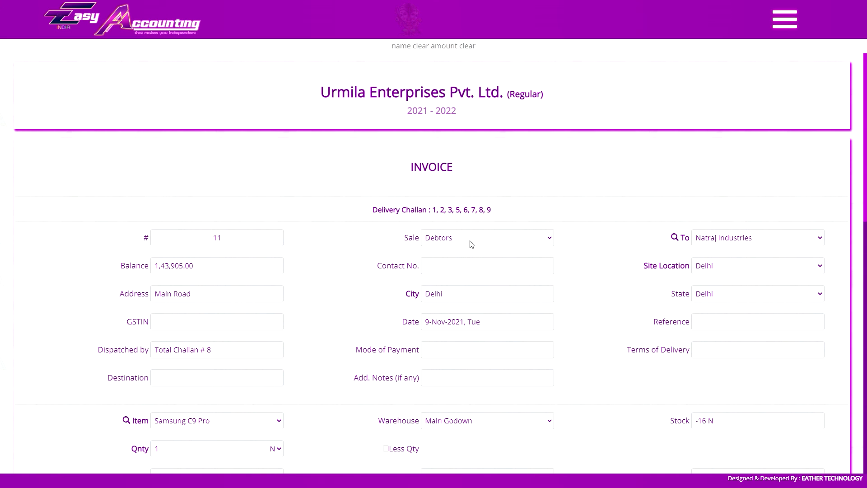
Set the invoice's Site Location to Ranchi and check the tax columns in the item list.
click(723, 264)
click(720, 289)
click(721, 261)
click(721, 296)
scroll(701, 256, down, 8)
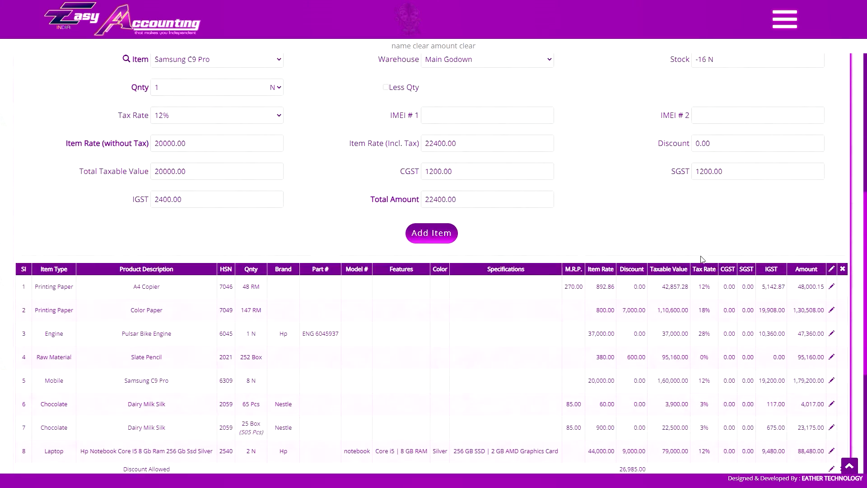
scroll(702, 259, up, 8)
click(722, 263)
click(720, 296)
scroll(721, 296, down, 11)
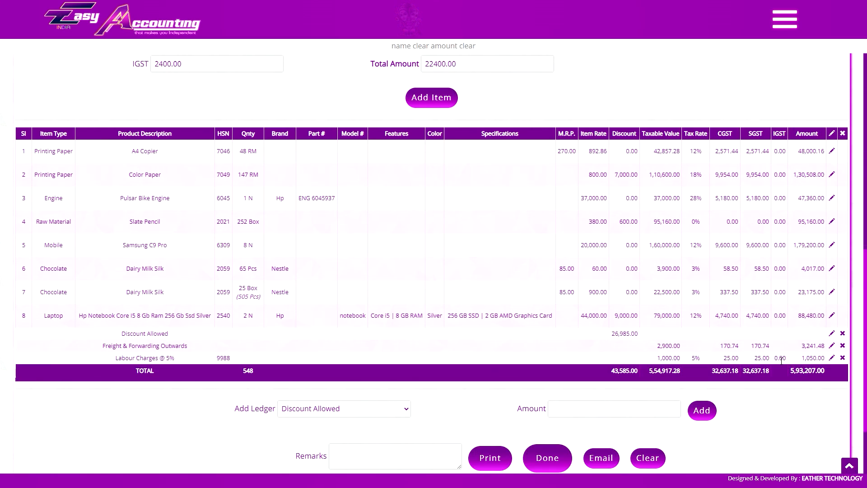
scroll(707, 265, up, 10)
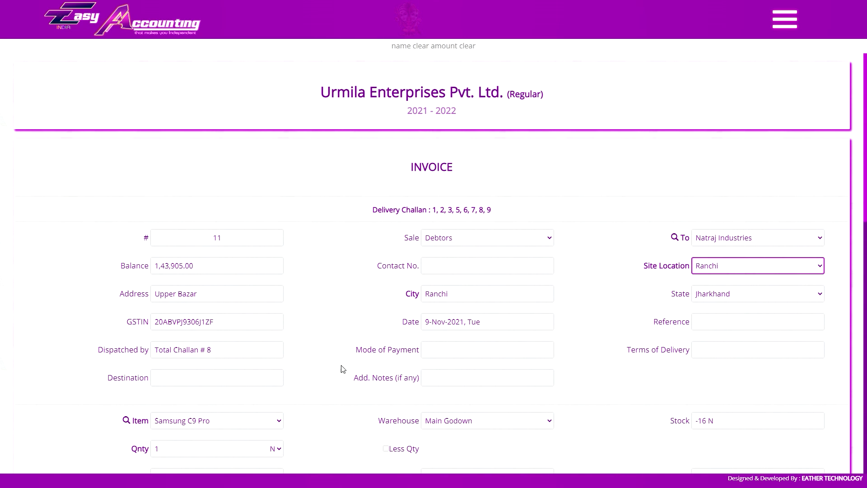
click(237, 355)
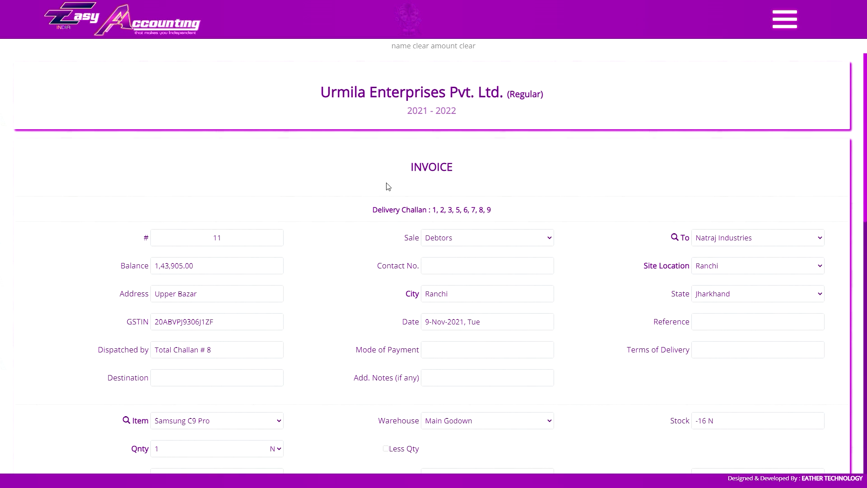
Try an item rate of 80 and a 10% discount on the Dairy Milk Silk item in row 6.
scroll(436, 261, down, 10)
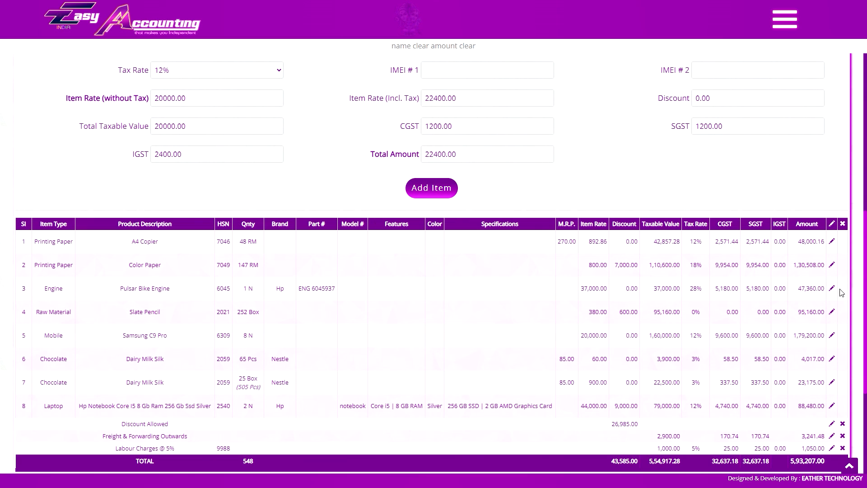
click(695, 351)
click(196, 189)
text(80)
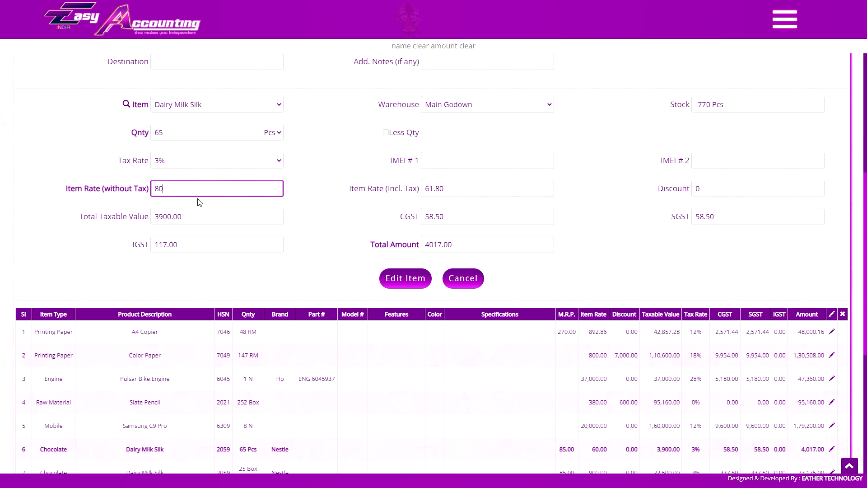
click(722, 188)
text(10%)
key(Tab)
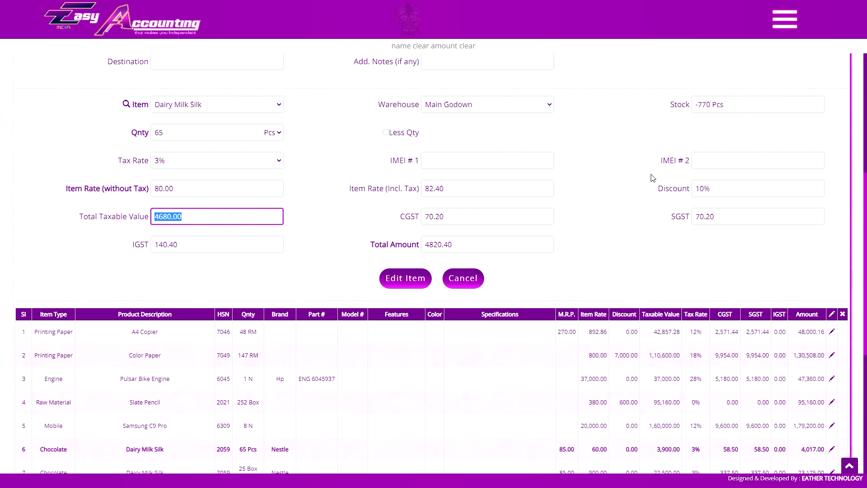
Look through the available ledgers and delete the Labour Charges @ 5% entry from the invoice.
scroll(428, 233, down, 6)
click(303, 311)
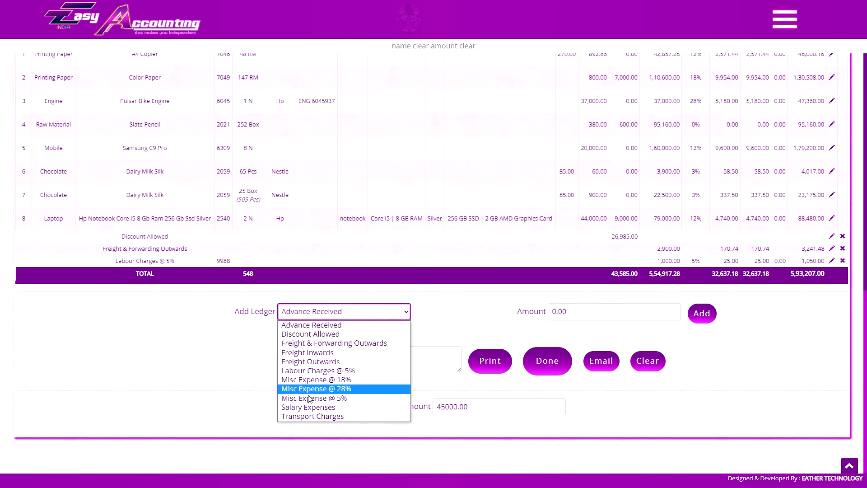
click(843, 261)
click(842, 261)
click(479, 44)
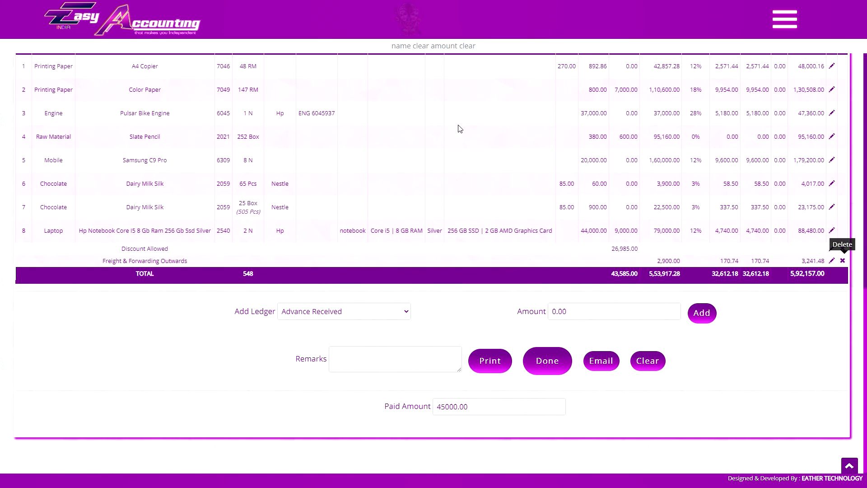
Try changing the Freight & Forwarding Outwards ledger amount to 2000.
click(831, 260)
click(572, 313)
text(2000)
key(Tab)
click(738, 313)
Set the invoice's Paid Amount to 145000 and save the invoice.
click(468, 409)
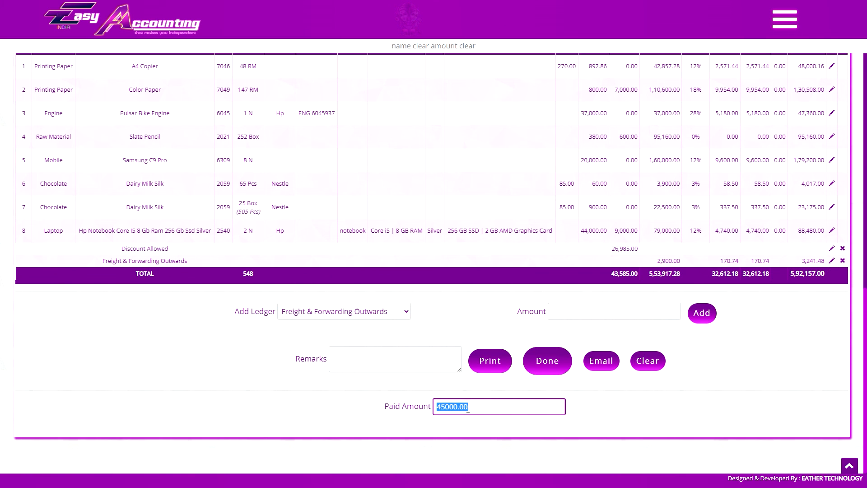
text(14)
scroll(517, 236, up, 3)
scroll(545, 233, down, 3)
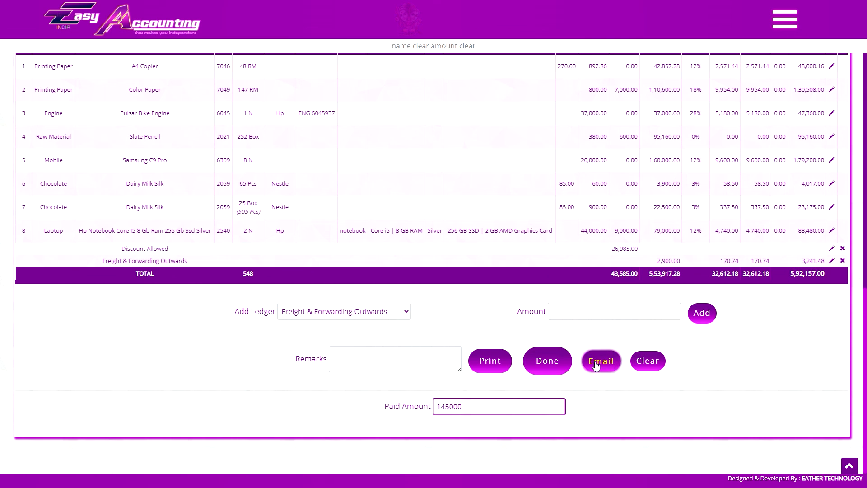
click(548, 360)
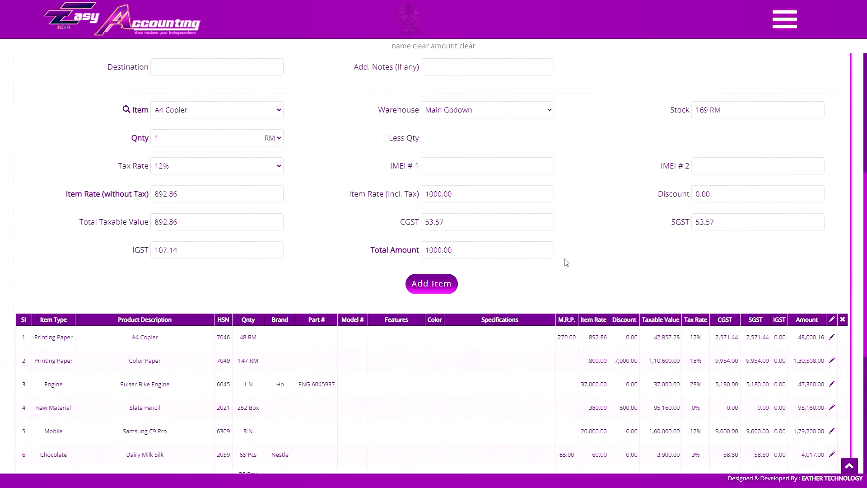
scroll(586, 195, down, 7)
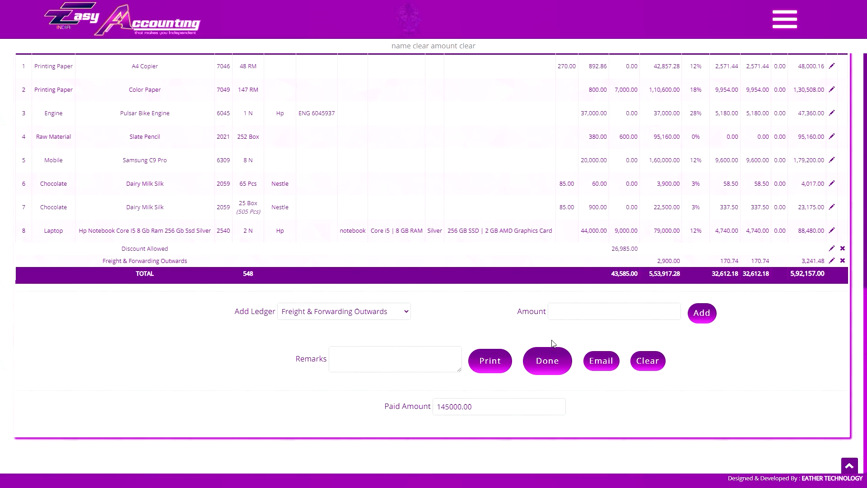
click(550, 361)
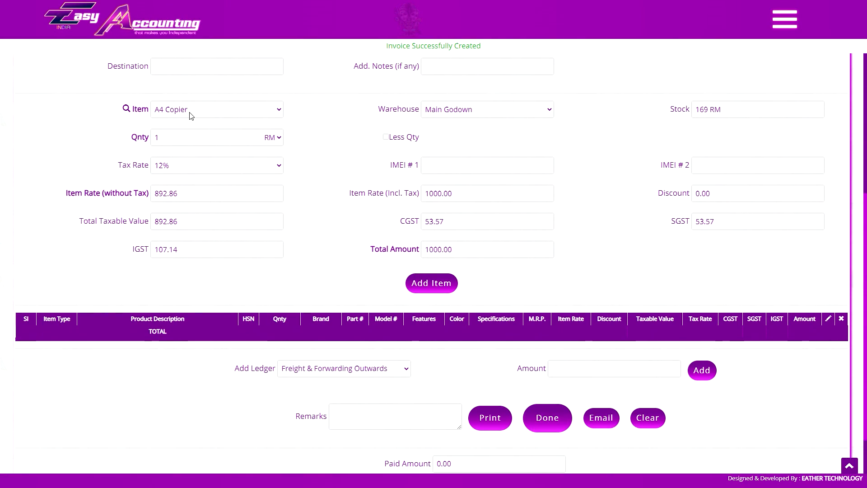
click(190, 115)
click(749, 124)
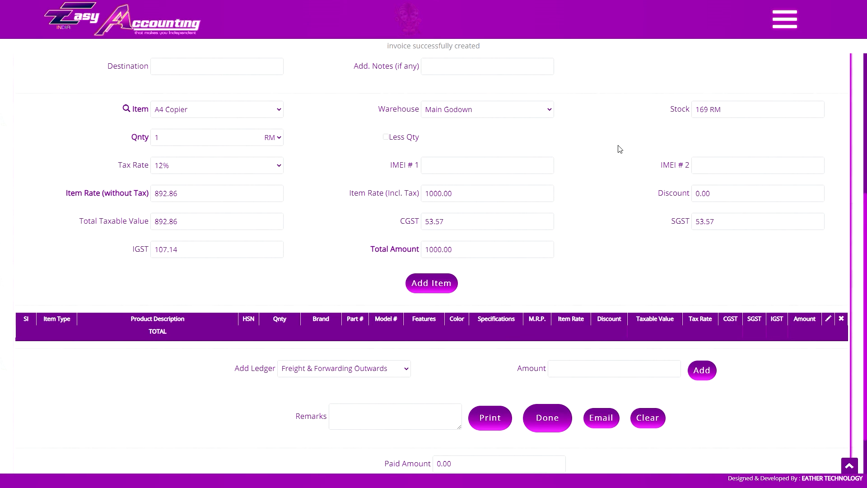
scroll(647, 185, up, 1)
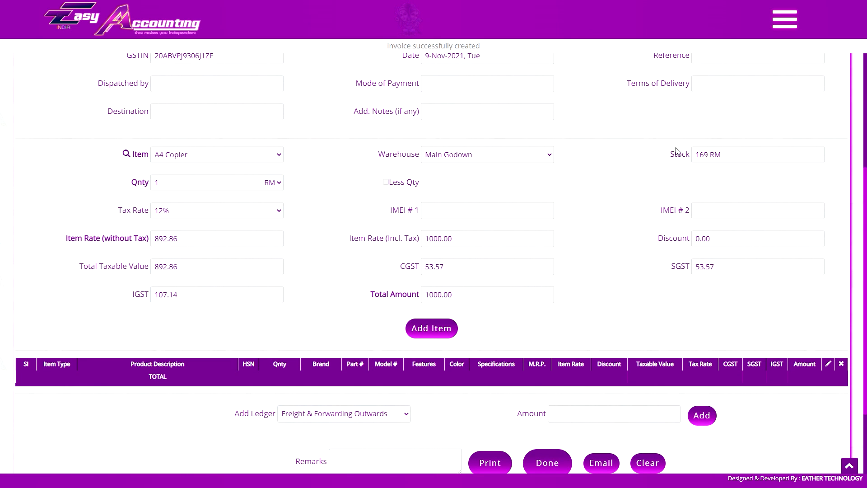
Open the List of Sales.
click(785, 19)
click(801, 325)
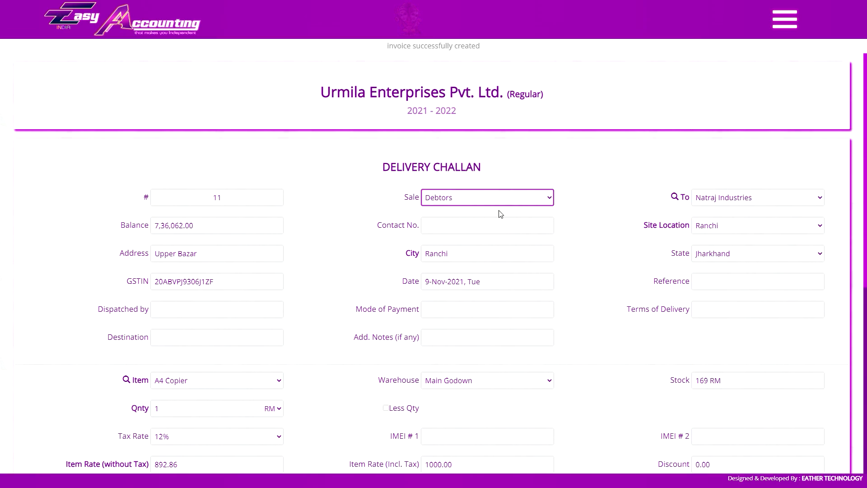
scroll(523, 220, down, 3)
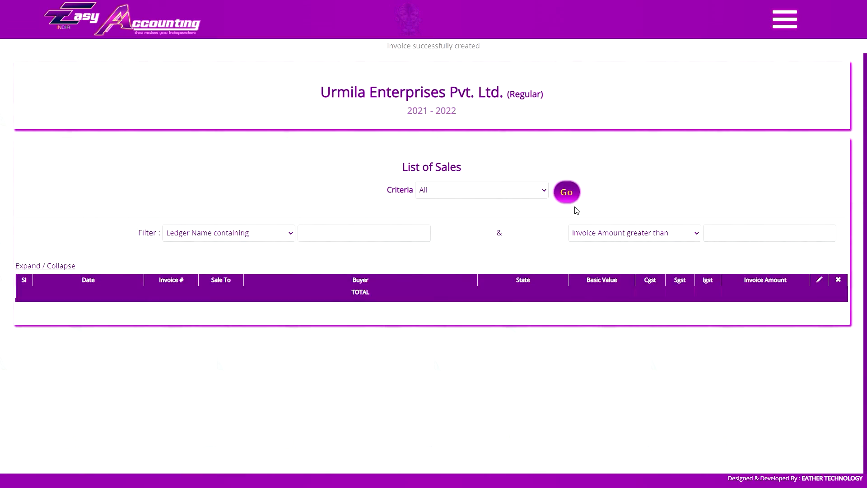
Open the newly created invoice from the sales list and examine its items, totals, and challan-wise and item-wise details.
click(170, 304)
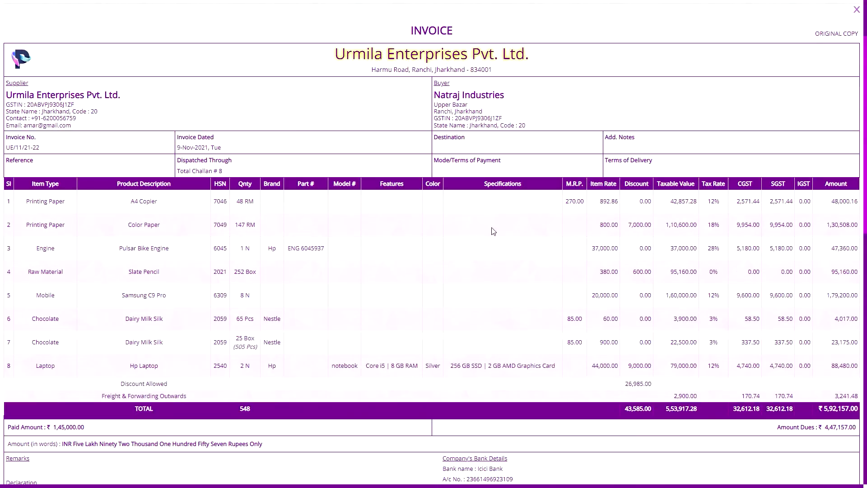
scroll(543, 273, down, 6)
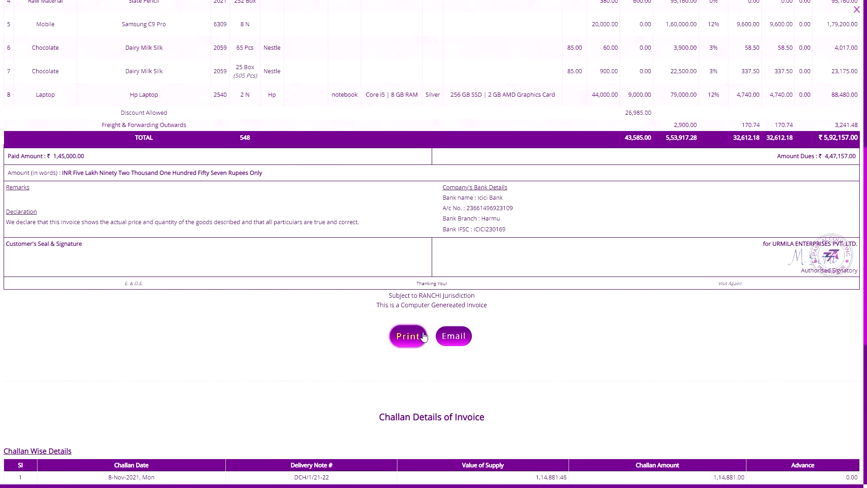
scroll(424, 337, down, 3)
scroll(483, 345, up, 3)
scroll(416, 429, up, 7)
scroll(478, 319, down, 11)
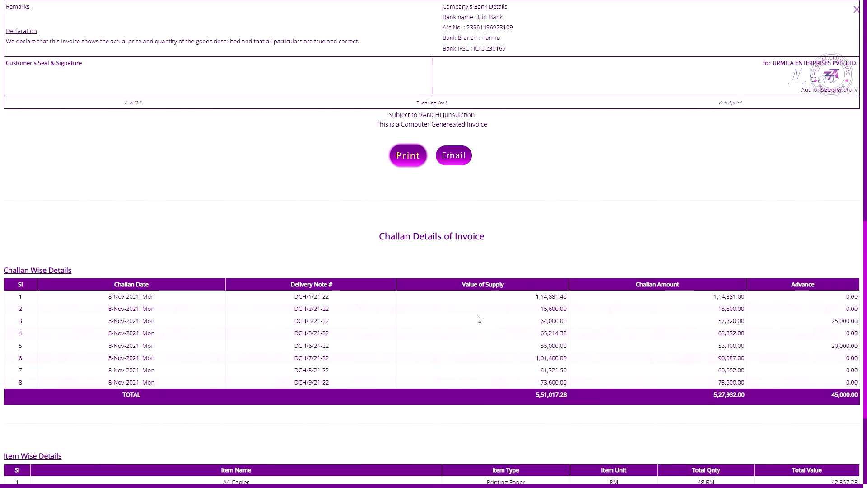
scroll(478, 319, down, 4)
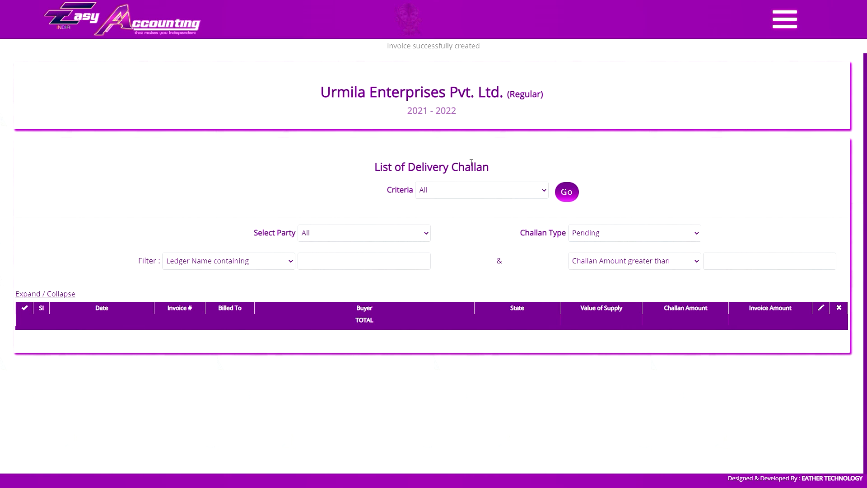
click(784, 20)
click(785, 19)
click(634, 234)
click(634, 234)
click(784, 19)
click(813, 168)
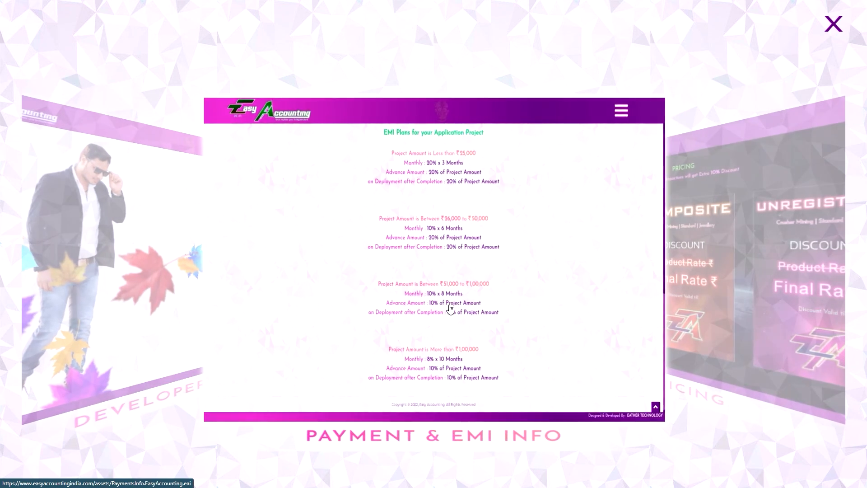
Open the Payment & EMI Info page and look through the project payment details and EMI plans.
click(450, 308)
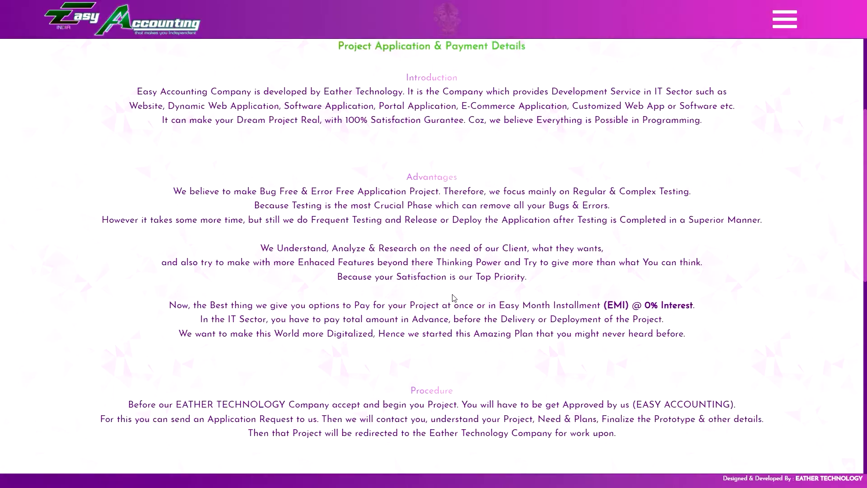
scroll(450, 298, down, 15)
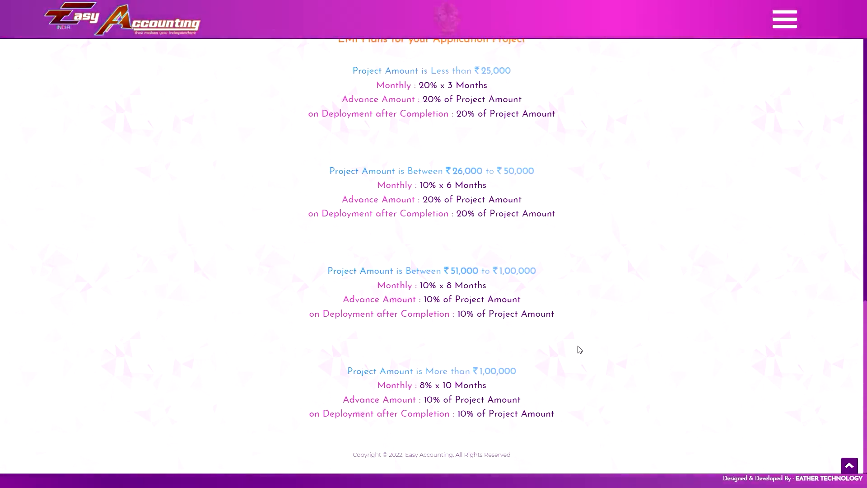
scroll(569, 350, up, 7)
scroll(568, 348, up, 7)
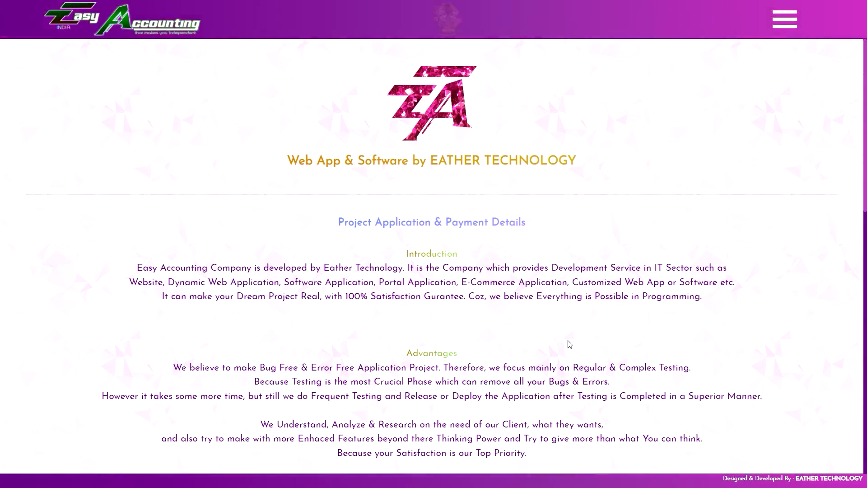